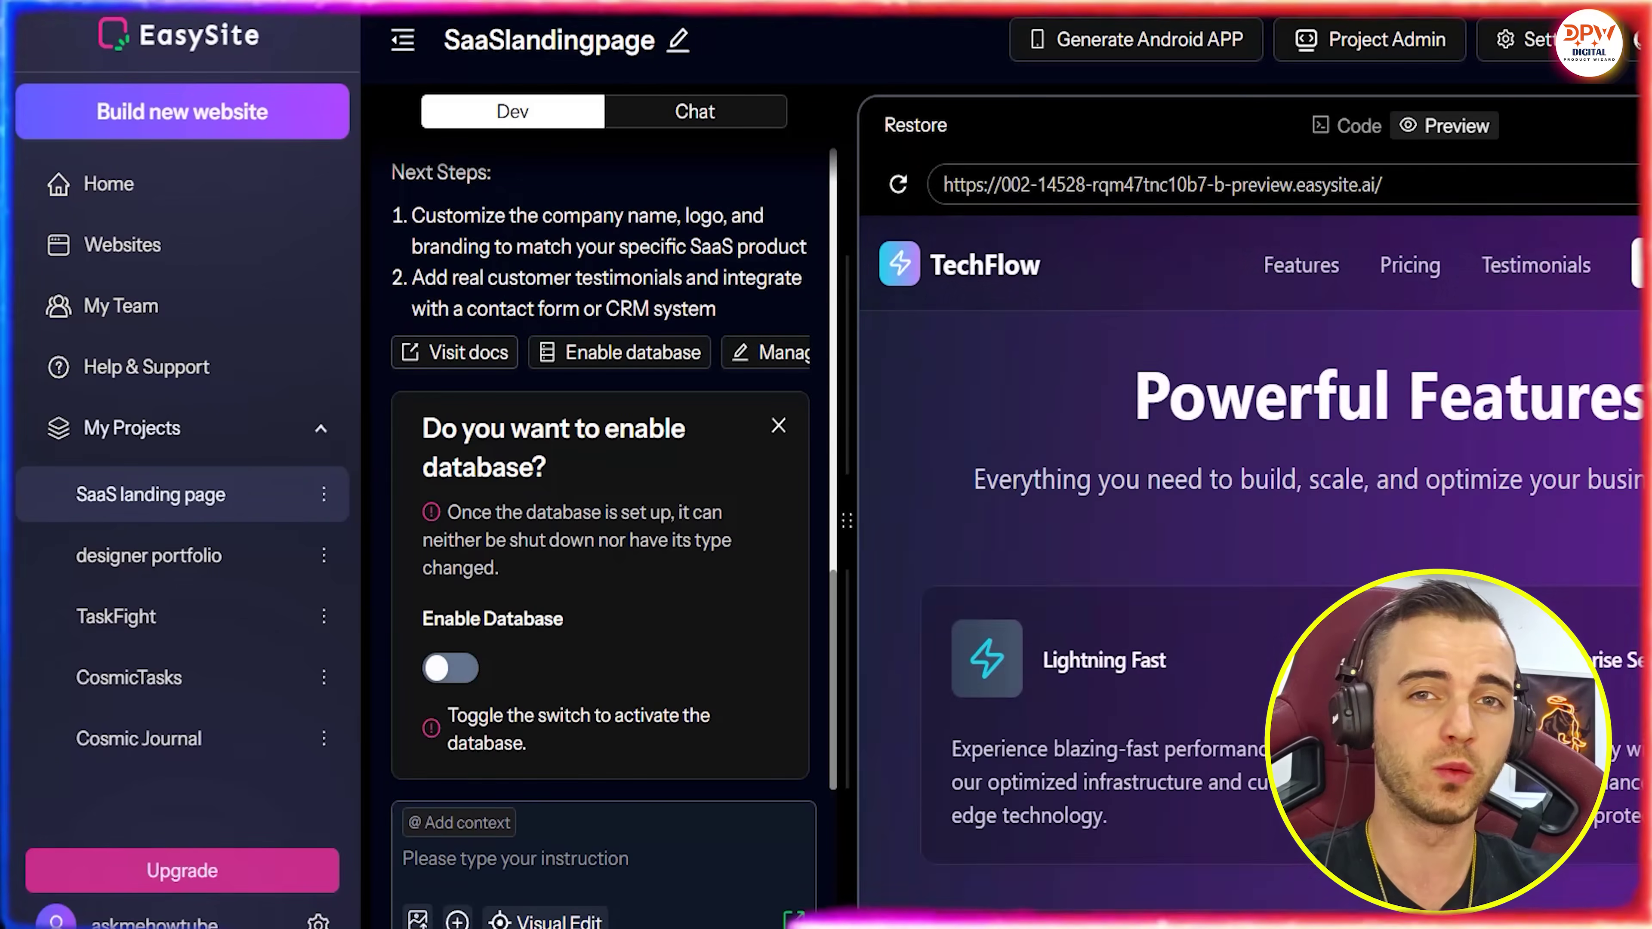
Step: Scroll through the generated TechFlow SaaS landing page preview
scroll(1248, 481, down, 15)
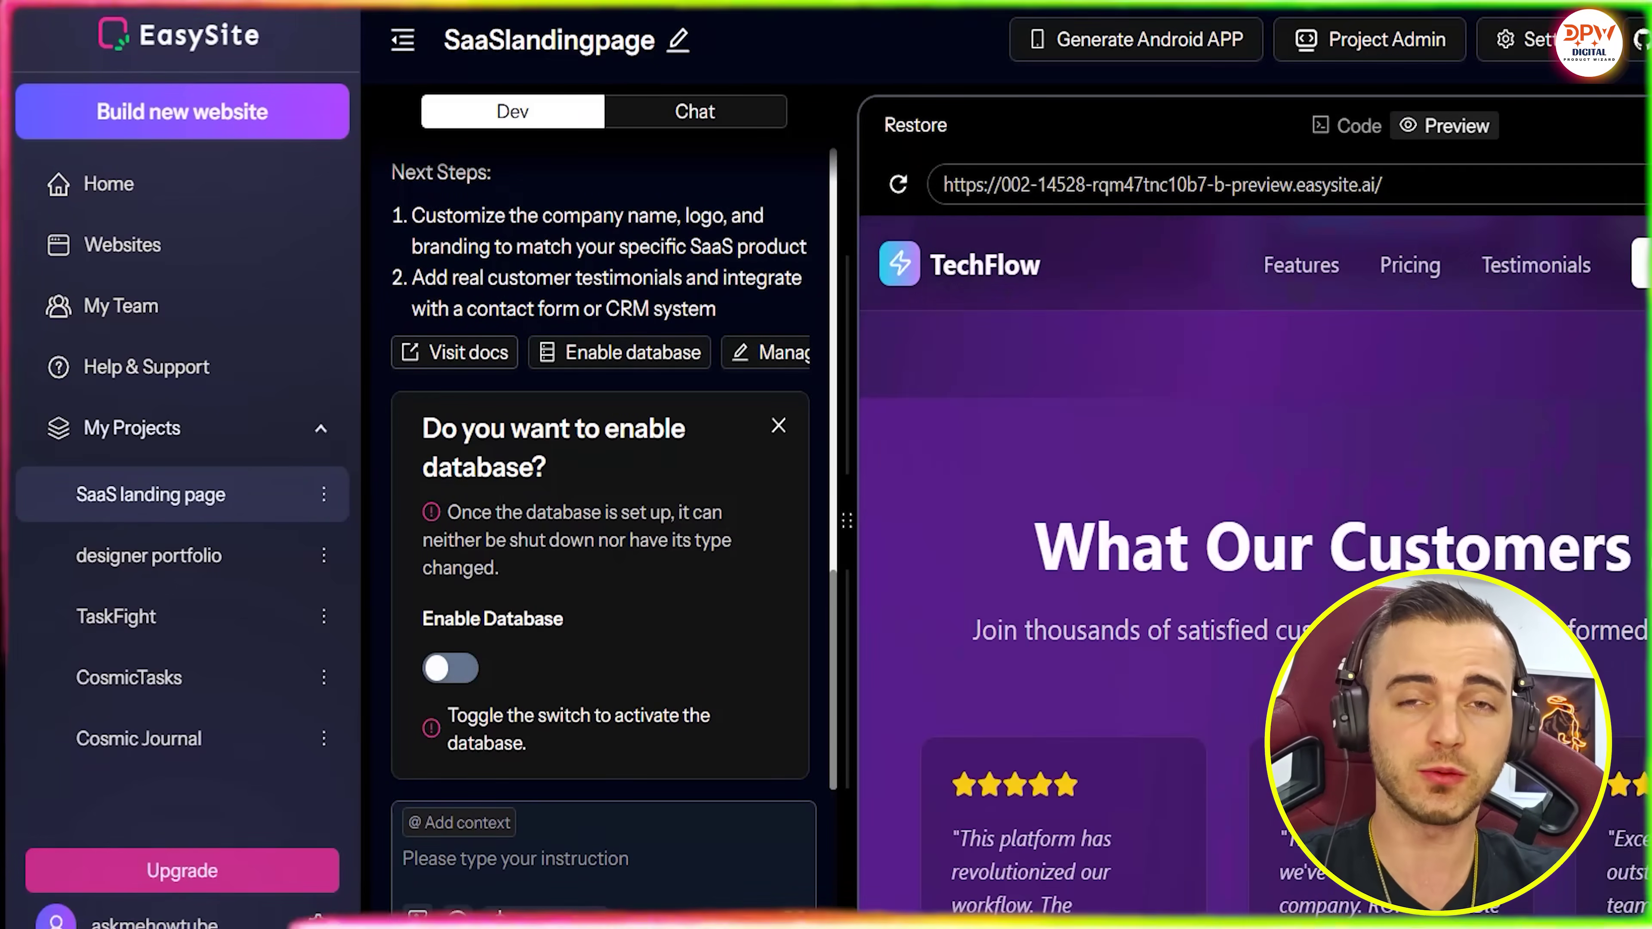
scroll(1249, 481, up, 15)
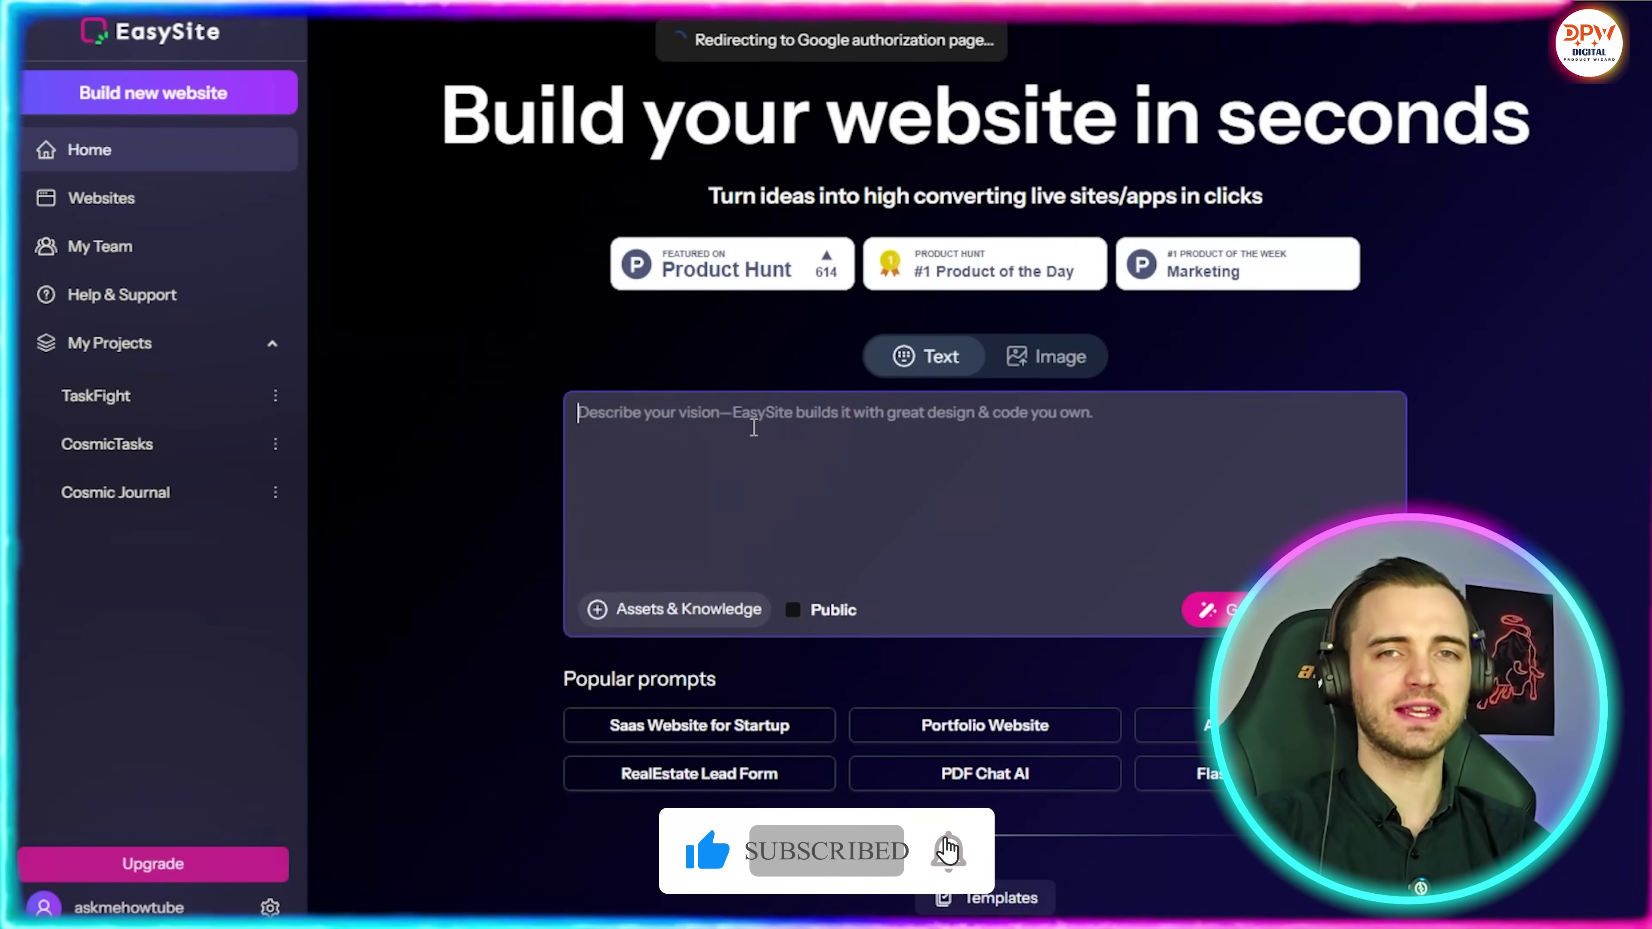
Step: Generate a graphic designer site from the 'Portfolio Website' popular prompt
scroll(472, 521, down, 2)
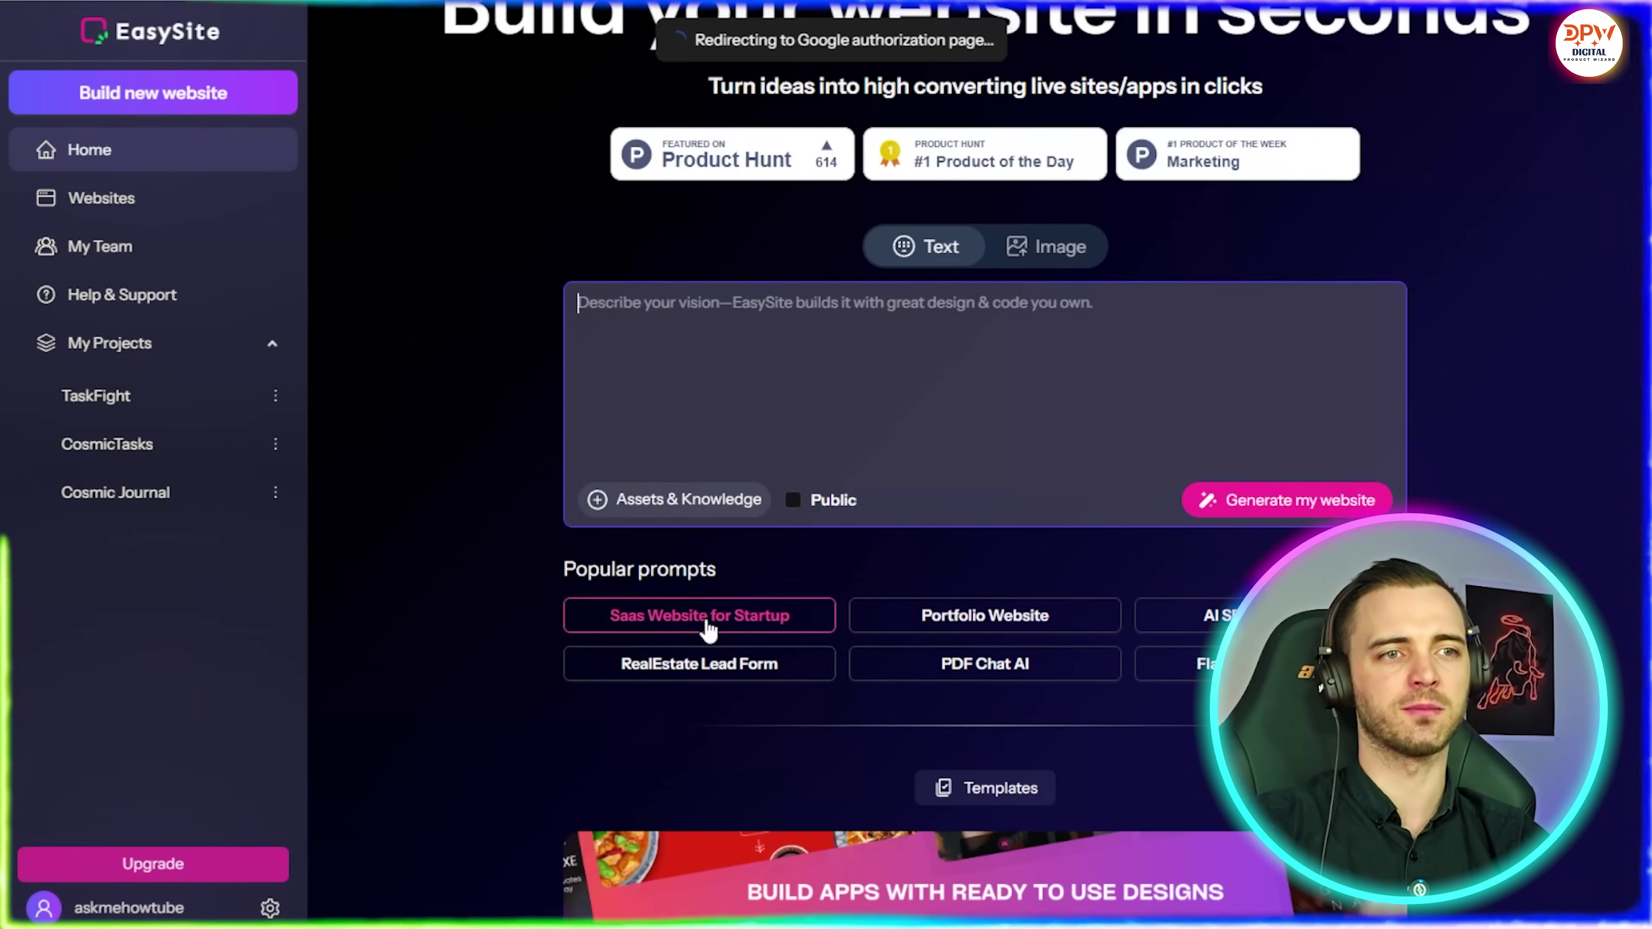
click(965, 627)
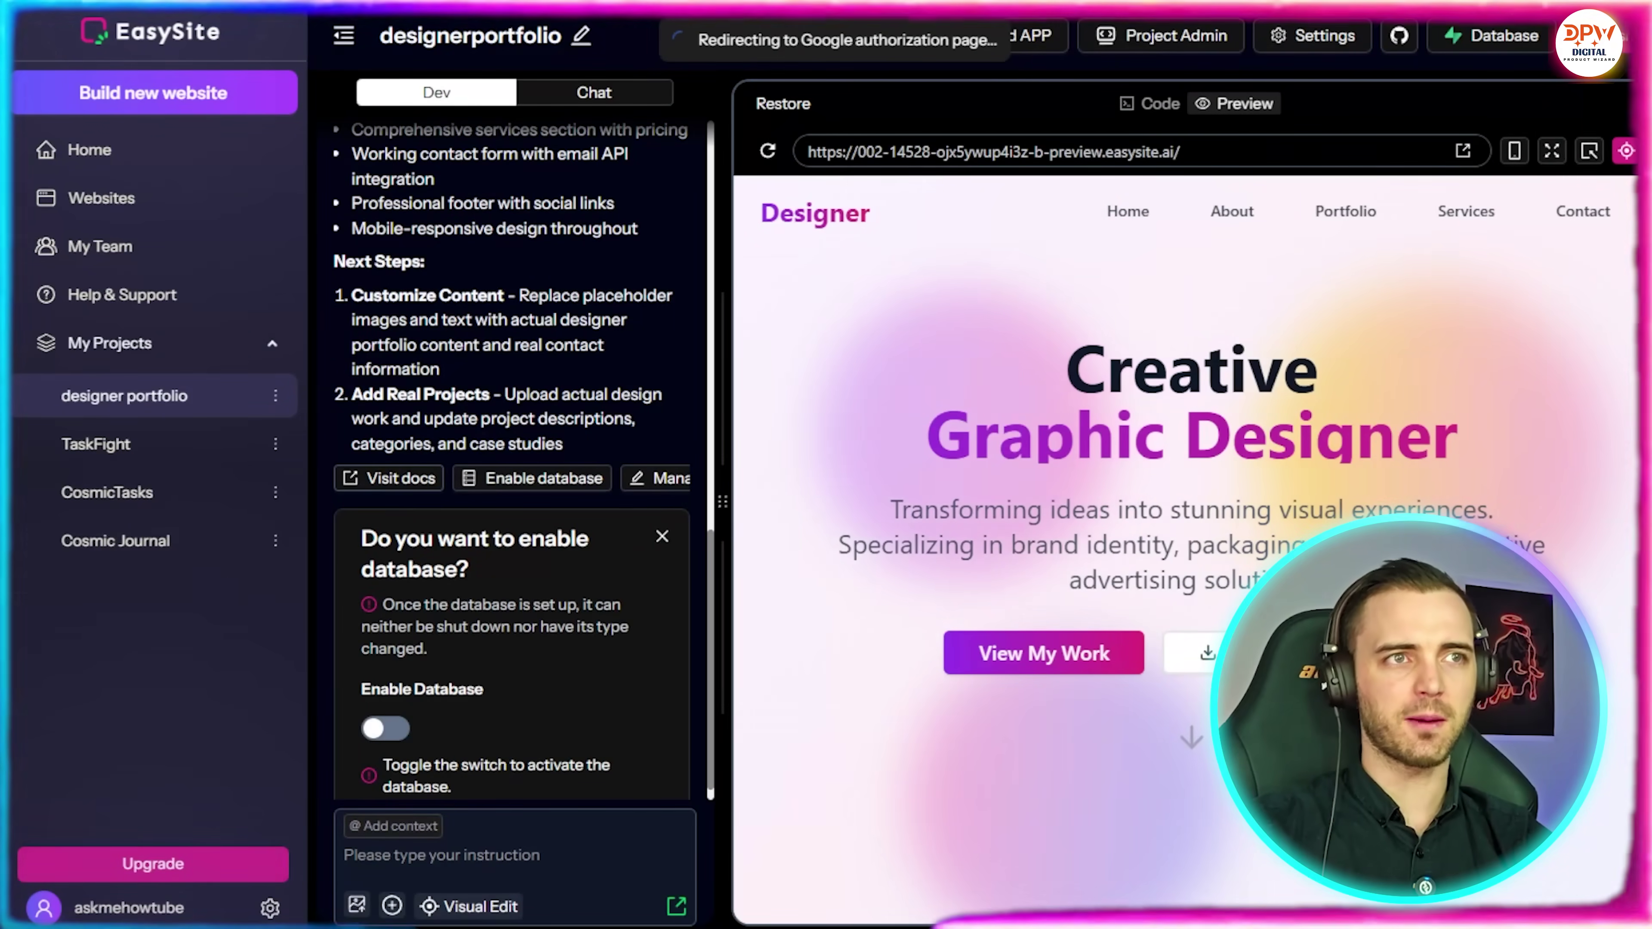
Step: Scroll through the generated Creative Graphic Designer portfolio preview
scroll(513, 455, up, 15)
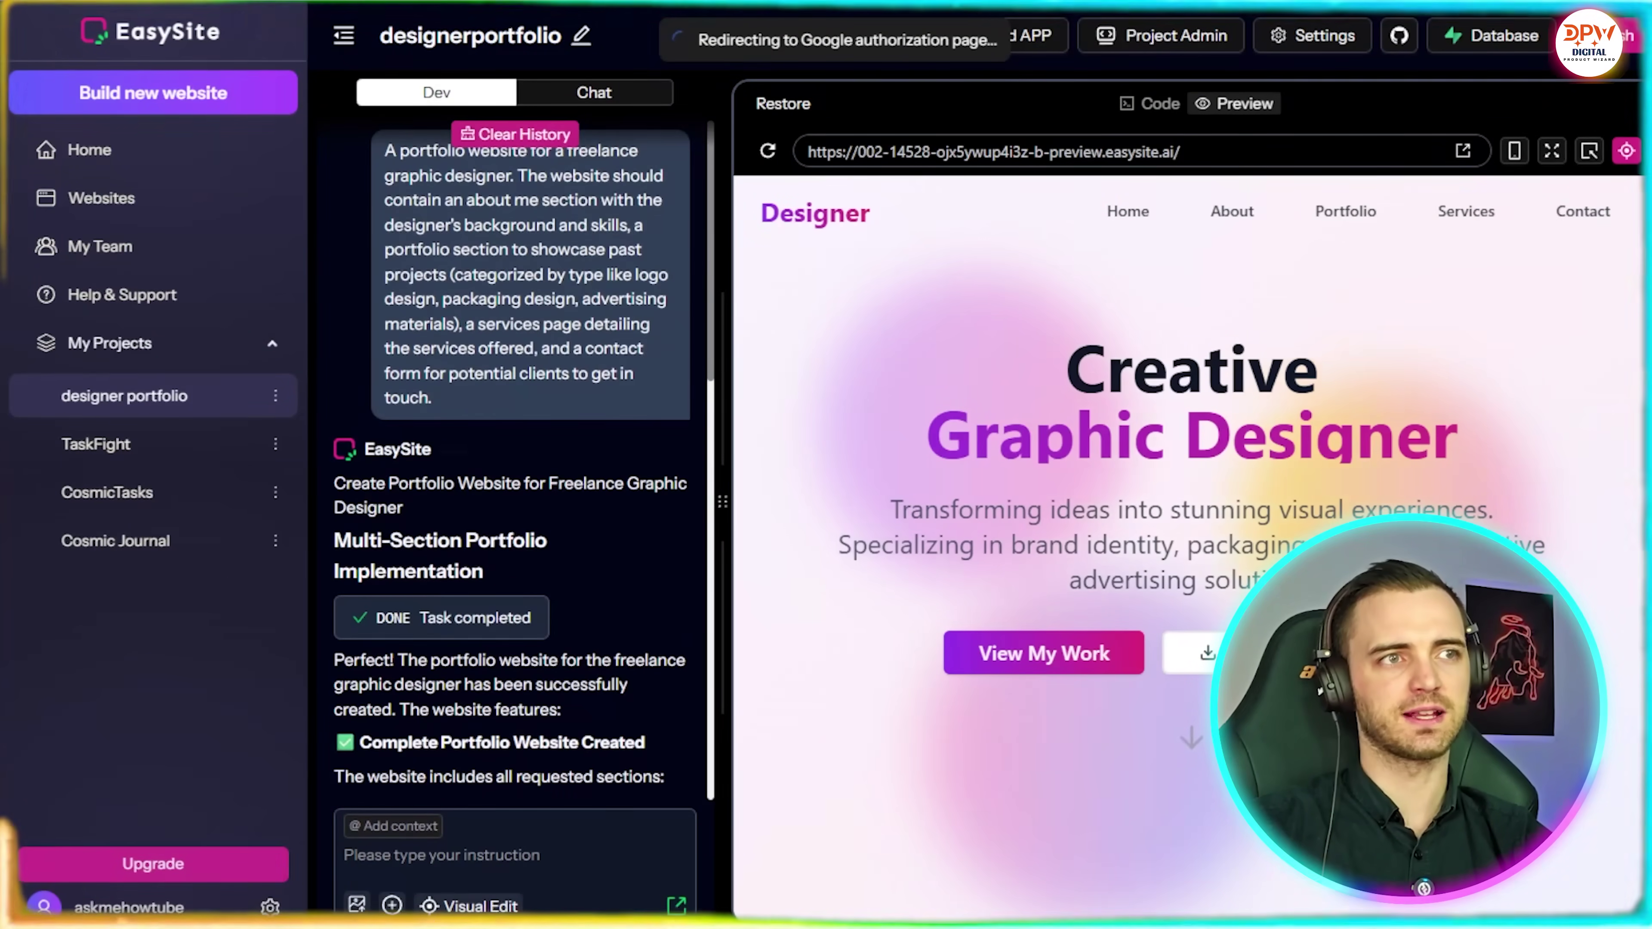
scroll(514, 456, down, 15)
scroll(1191, 456, down, 1)
scroll(1191, 456, down, 5)
scroll(1191, 456, up, 5)
scroll(1190, 521, down, 5)
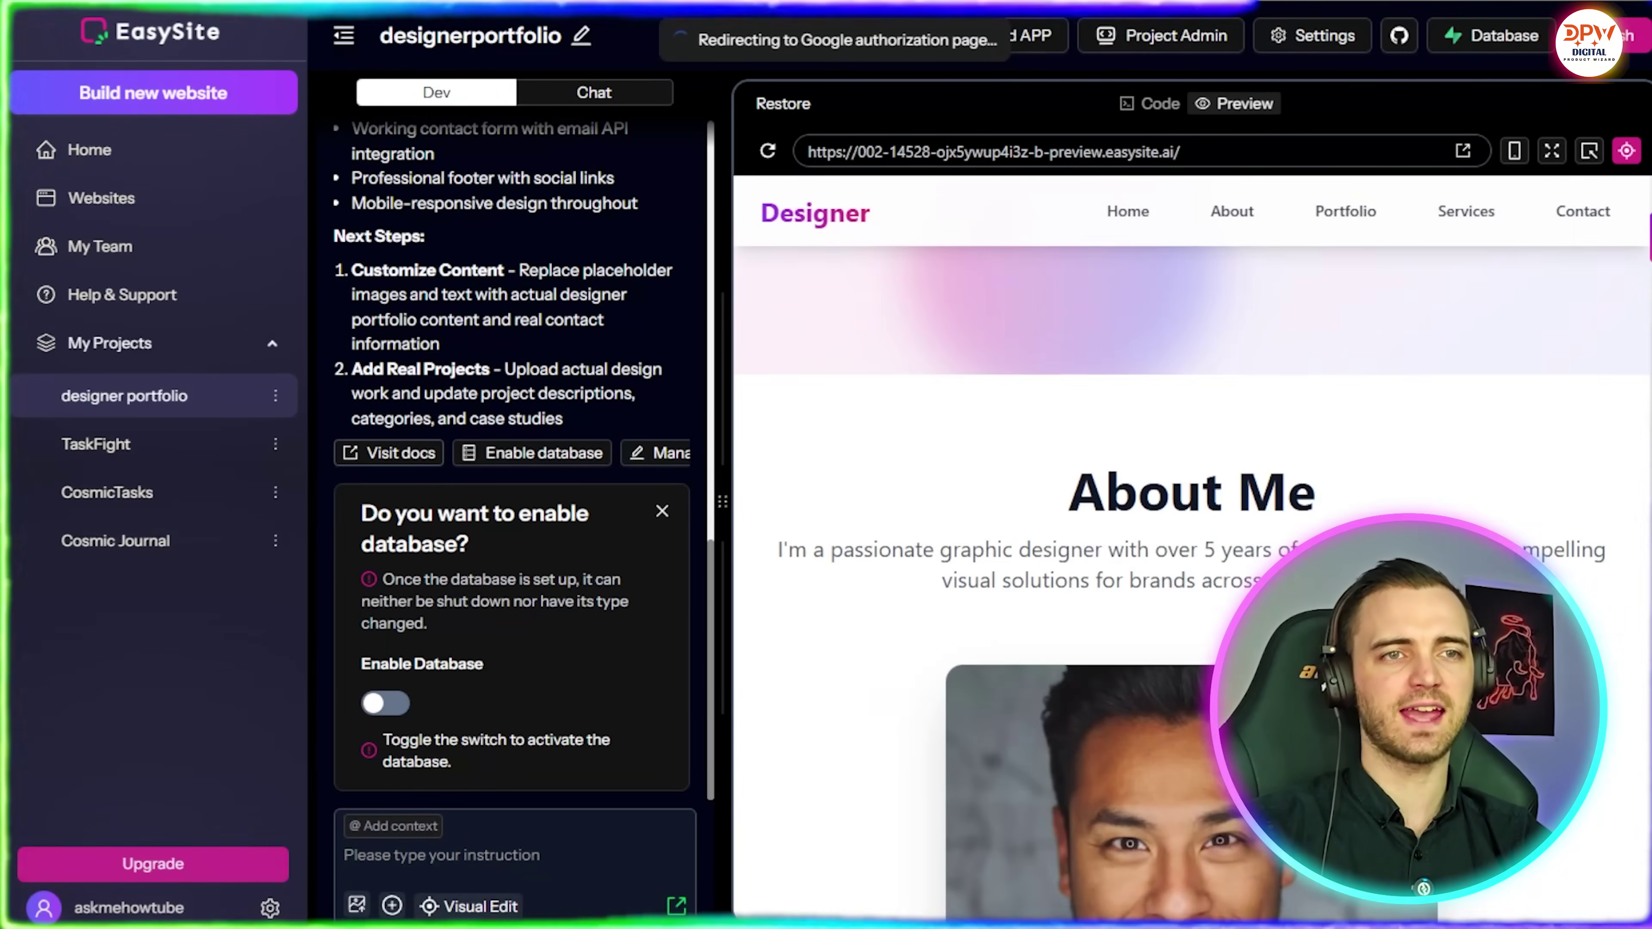
scroll(1190, 521, down, 4)
scroll(1191, 521, up, 3)
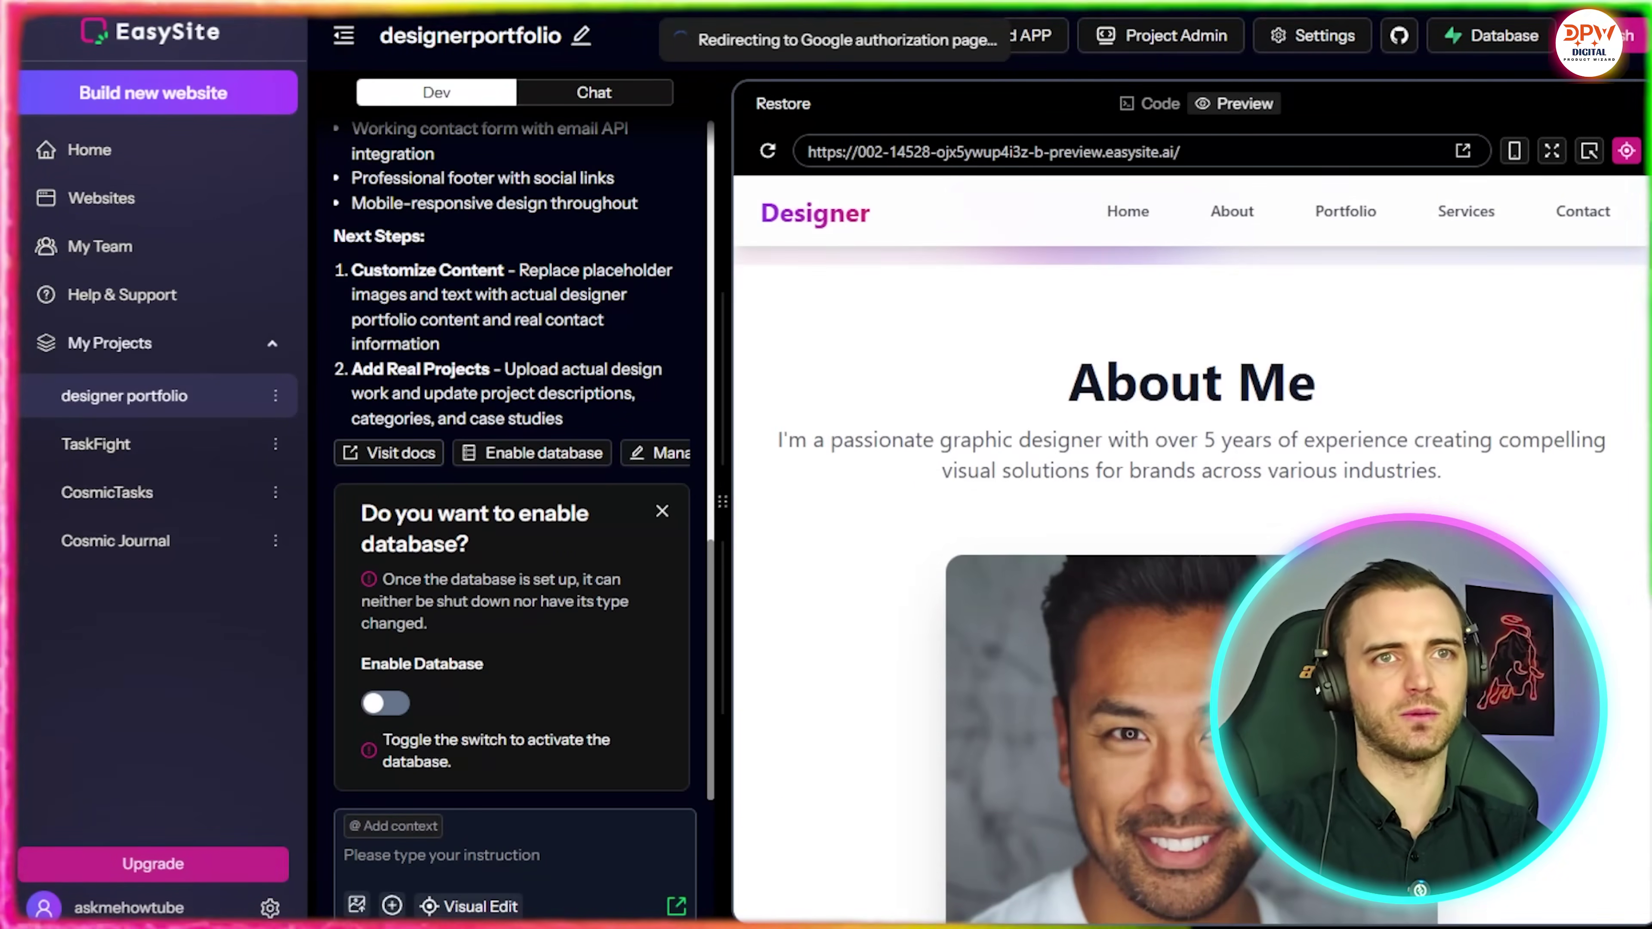
Step: Attach a My Story paragraph as a p chip, dropping the mistakenly picked portrait img chip
click(1589, 152)
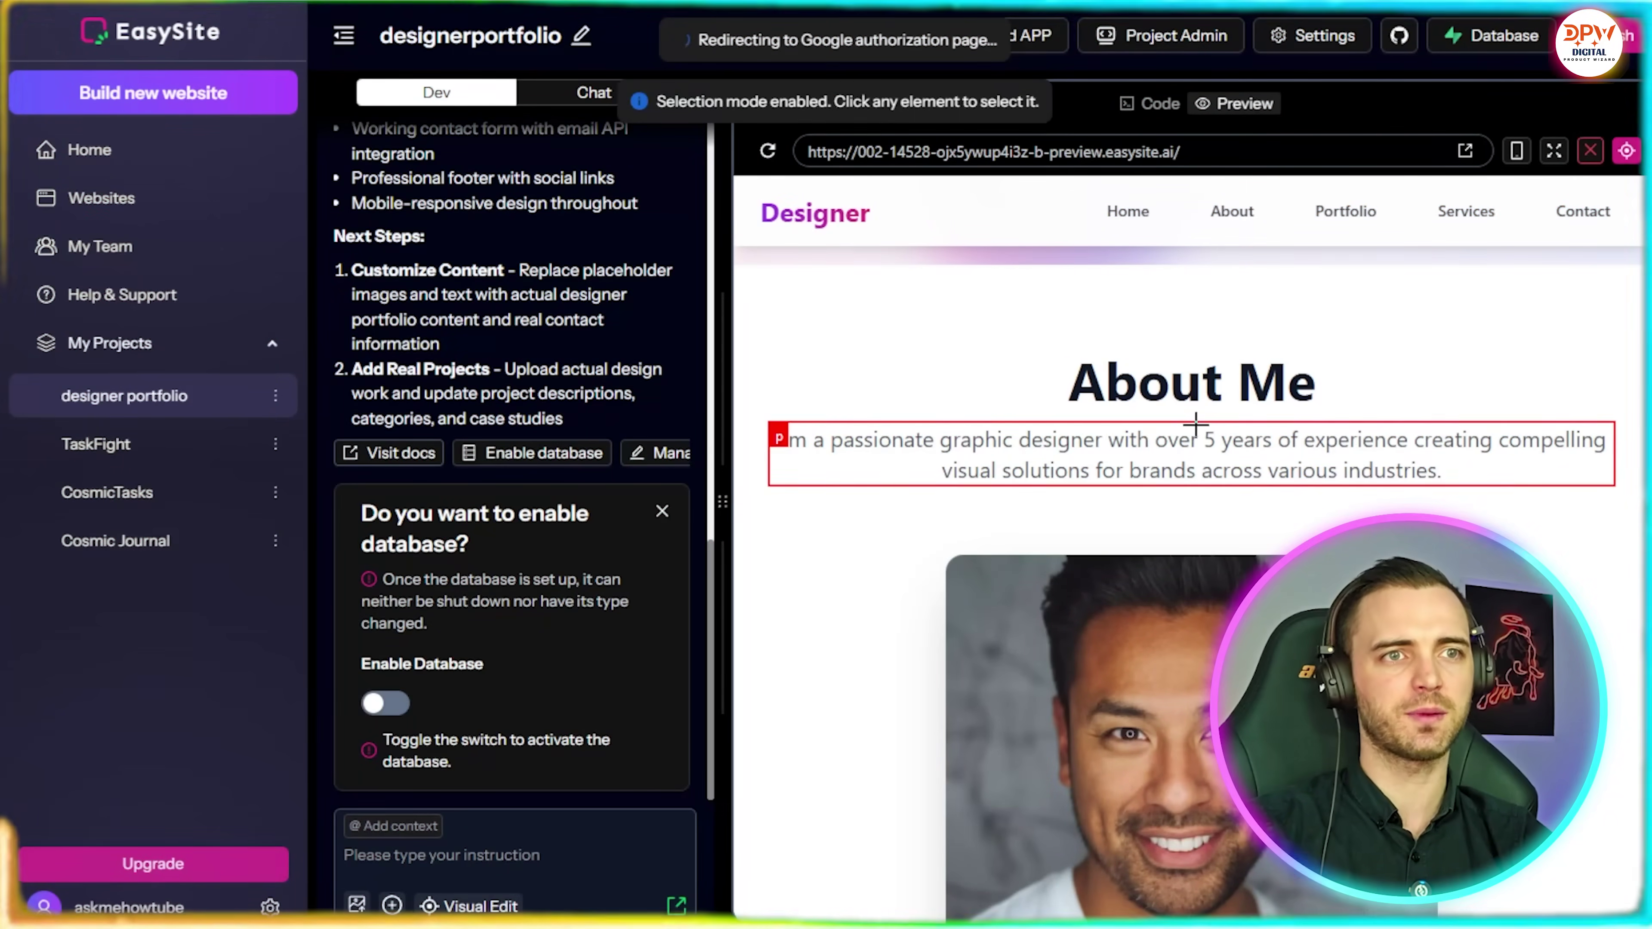
scroll(1195, 542, down, 4)
click(1159, 500)
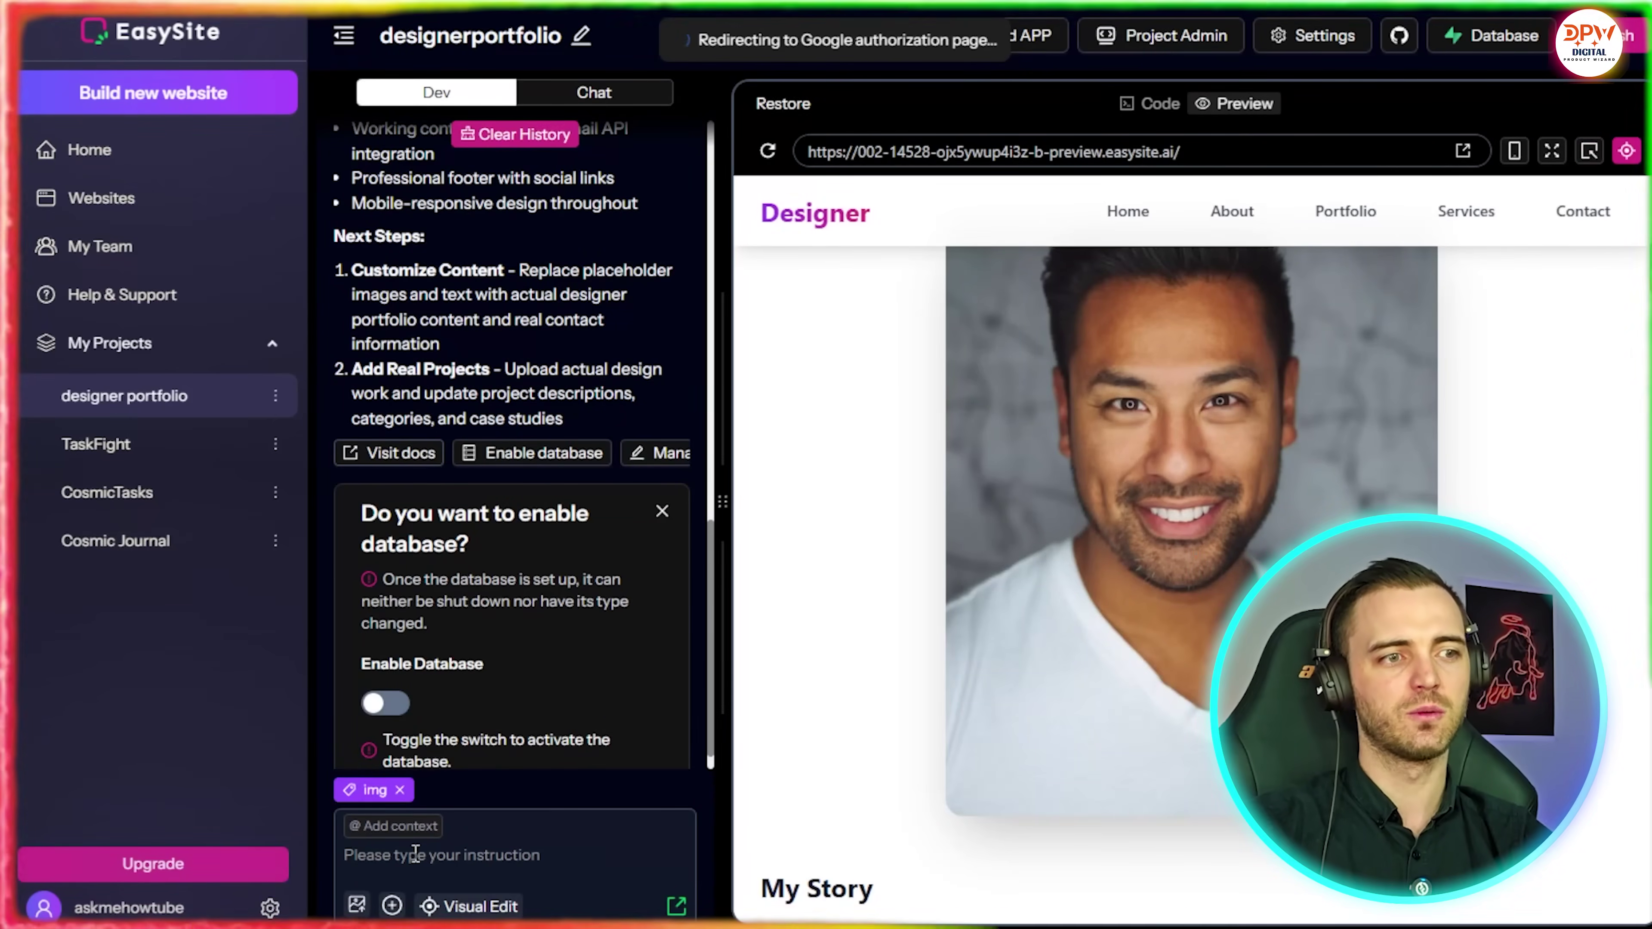
click(400, 789)
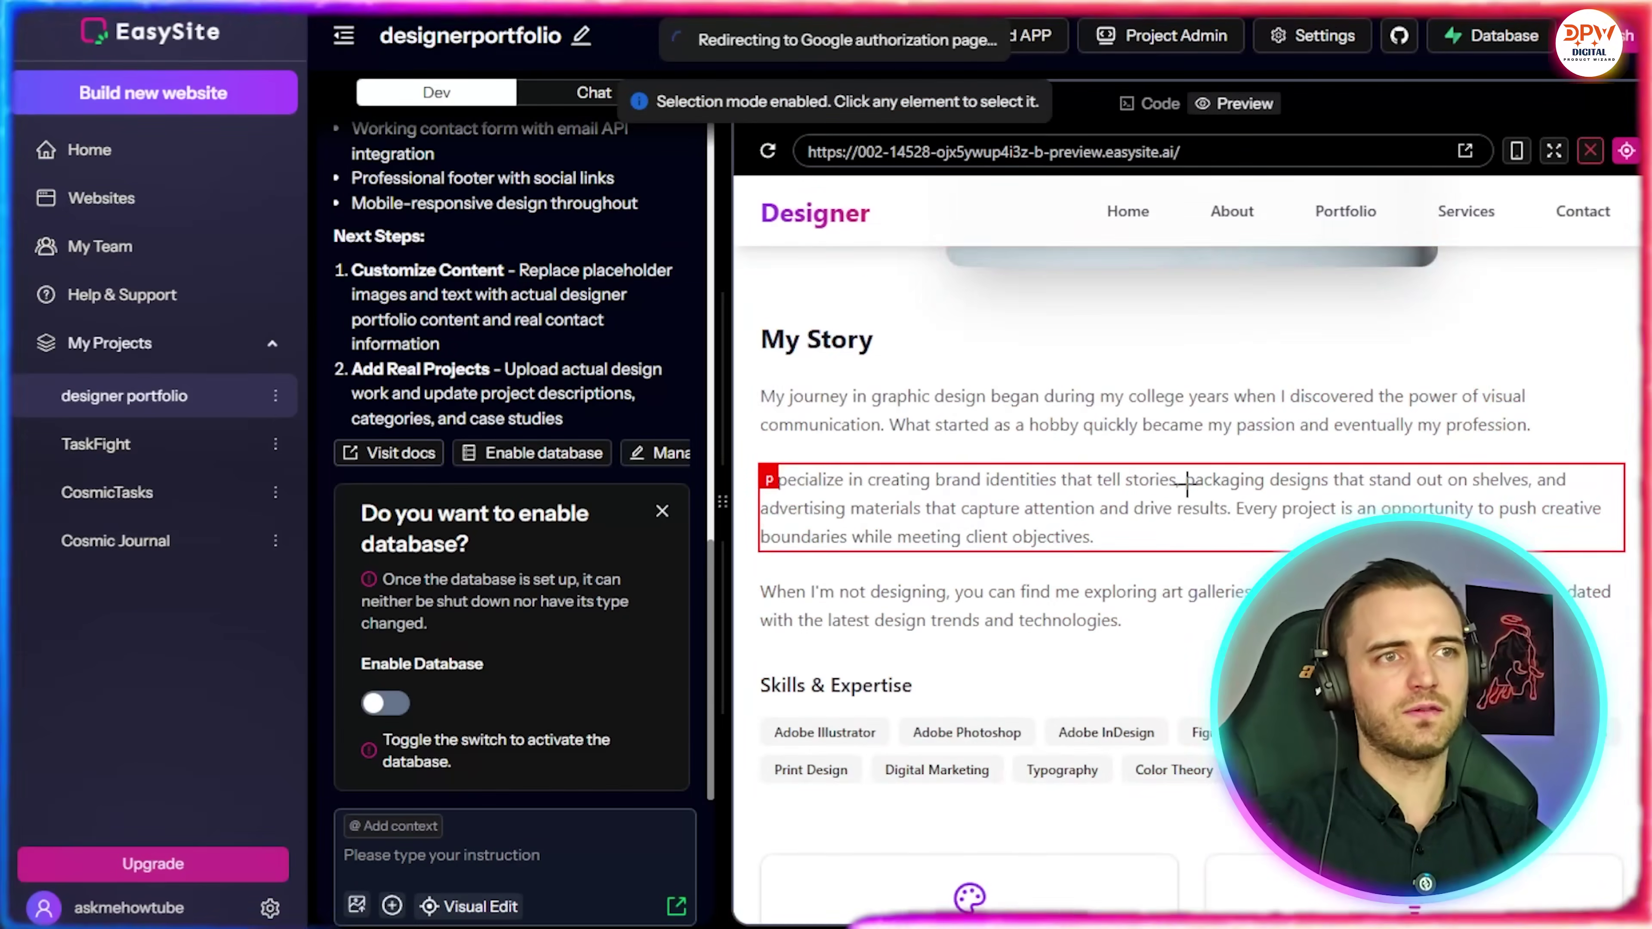
scroll(1093, 352, down, 2)
click(1098, 315)
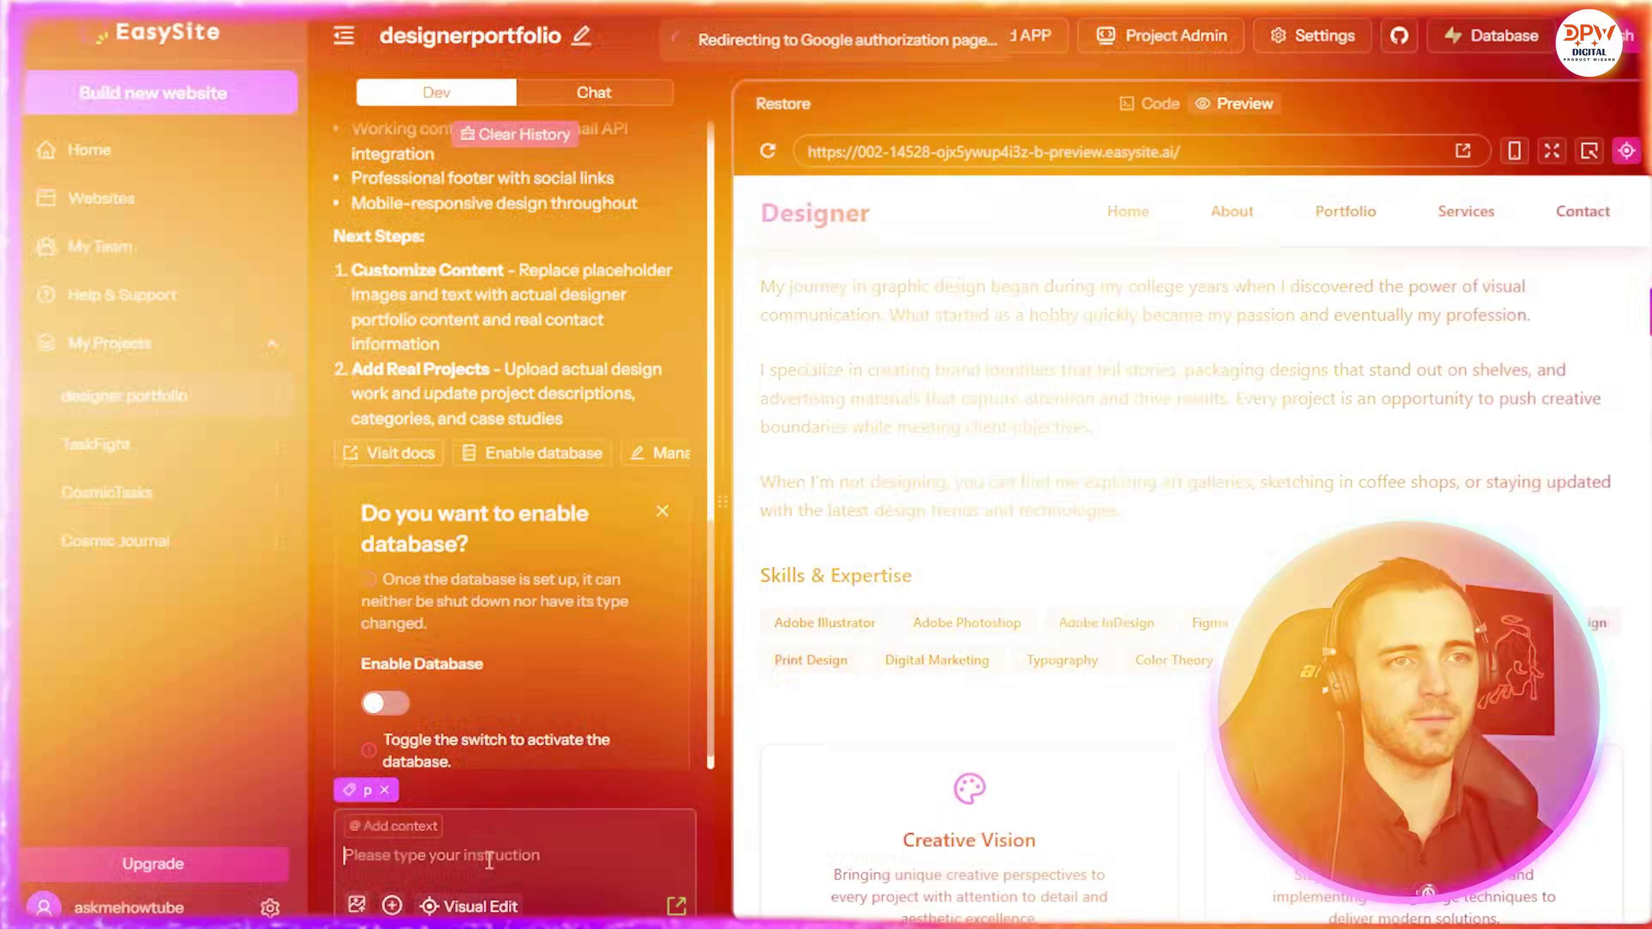
scroll(1184, 547, down, 15)
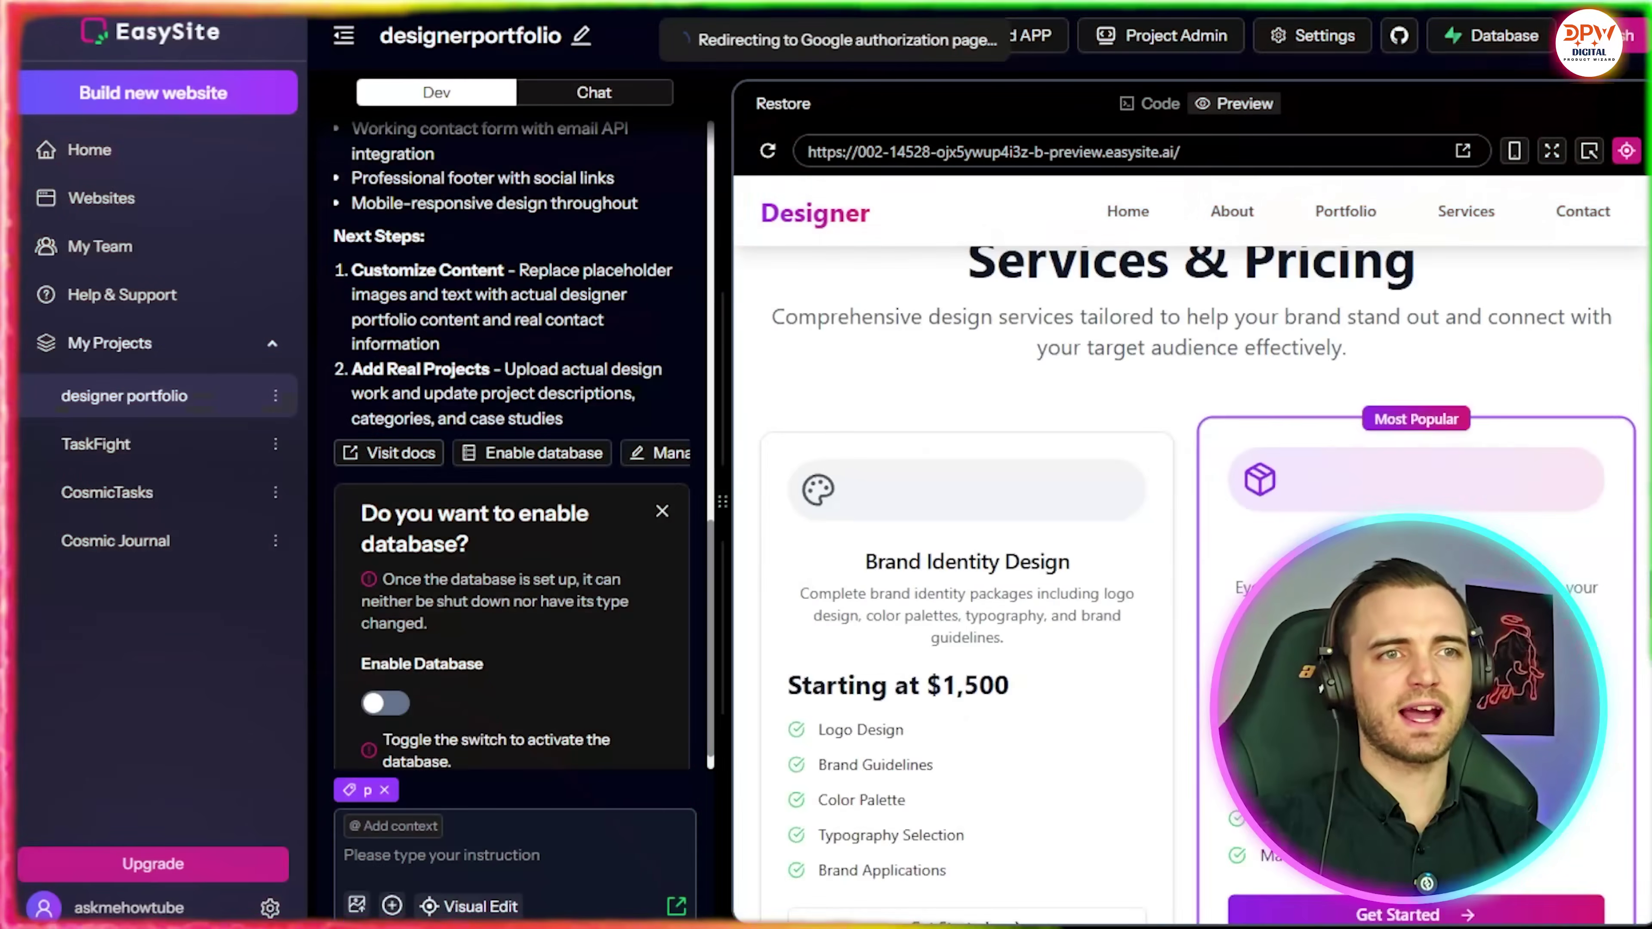
scroll(1183, 547, up, 10)
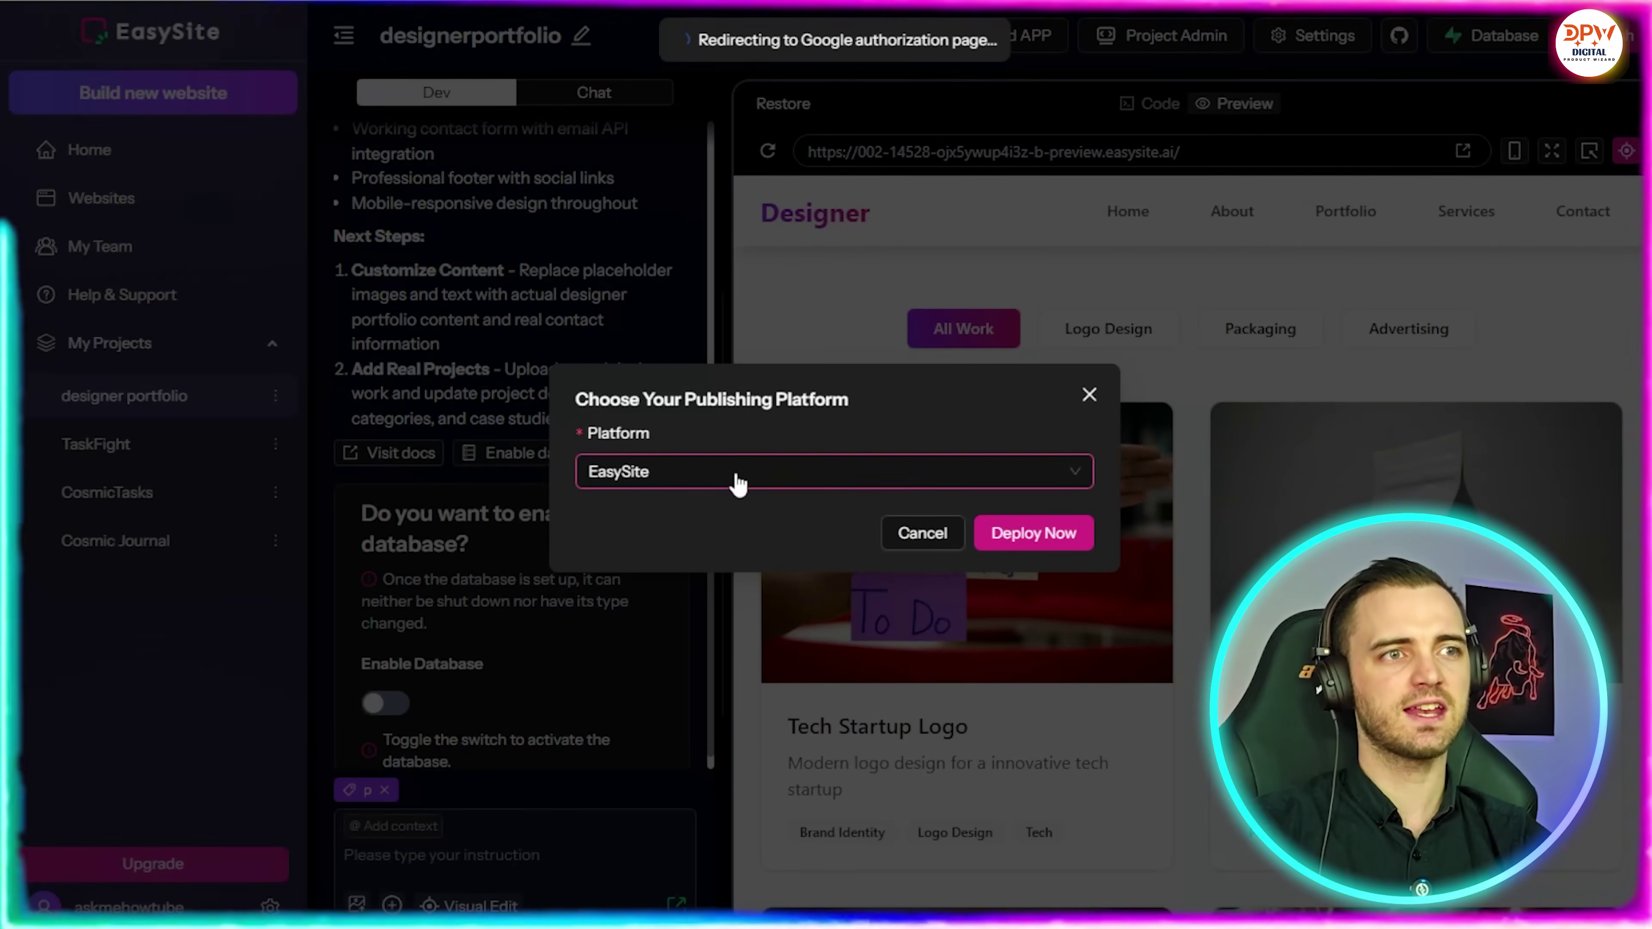
Step: Deploy the portfolio with EasySite as the platform and copy its live URL
click(738, 485)
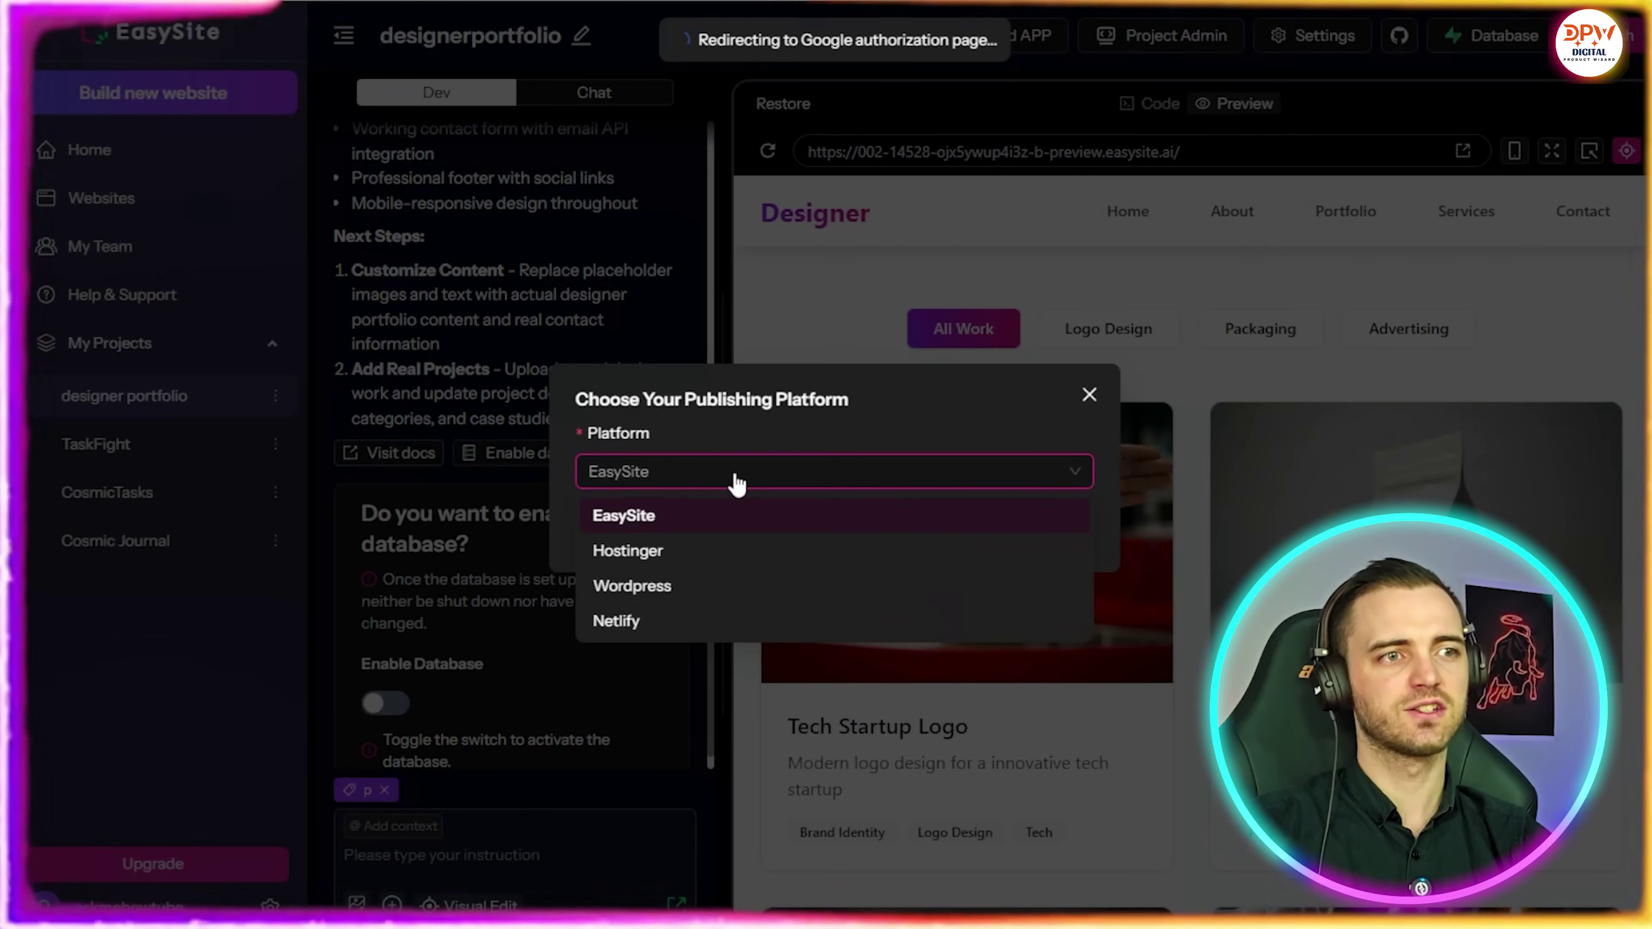
click(687, 482)
click(1022, 535)
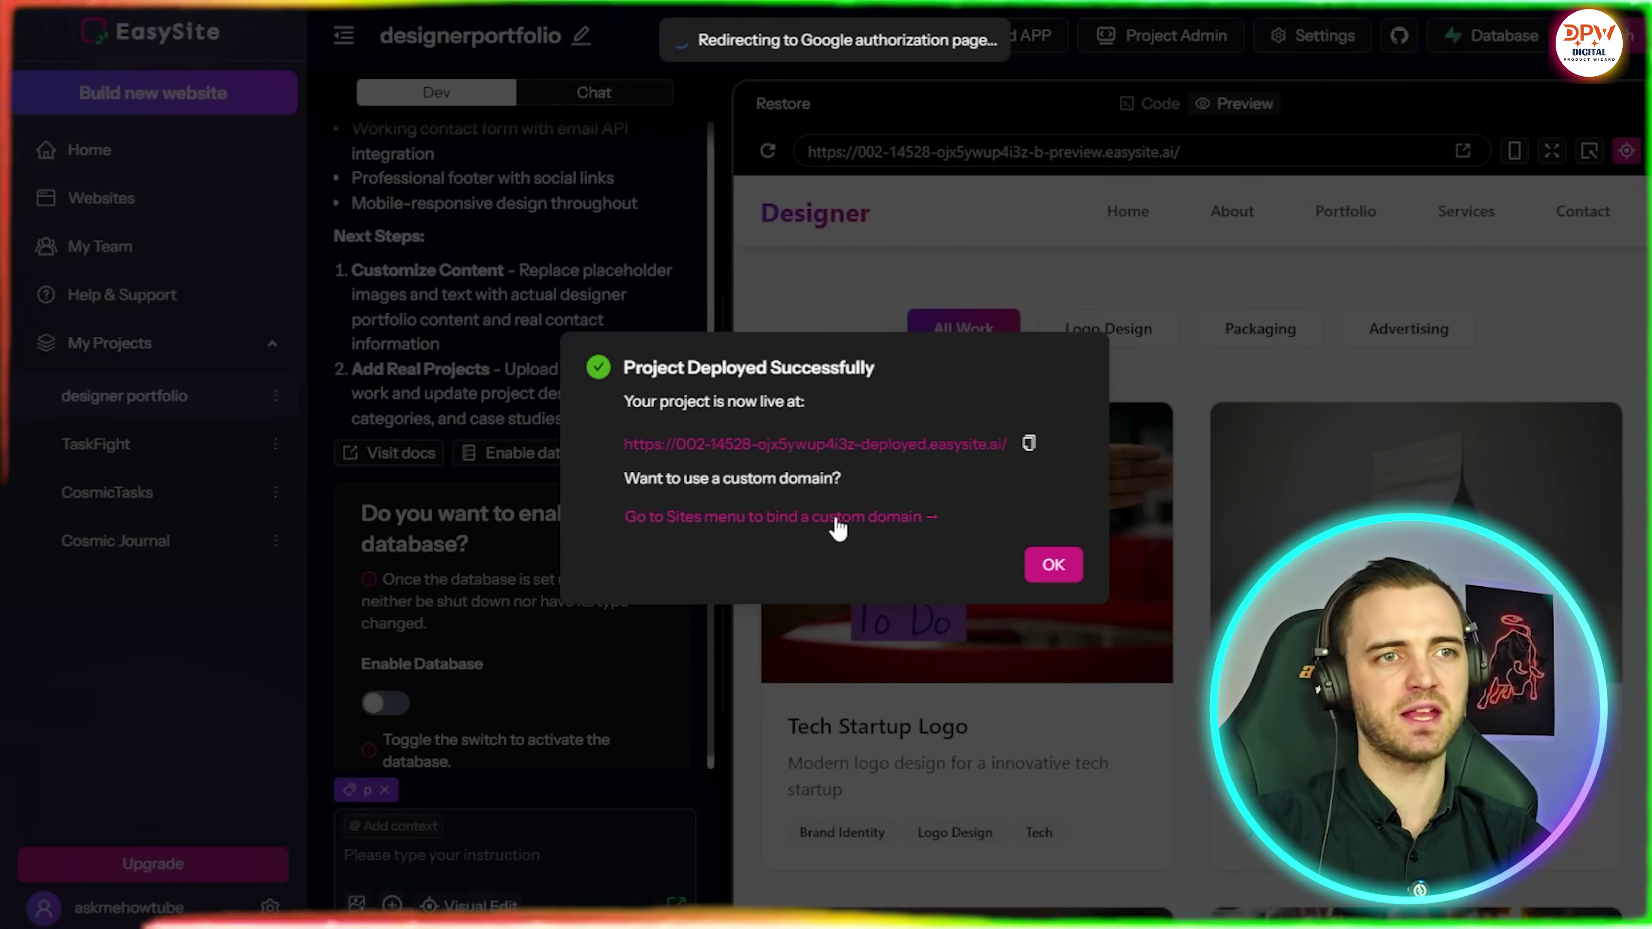
click(1029, 446)
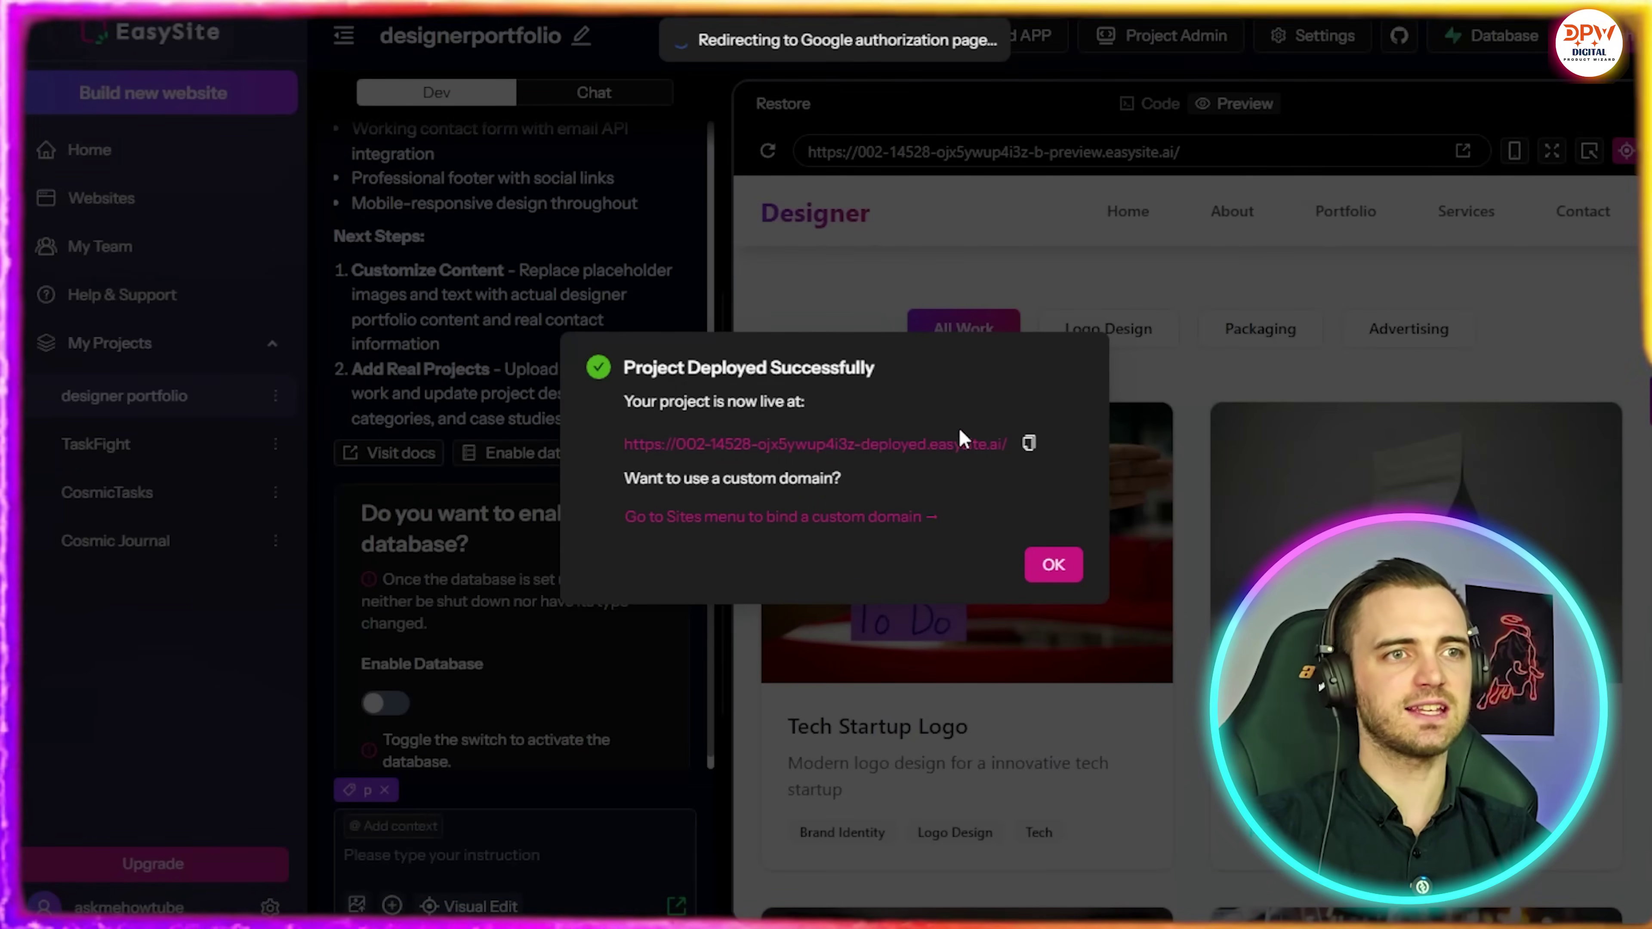
Step: Open the live deployed portfolio site and scroll through it
click(961, 446)
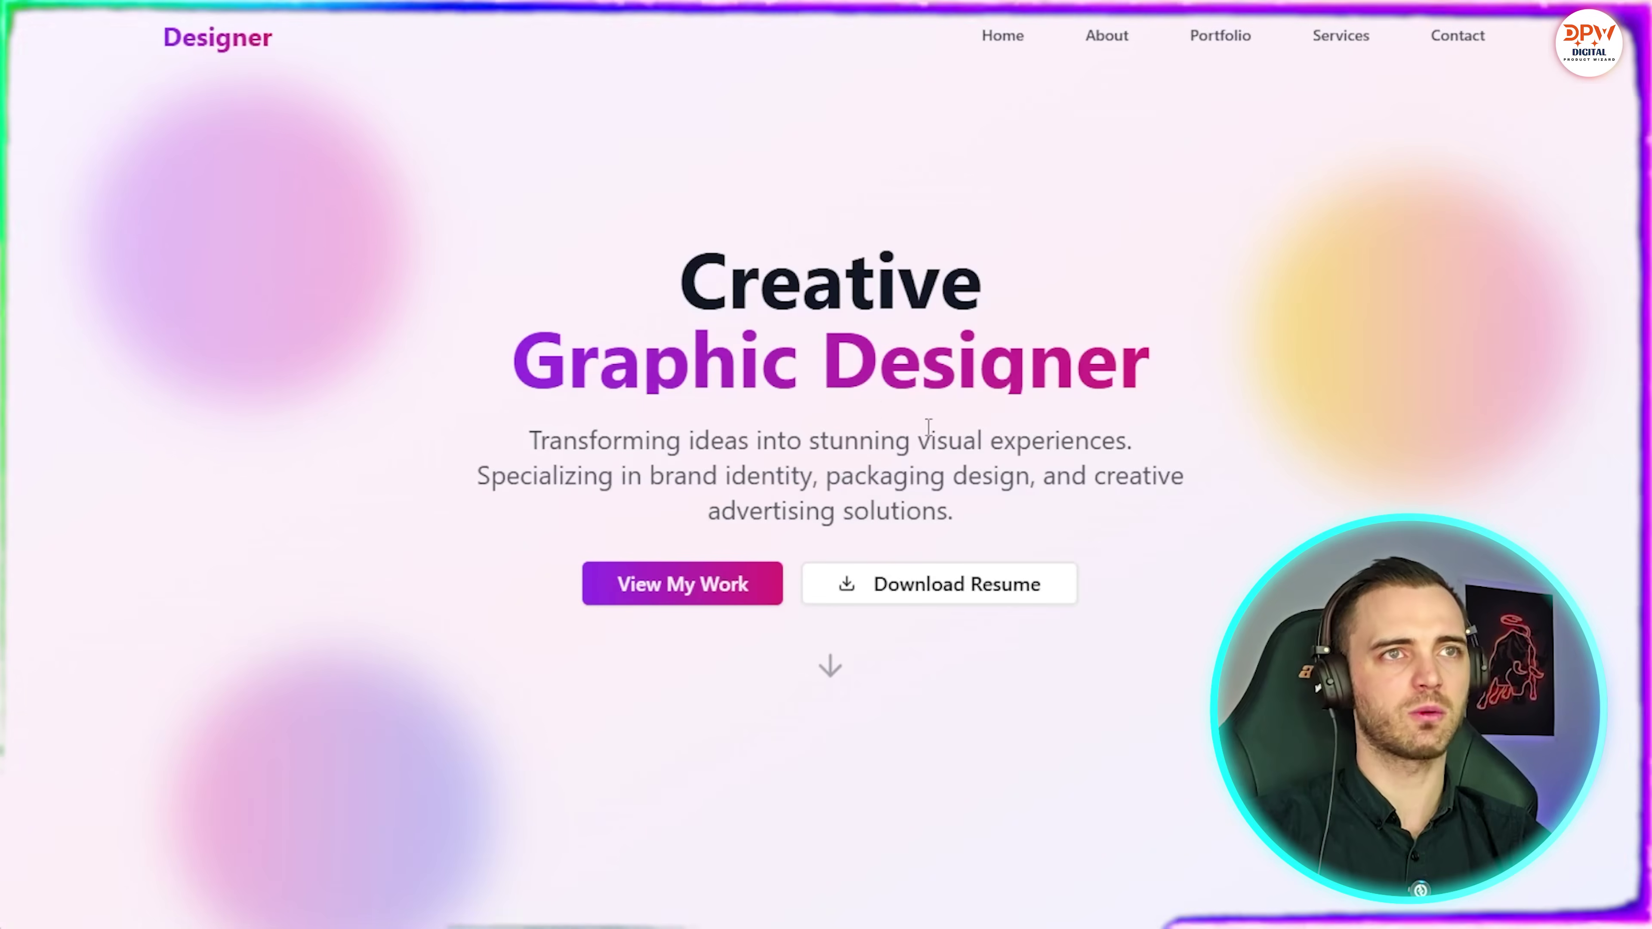
scroll(863, 468, down, 5)
scroll(785, 514, down, 15)
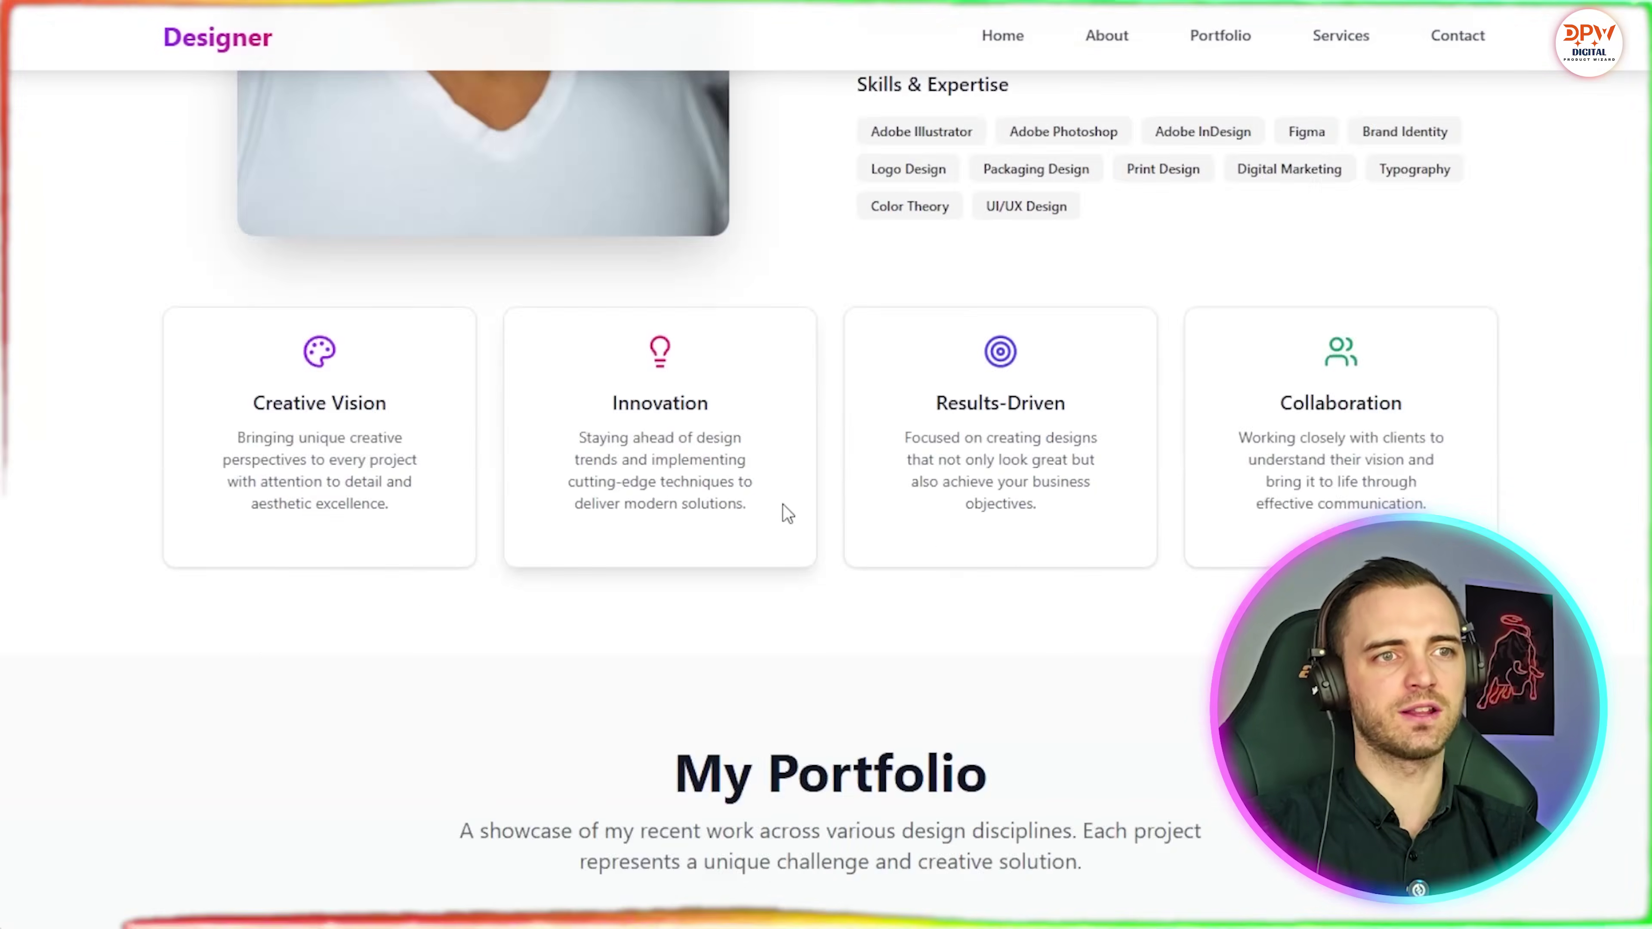
scroll(610, 549, down, 20)
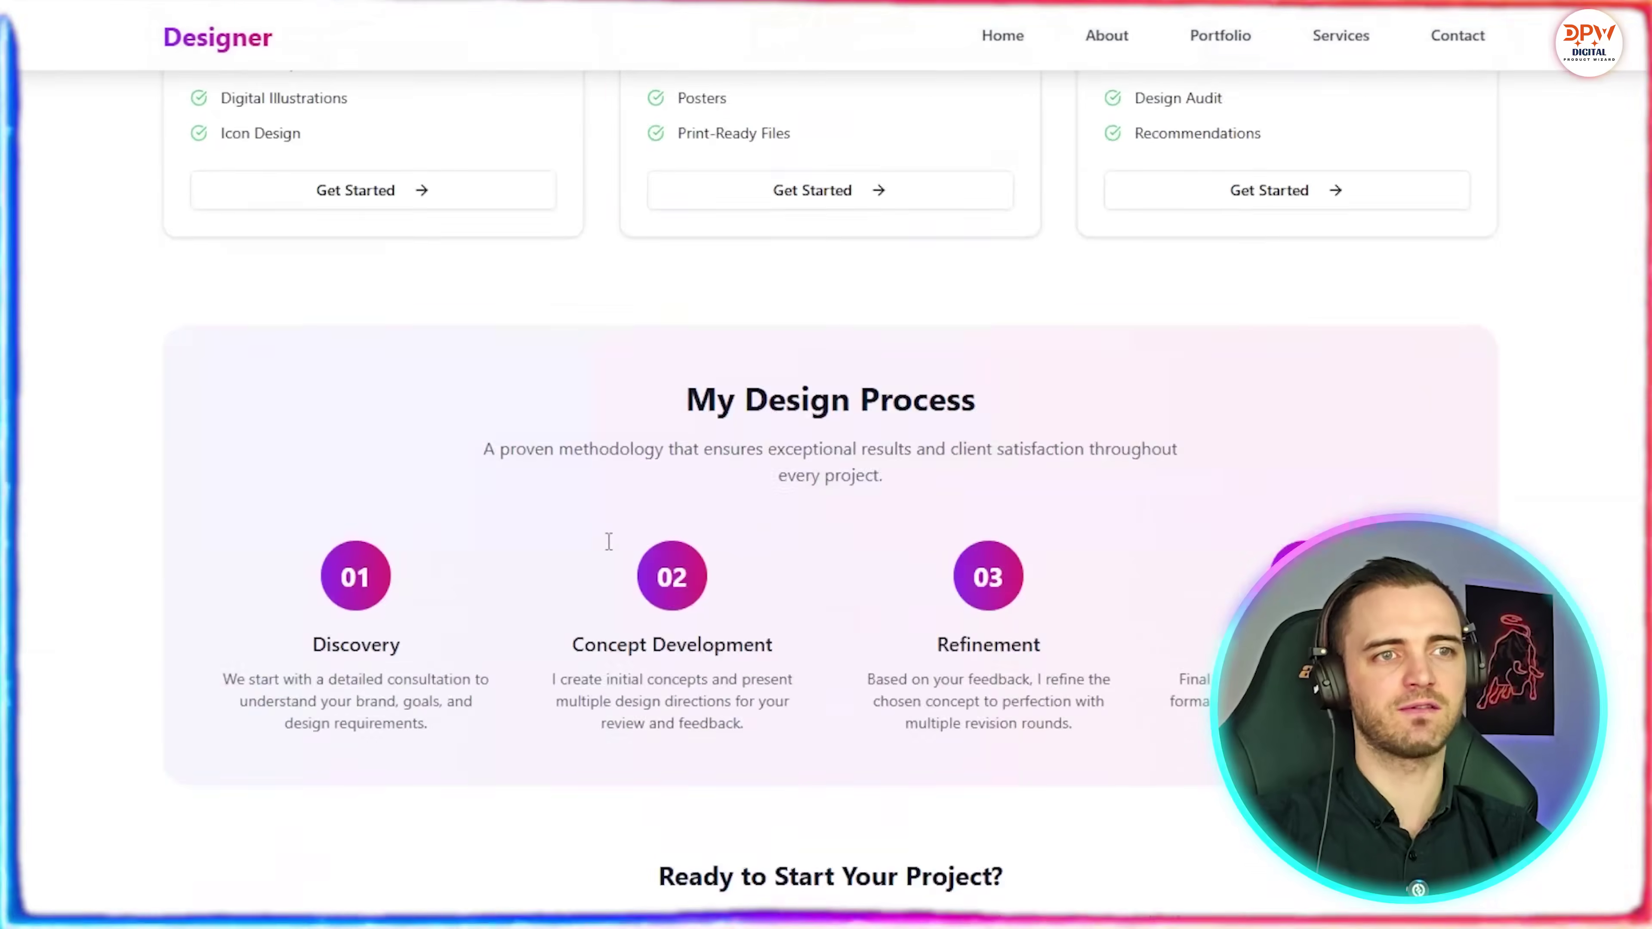
scroll(615, 553, up, 20)
scroll(607, 548, up, 12)
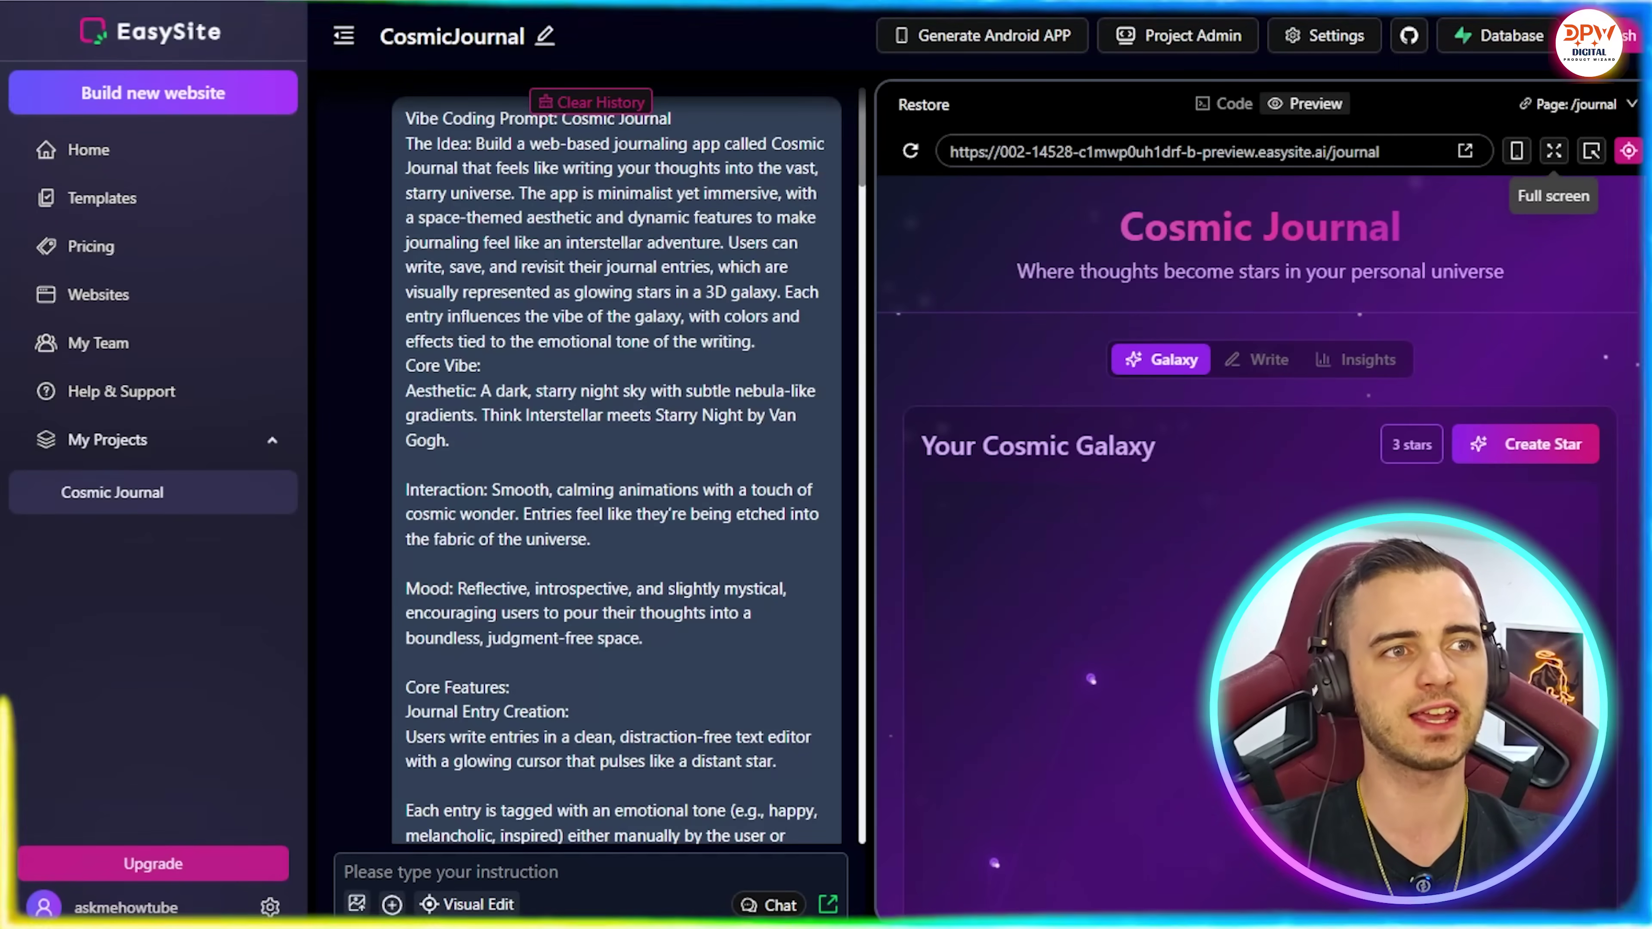
Step: Read through the Cosmic Journal prompt and fix summary, then make the preview full screen
scroll(615, 469, down, 8)
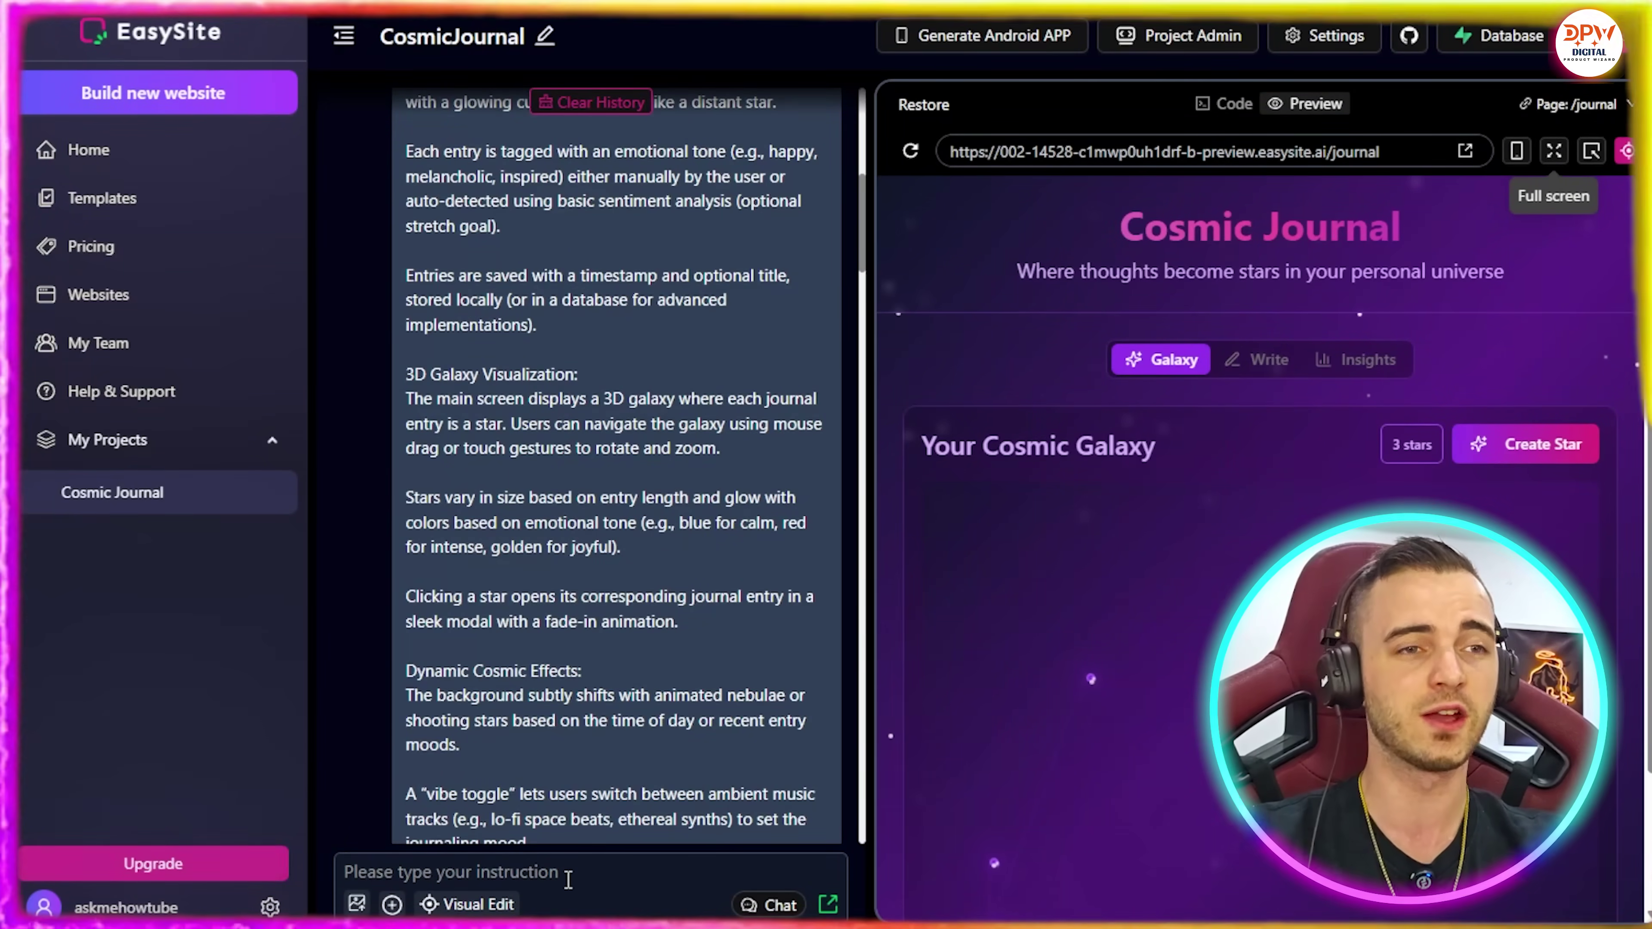
drag(860, 227, 865, 811)
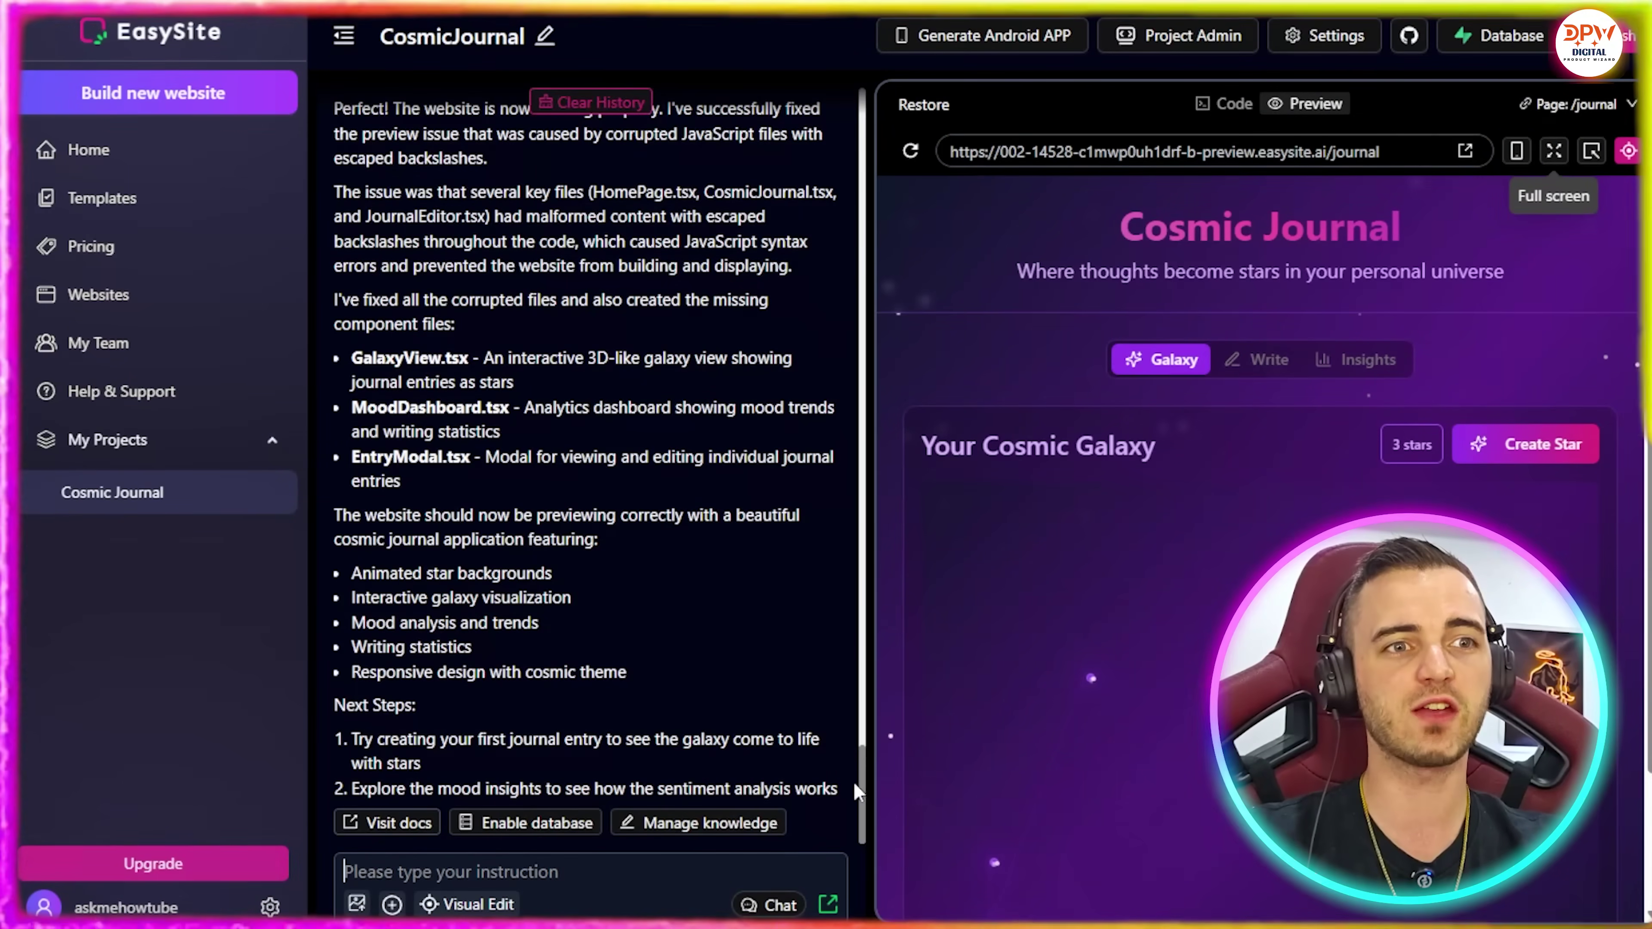
mouse_move(864, 775)
mouse_down()
mouse_move(853, 89)
mouse_move(864, 311)
mouse_move(841, 455)
mouse_move(859, 750)
mouse_up()
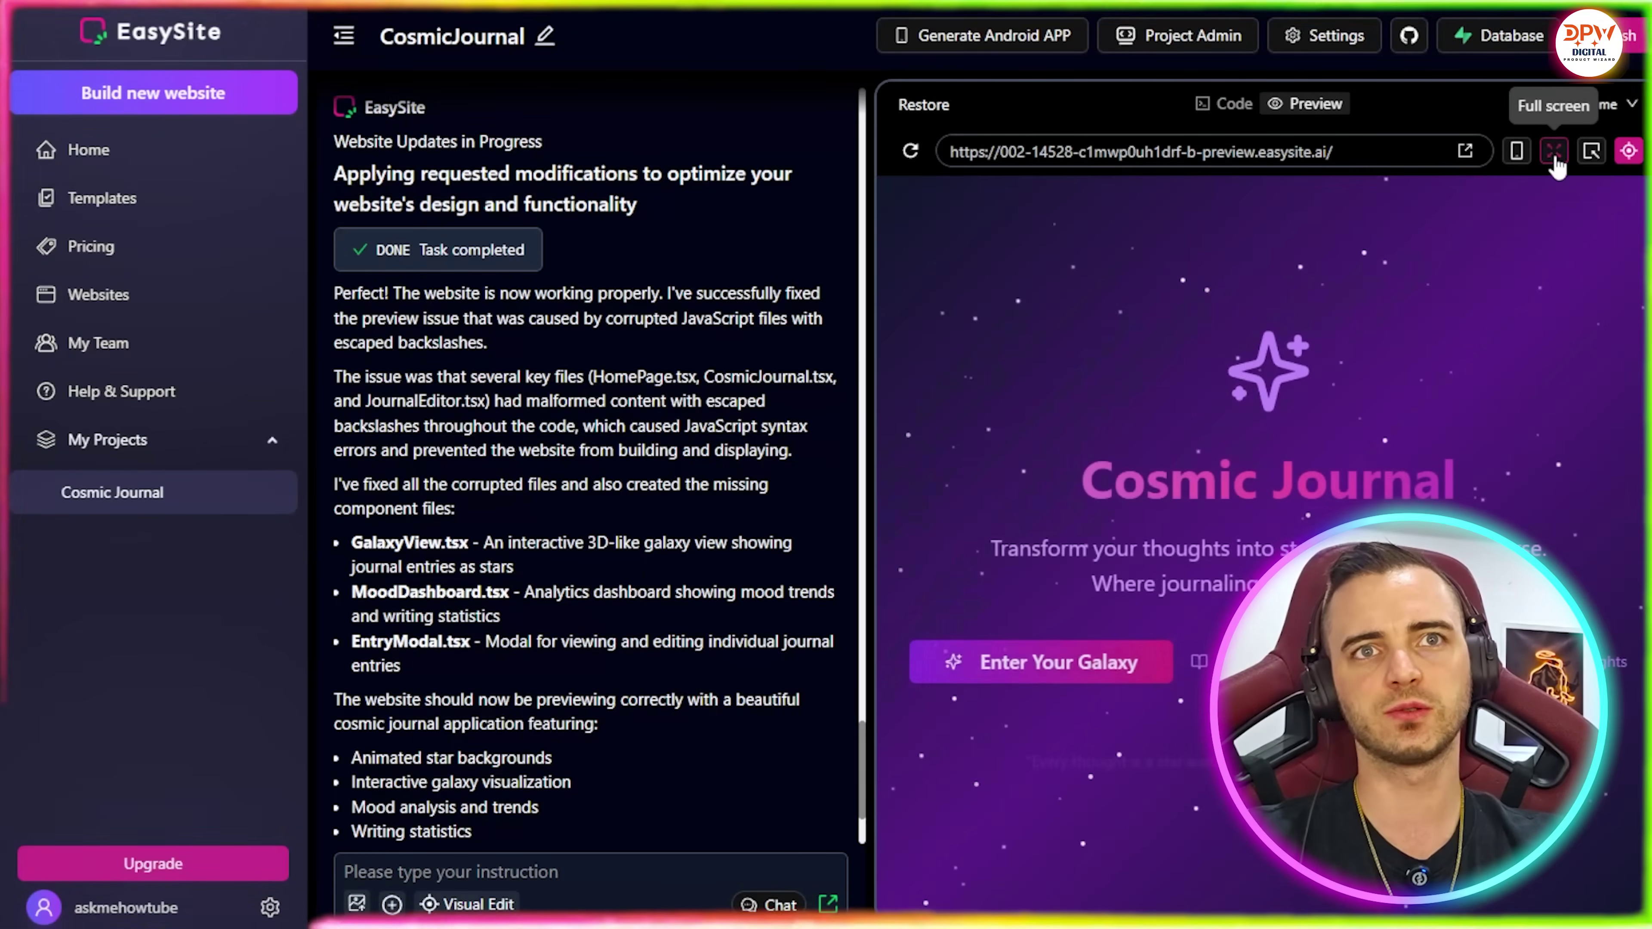
click(1554, 156)
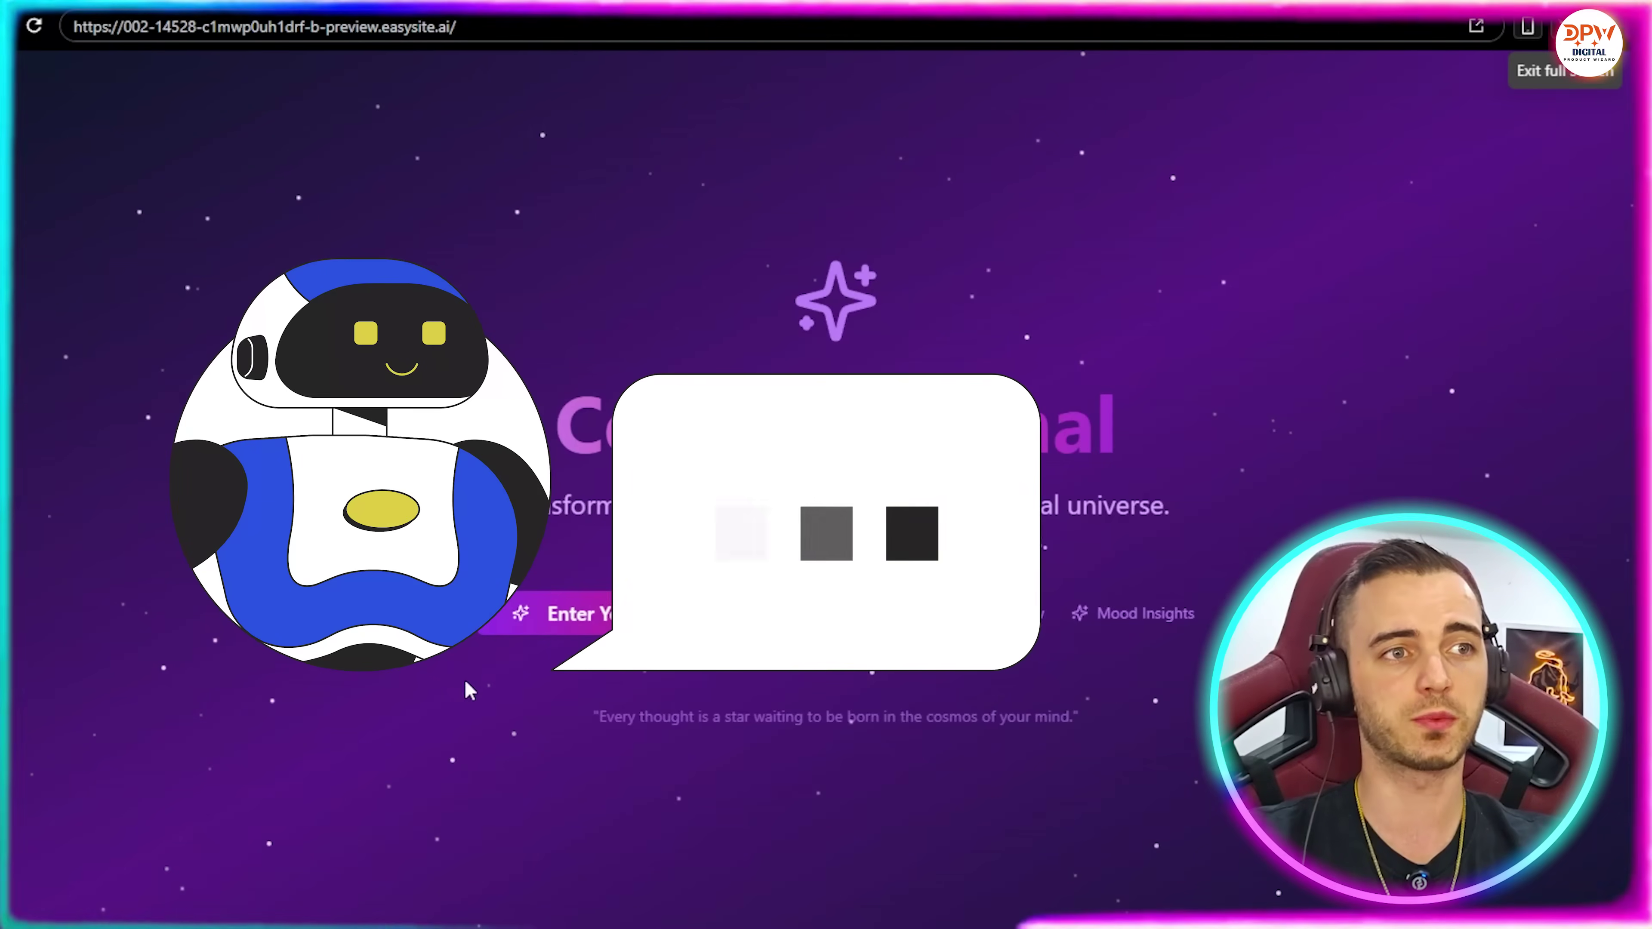
Step: Enter the Cosmic Journal galaxy view from the app's landing page
drag(567, 461, 1113, 449)
click(708, 503)
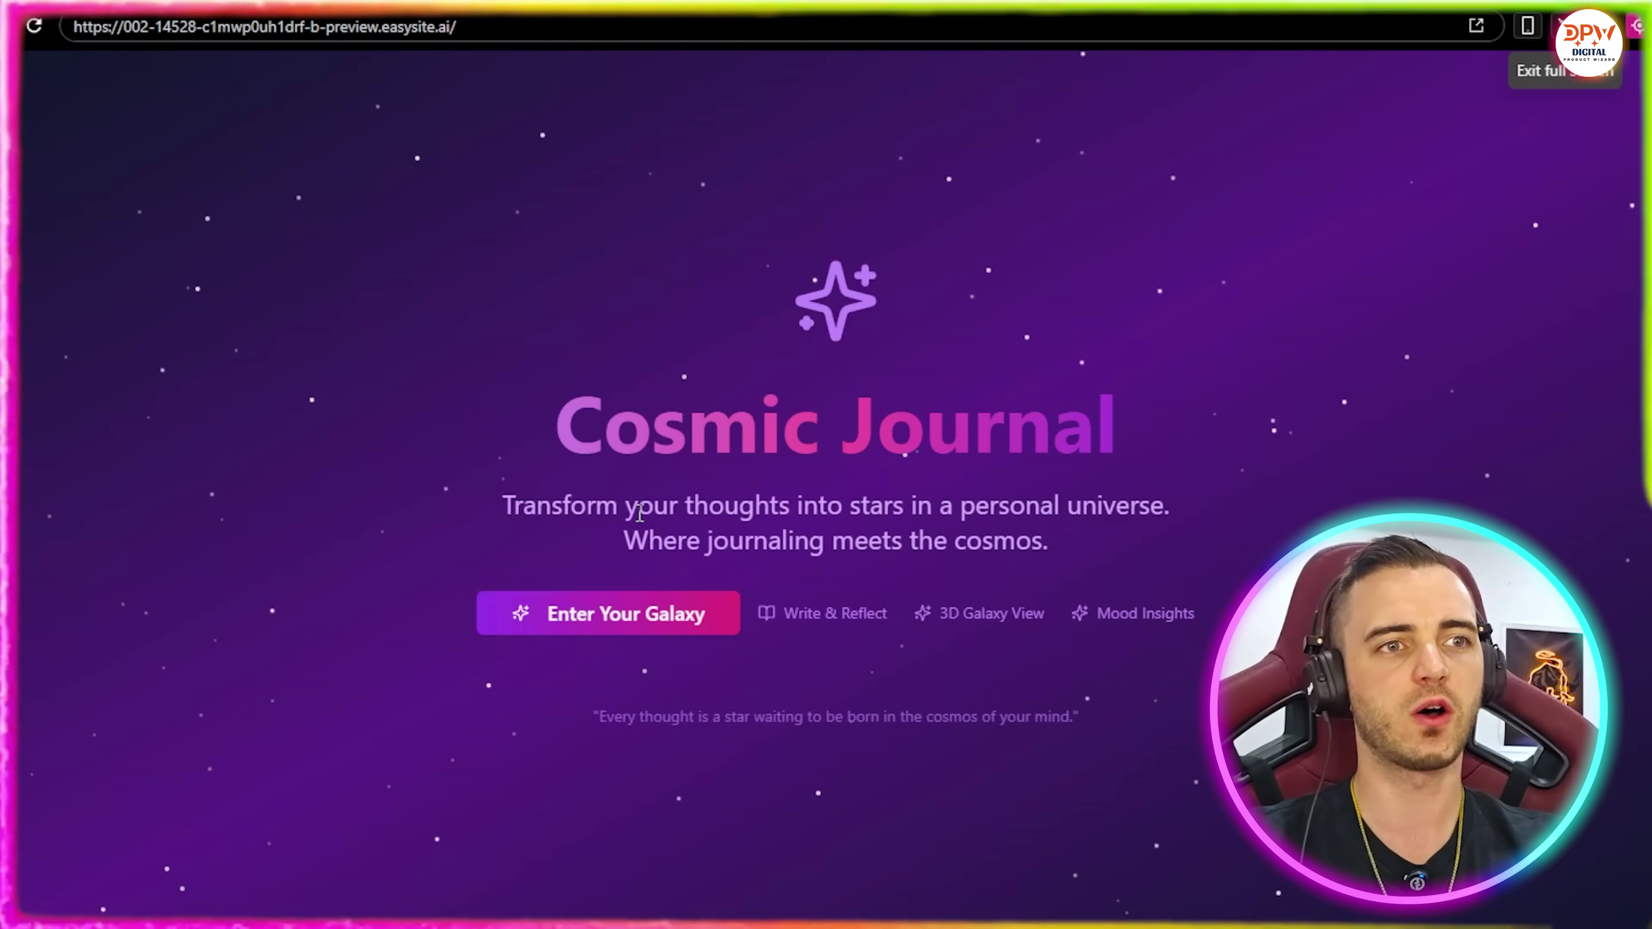
click(593, 618)
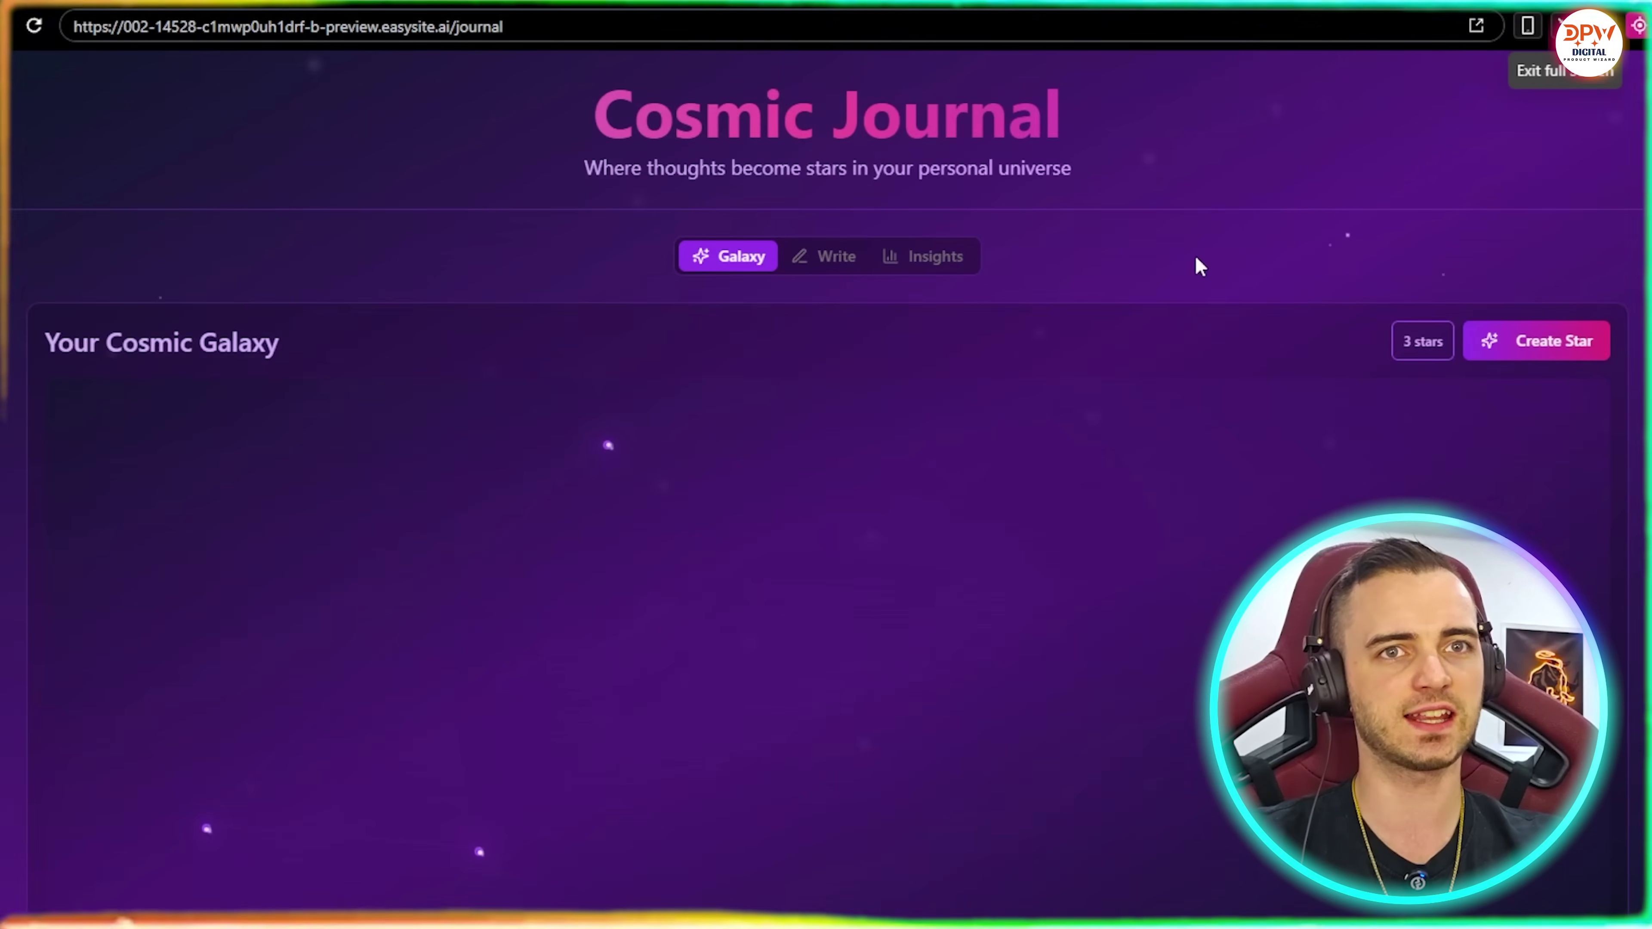
scroll(1195, 254, down, 1)
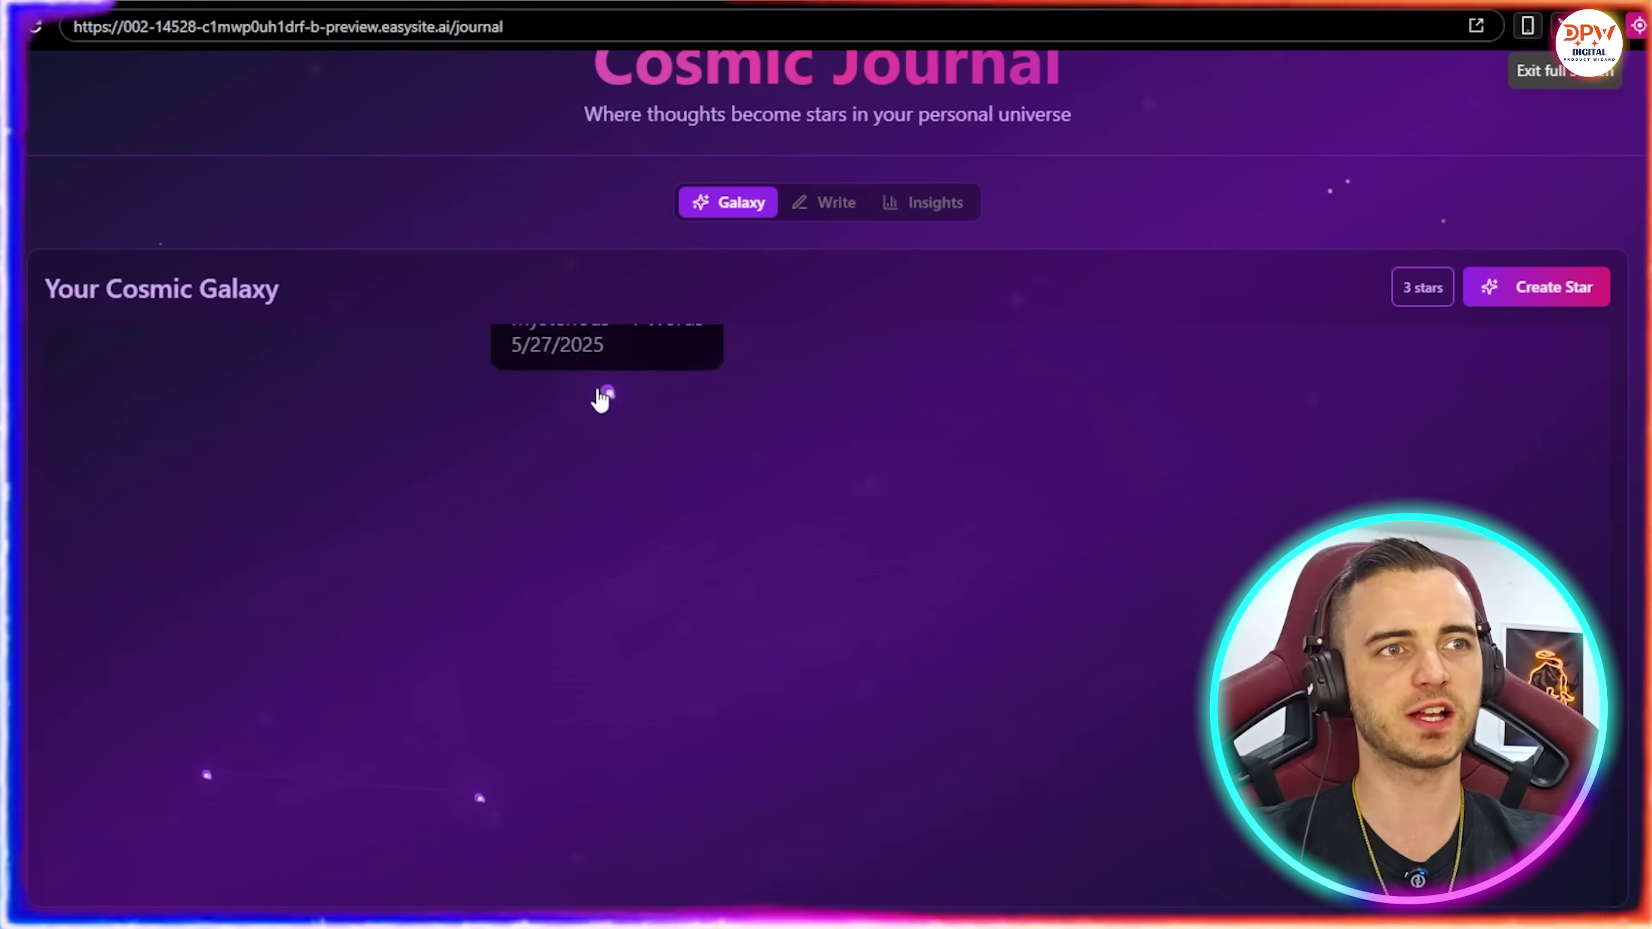
Step: Save a new journal star titled 'awdawd' with body text 'awdawdawdawd'
mouse_move(208, 780)
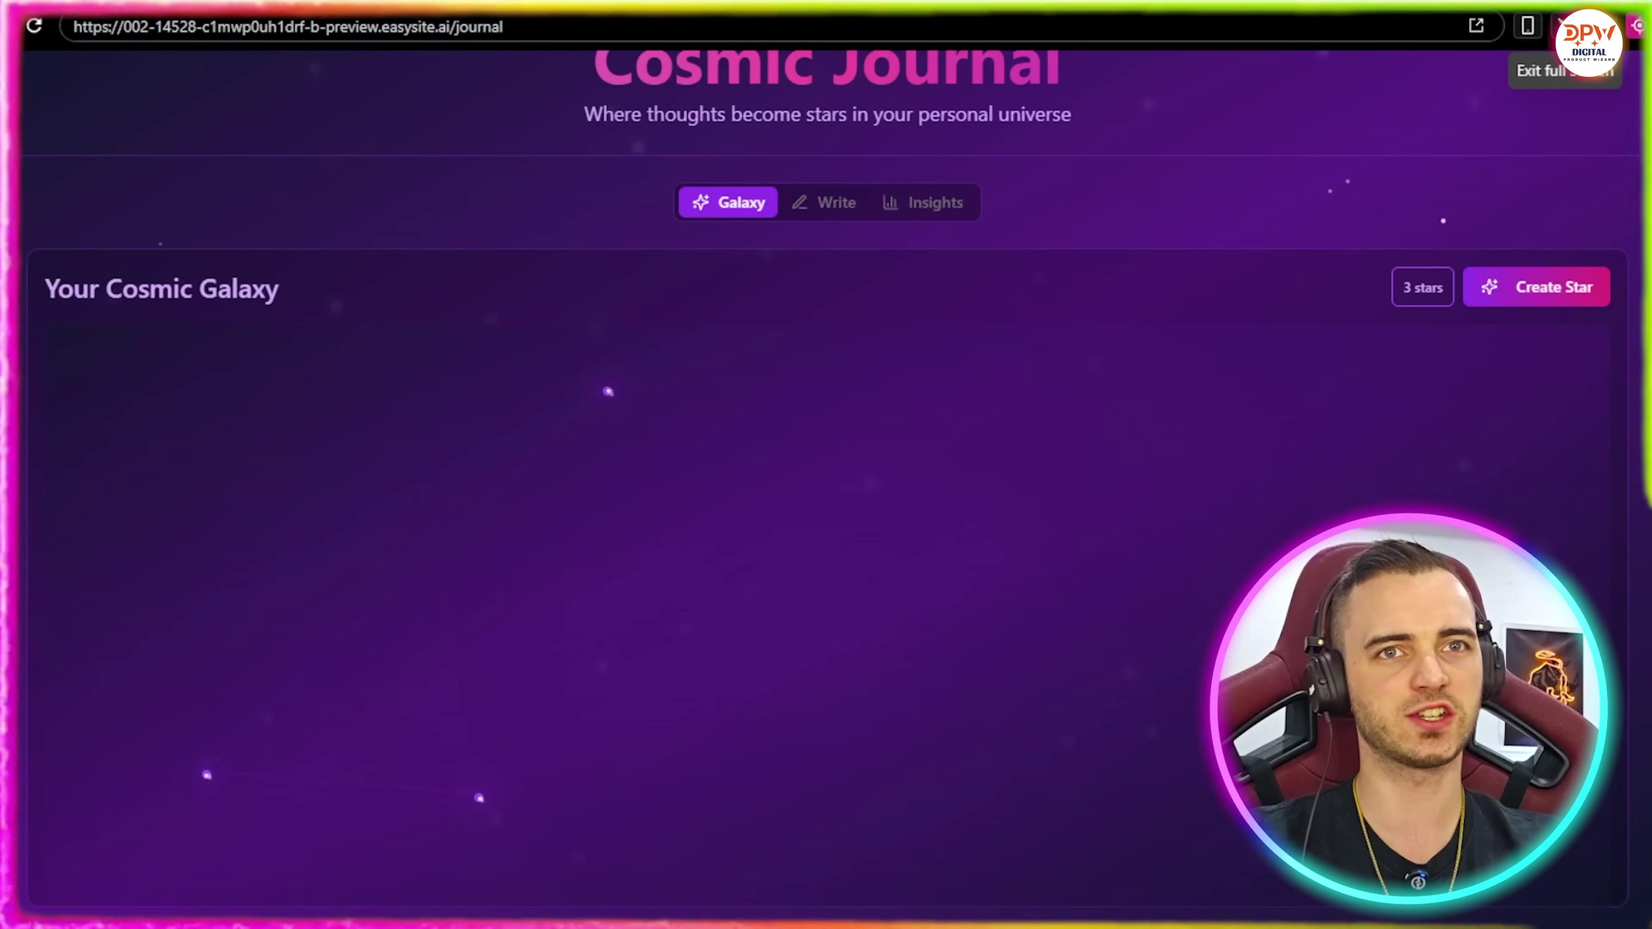
click(1560, 292)
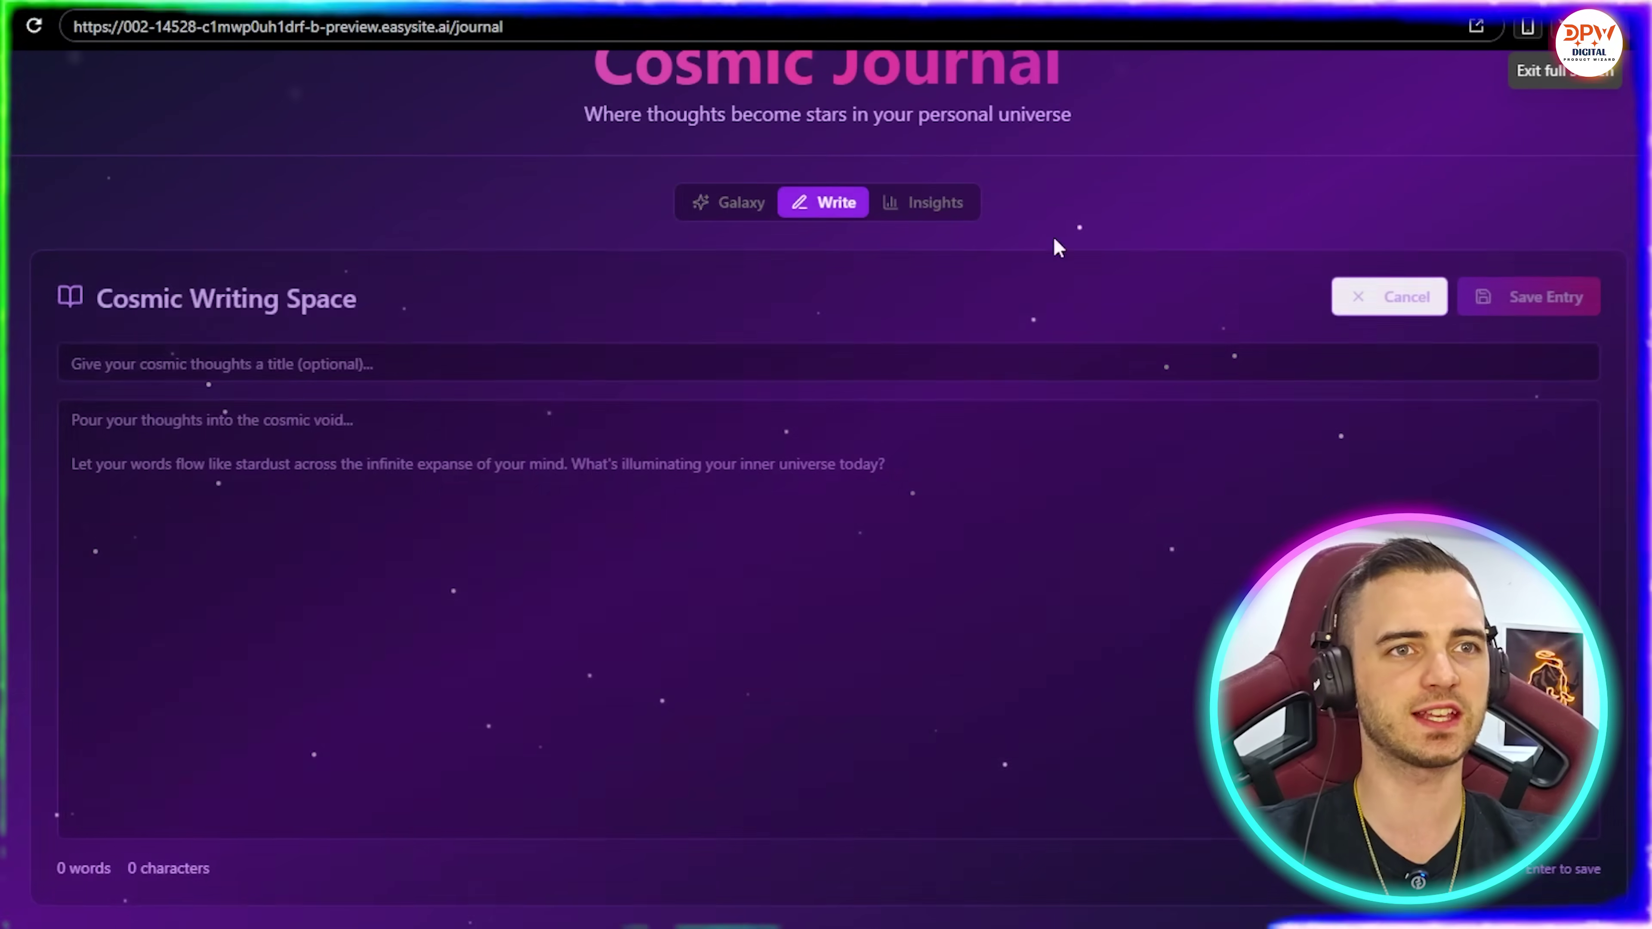
click(440, 359)
text(awdawd)
click(452, 503)
text(awdawdawdawd)
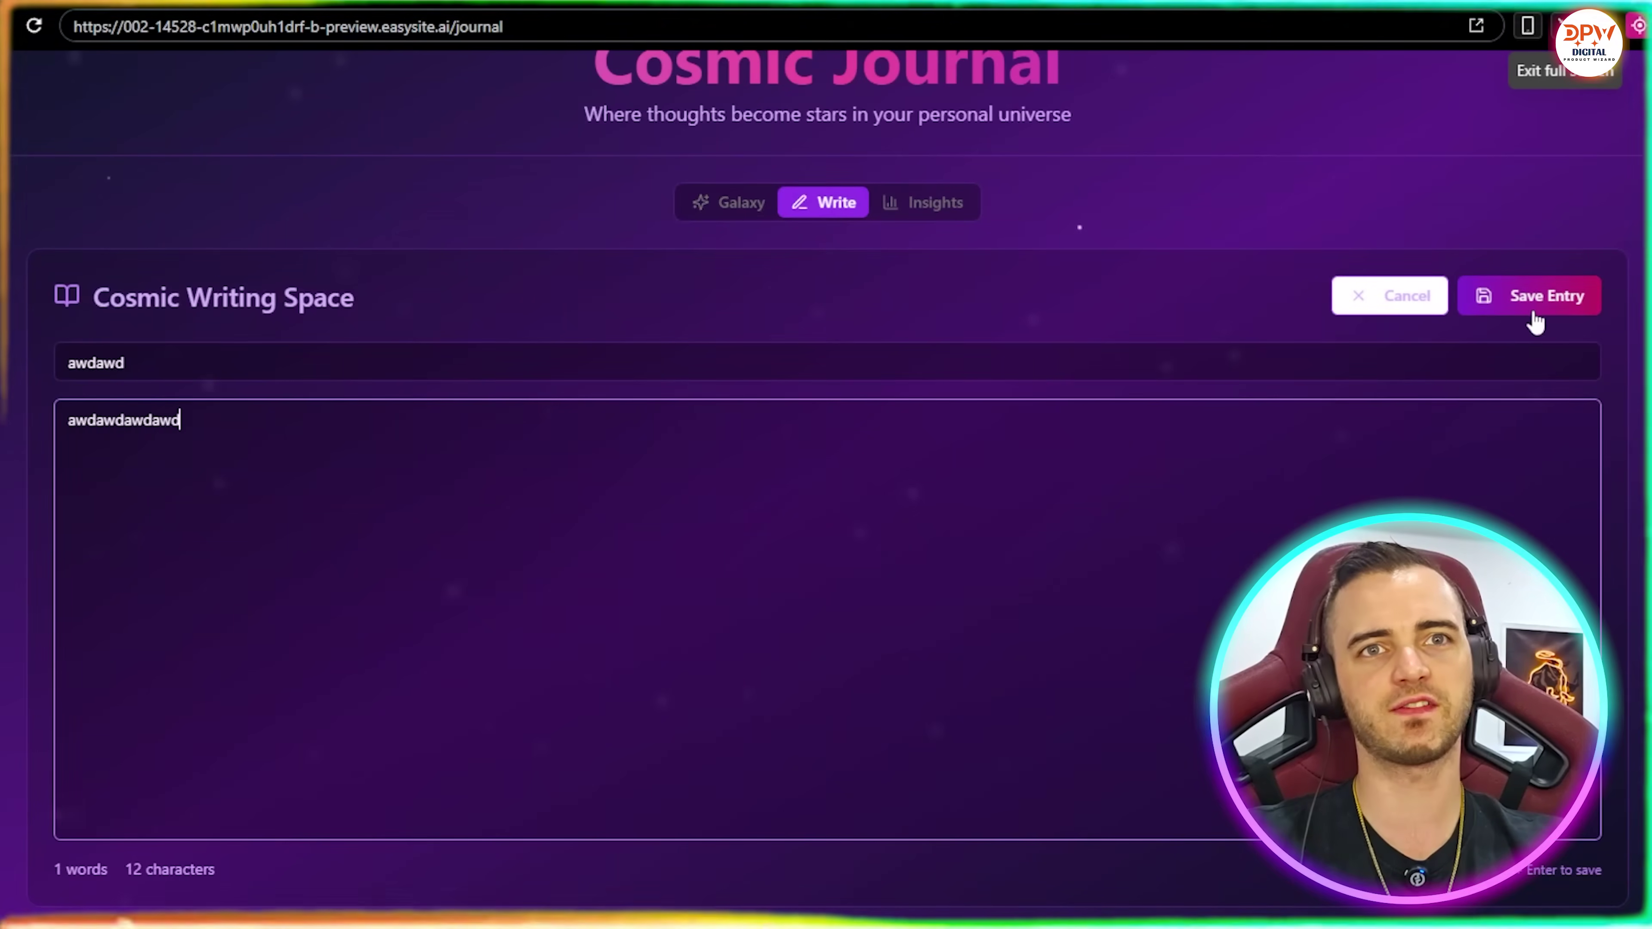
click(1536, 319)
Step: Reload the preview to return to the Cosmic Journal landing page
mouse_move(483, 395)
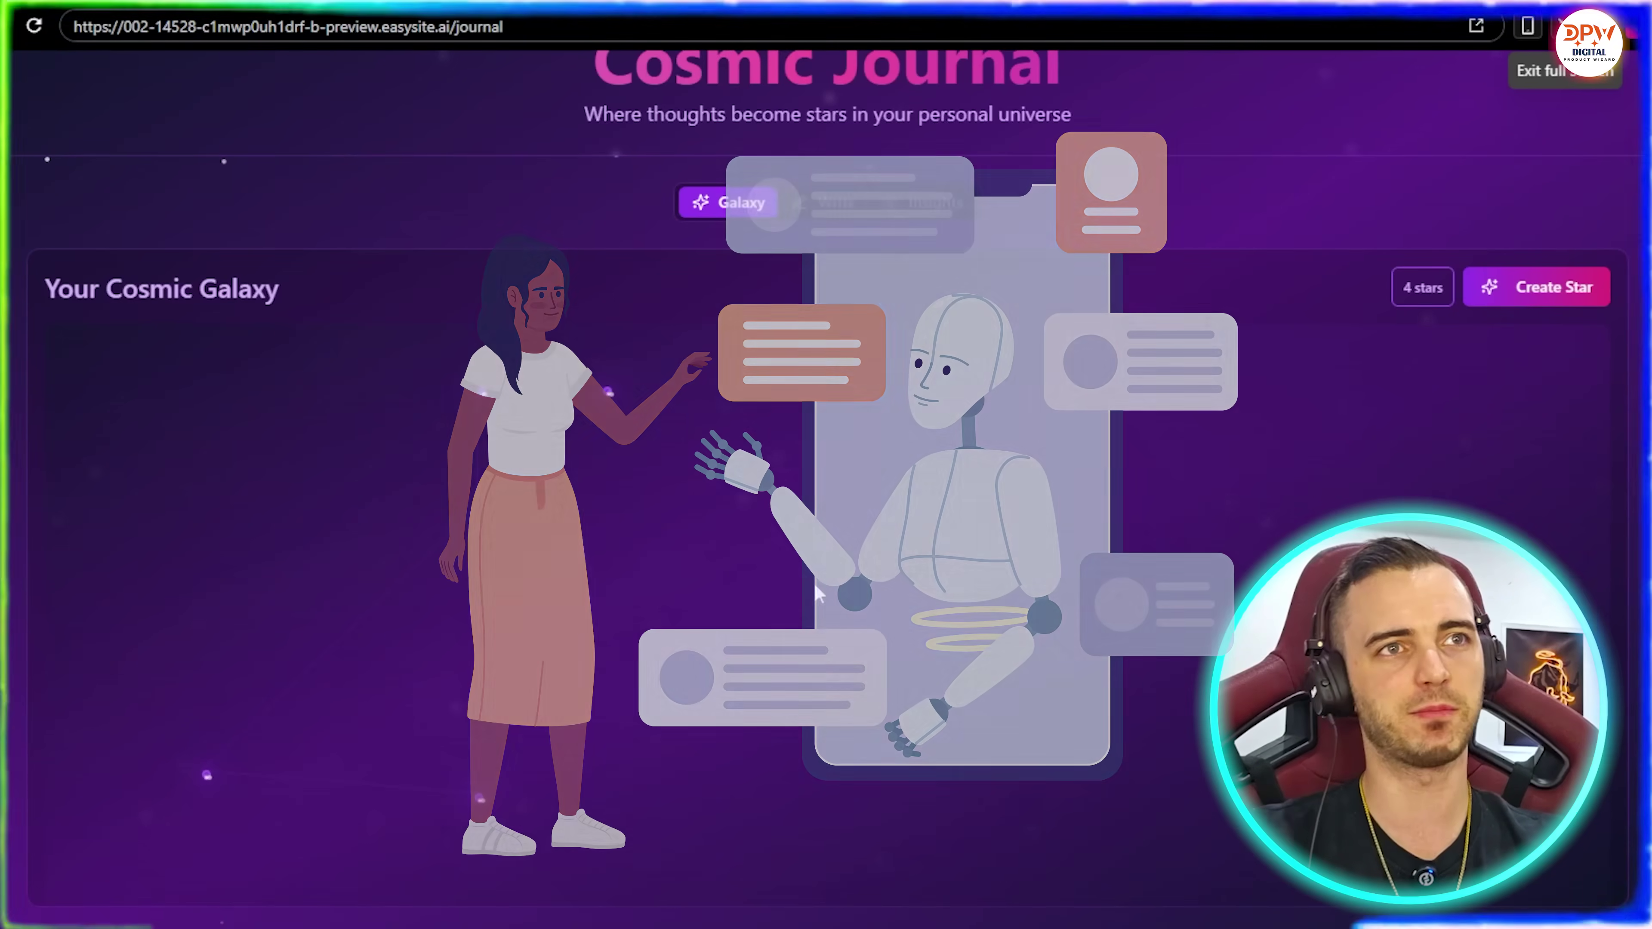
scroll(572, 329, up, 1)
scroll(846, 221, down, 1)
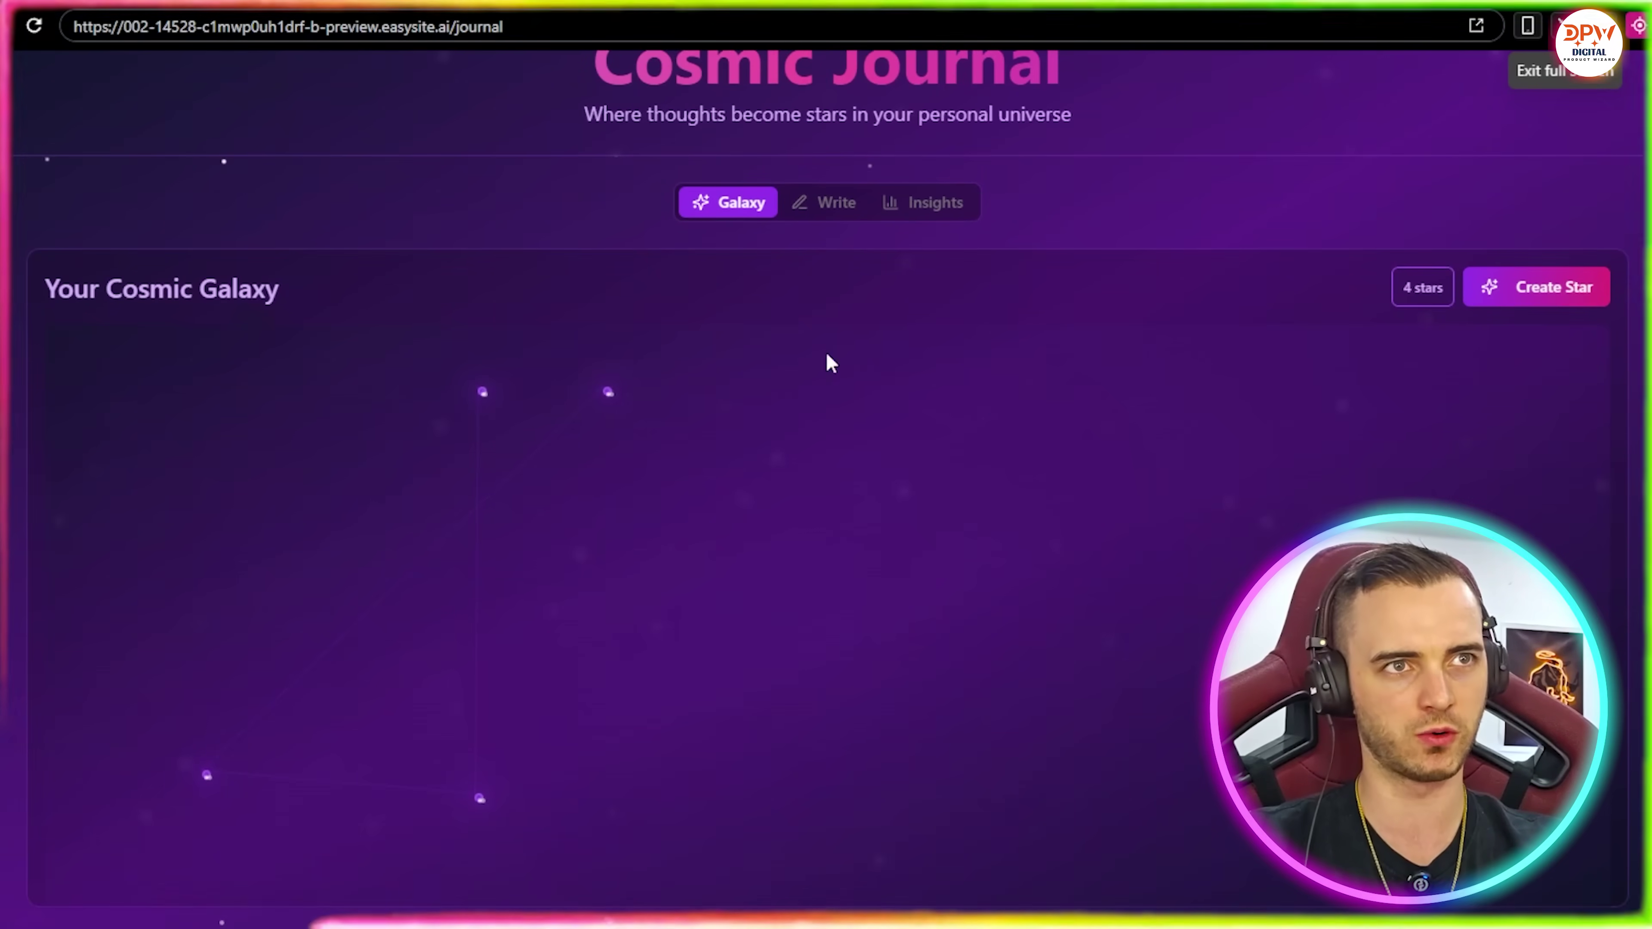
click(45, 31)
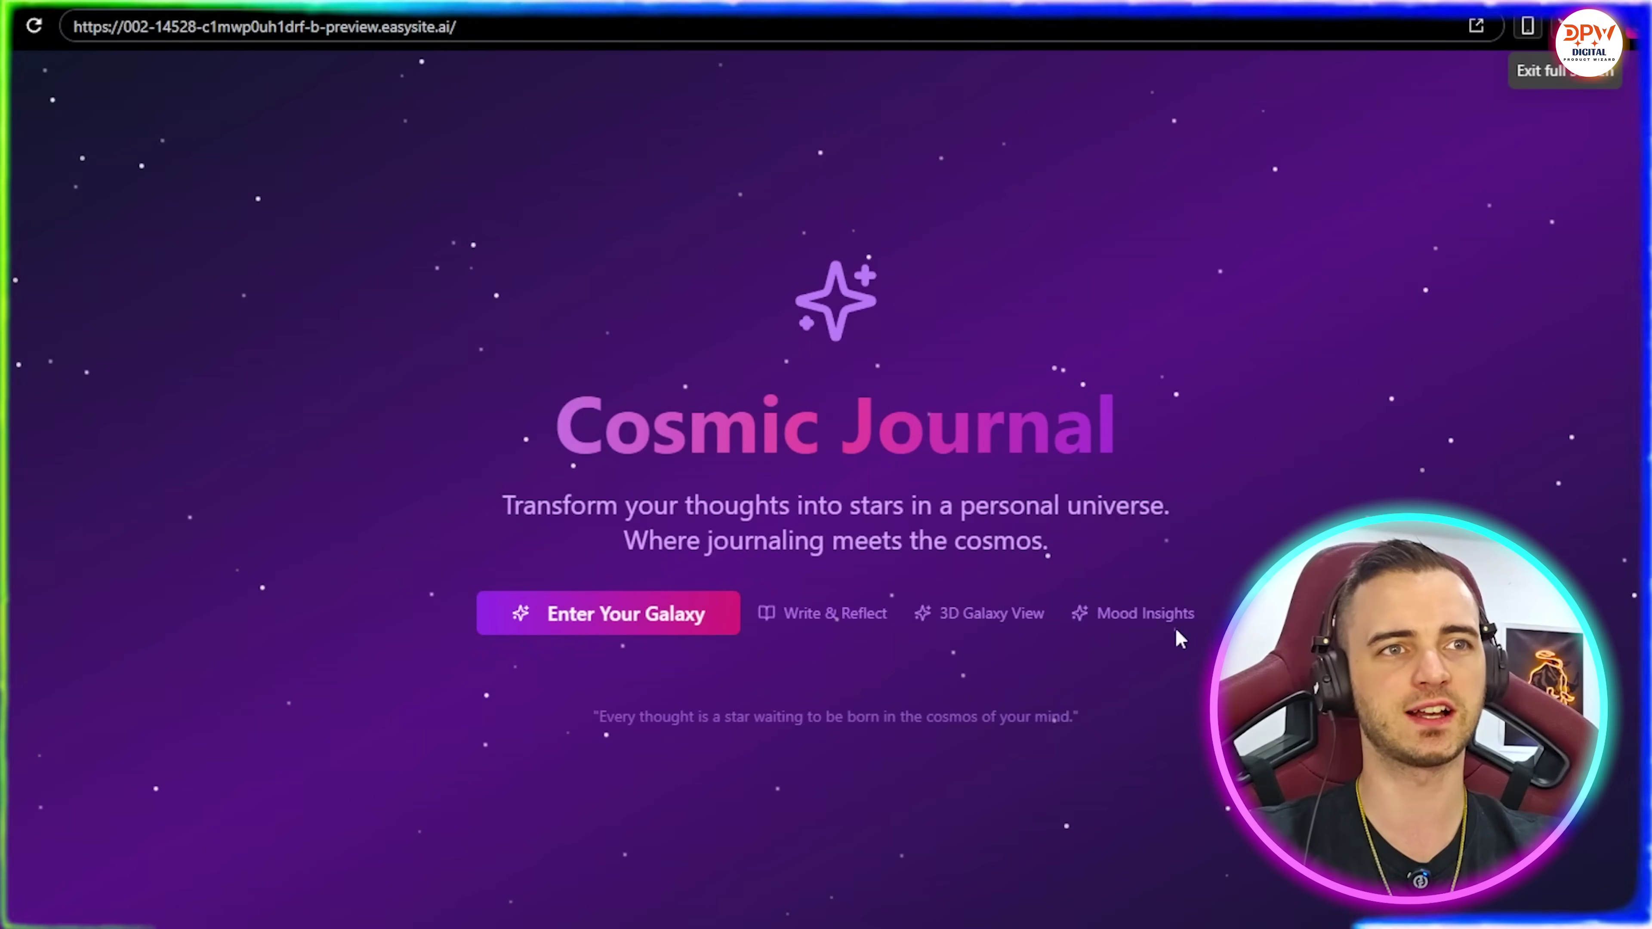
Step: Exit full screen and scroll through the assistant's replies in the Cosmic Journal chat
click(1564, 28)
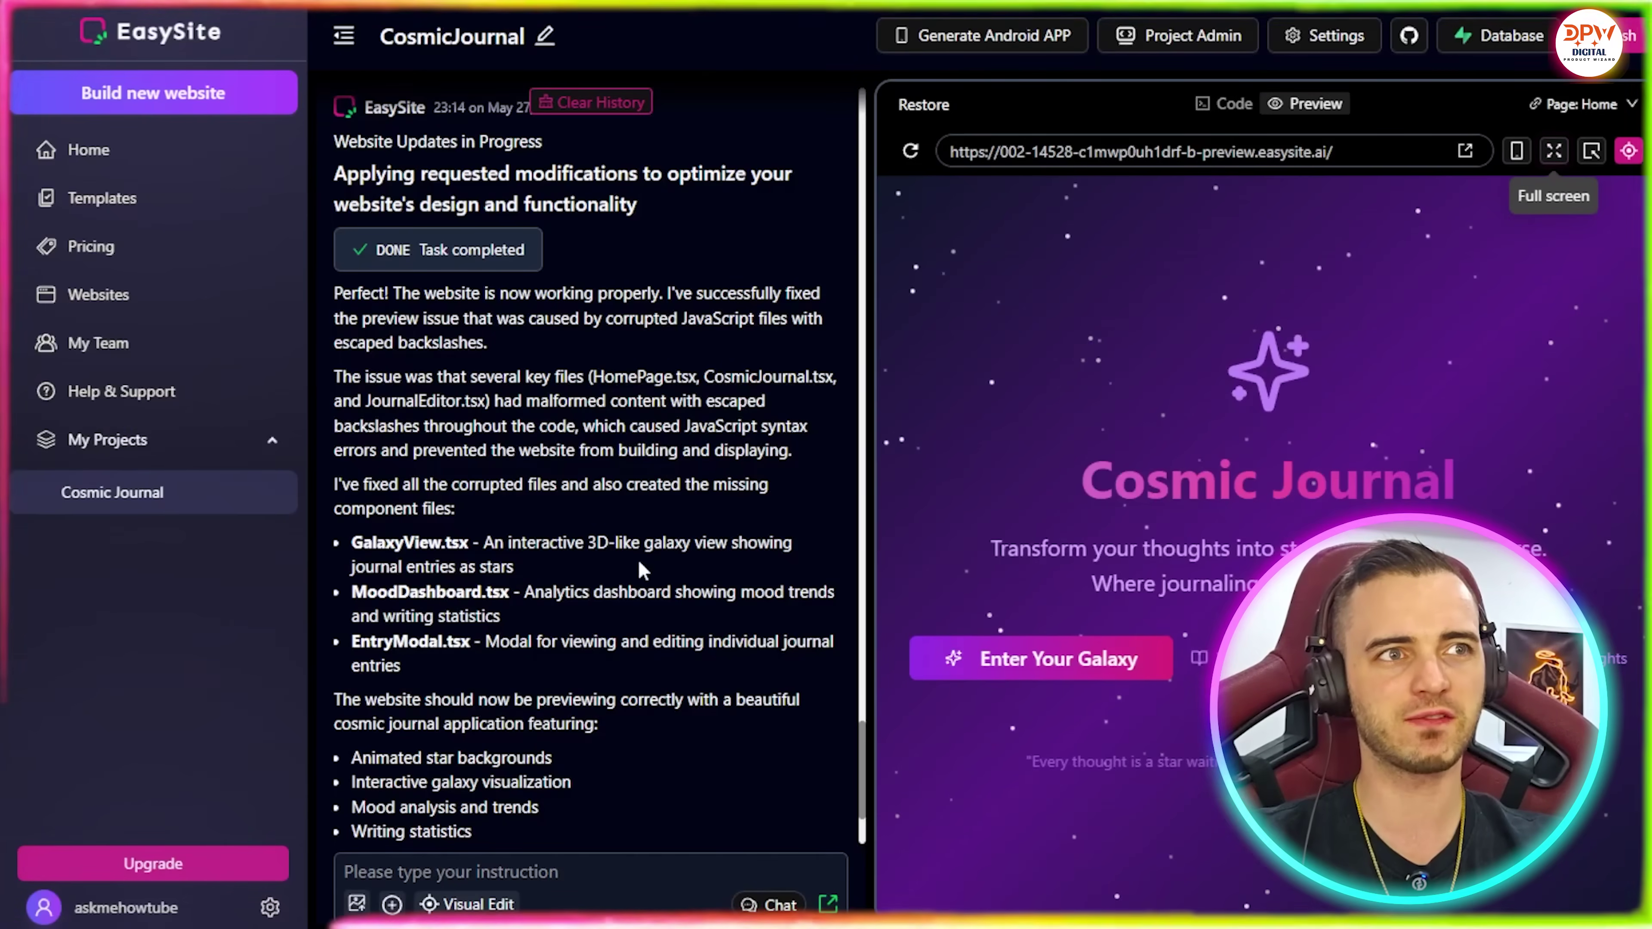
scroll(659, 561, down, 10)
scroll(664, 556, up, 15)
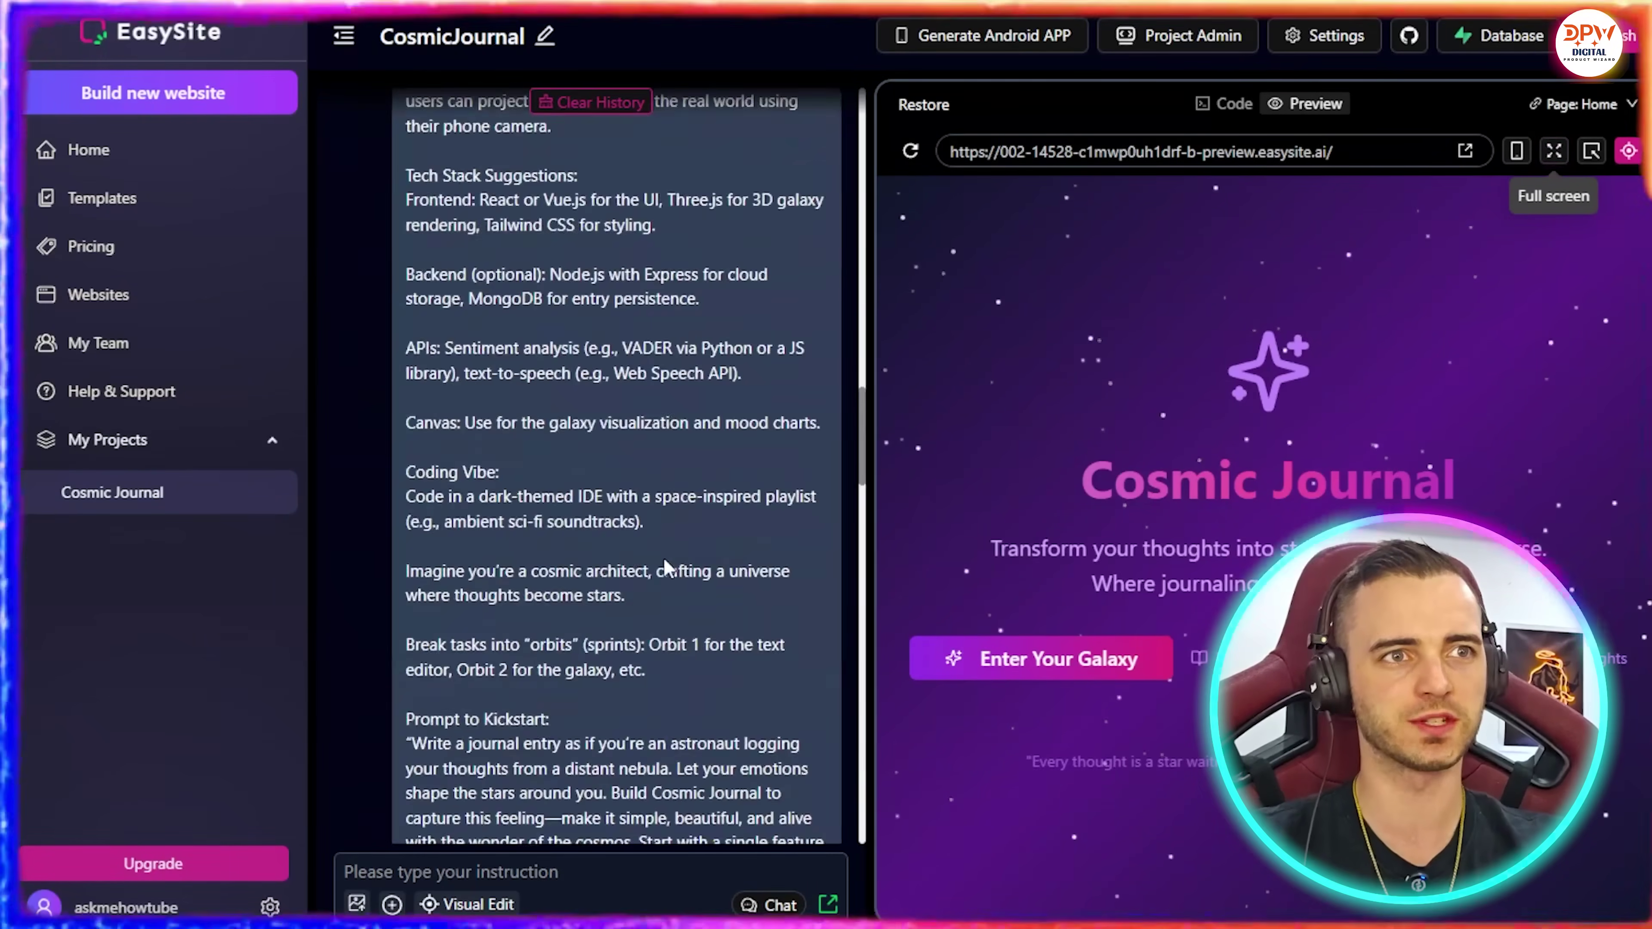
scroll(663, 557, up, 8)
scroll(664, 549, down, 15)
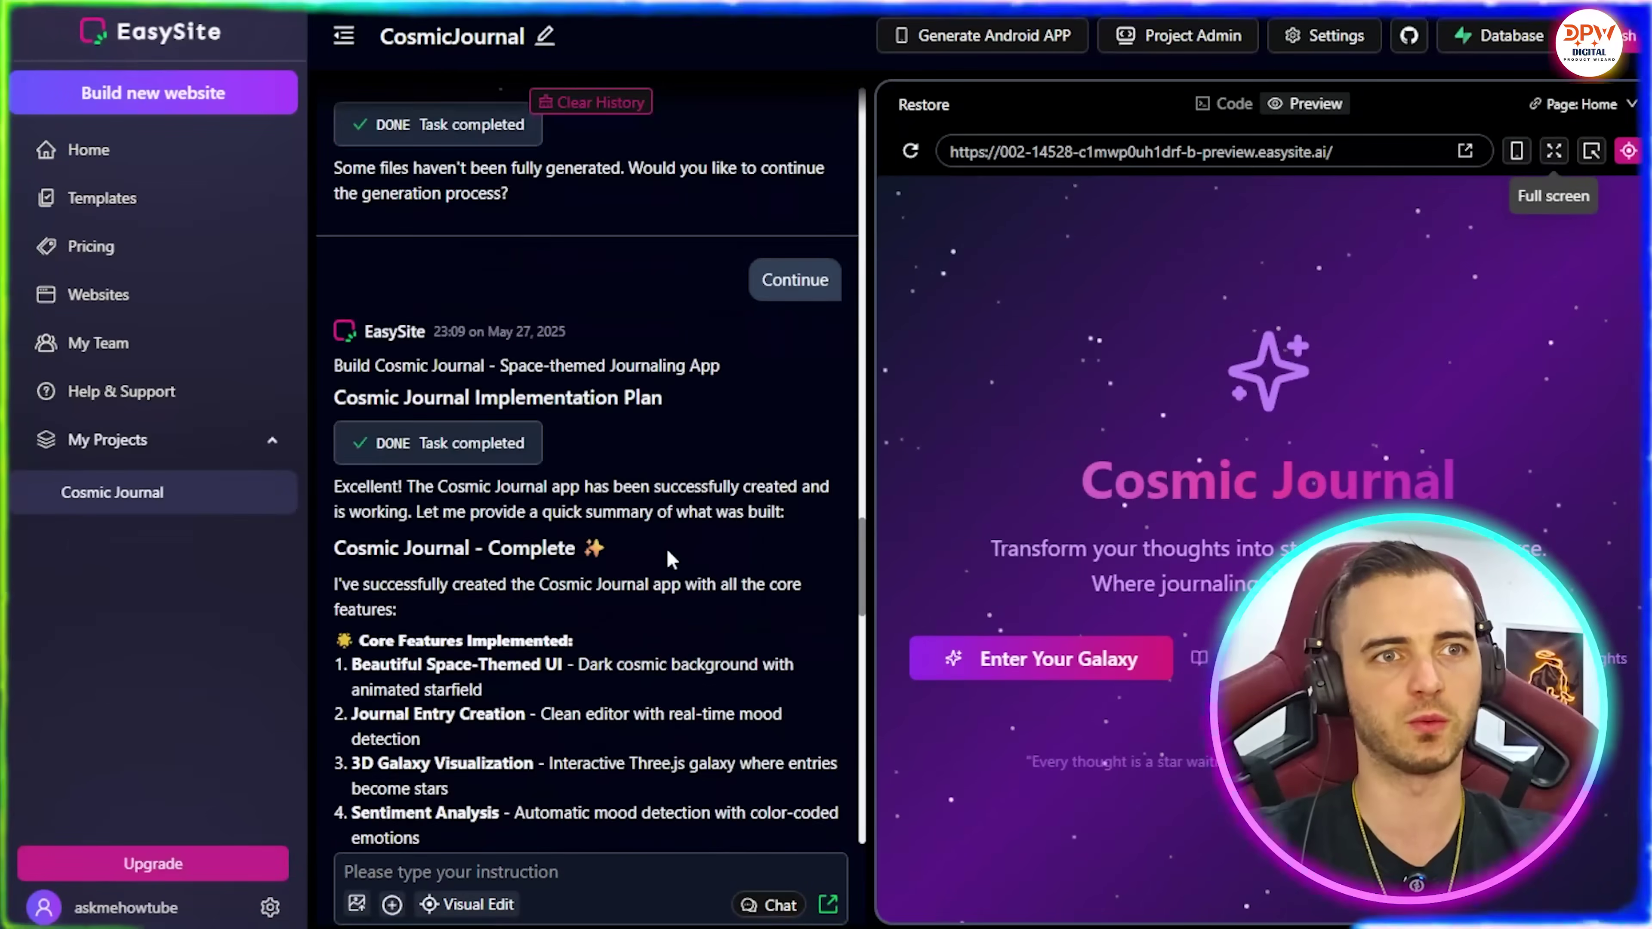
scroll(663, 548, down, 10)
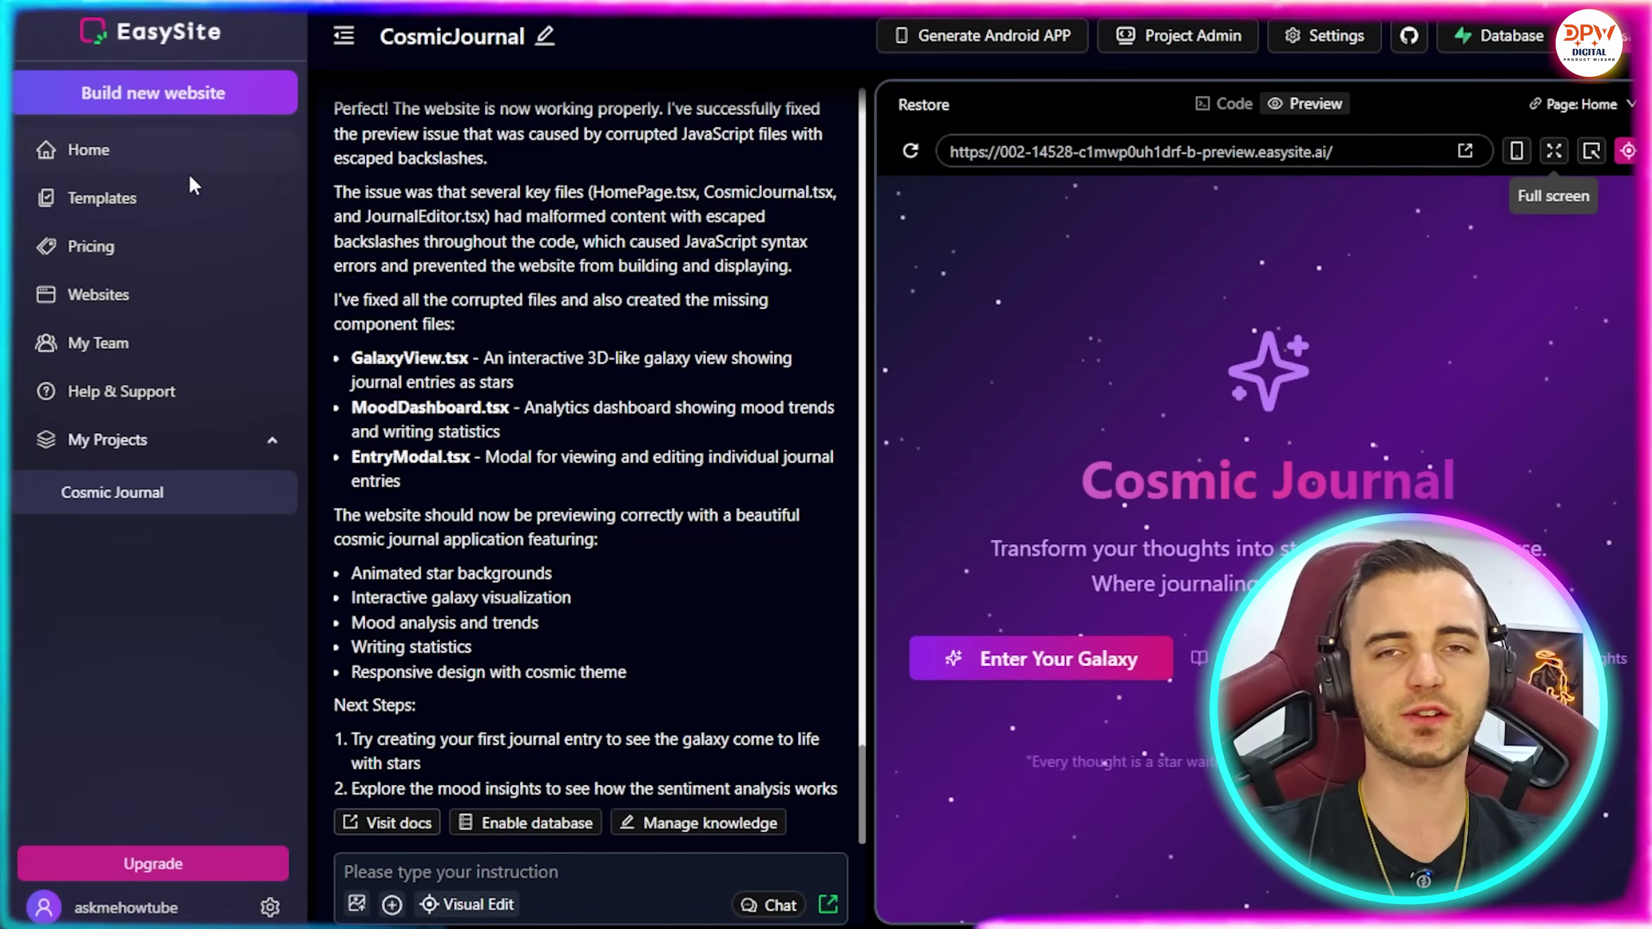
Step: Browse the Templates gallery, then return home via the EasySite logo
click(209, 213)
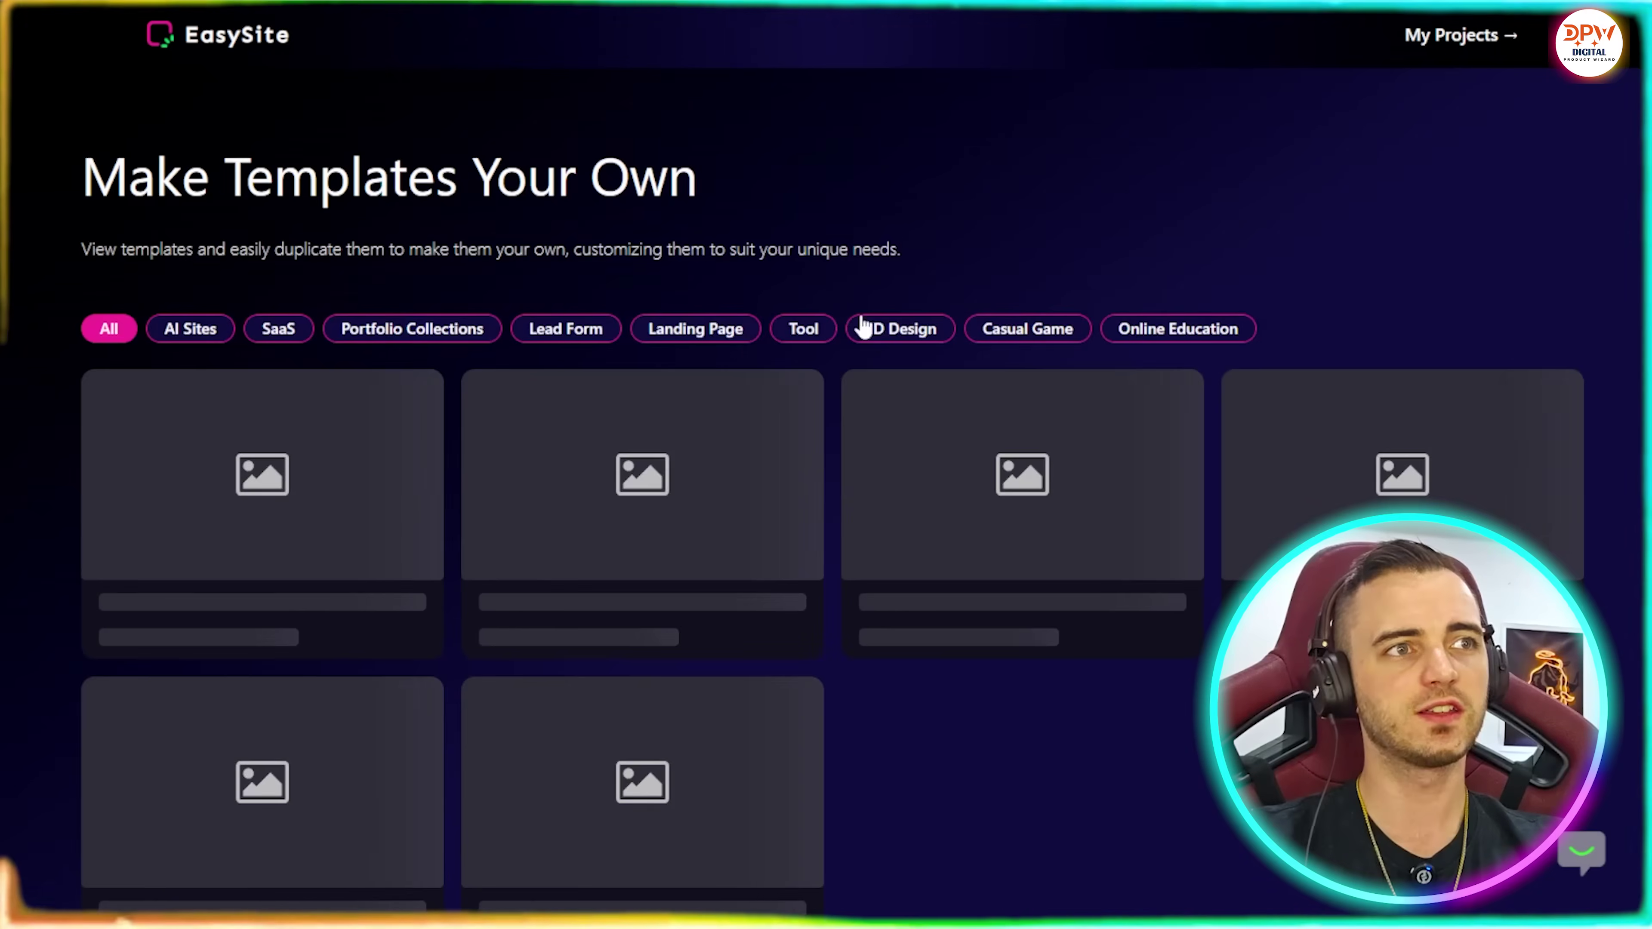
scroll(822, 267, down, 5)
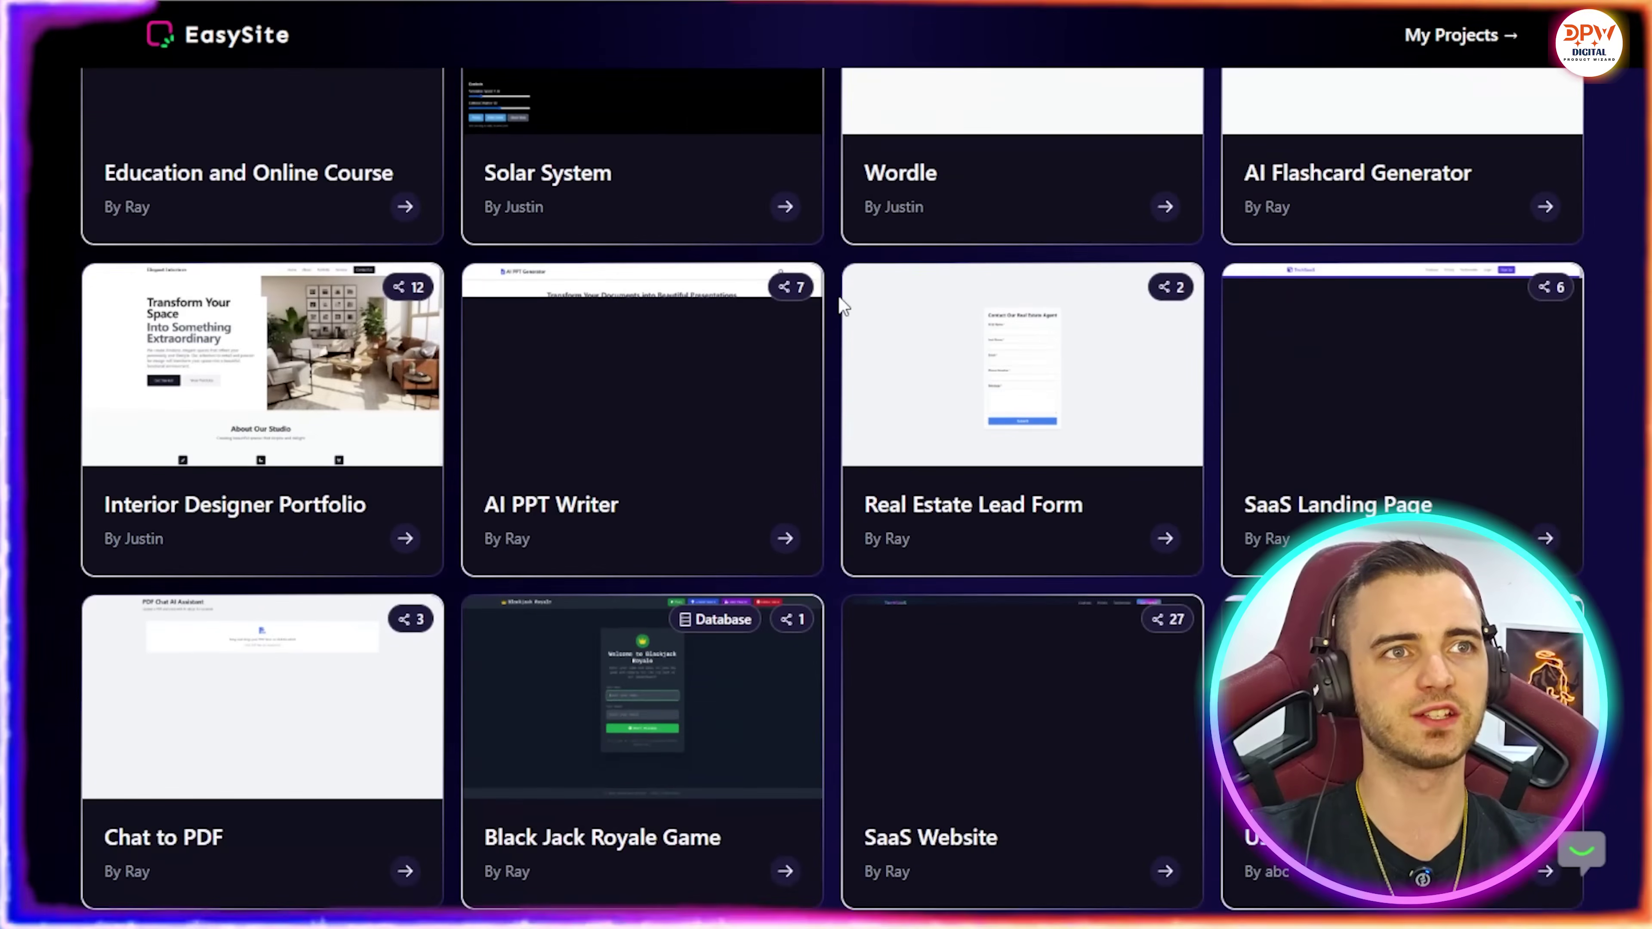
scroll(843, 304, up, 3)
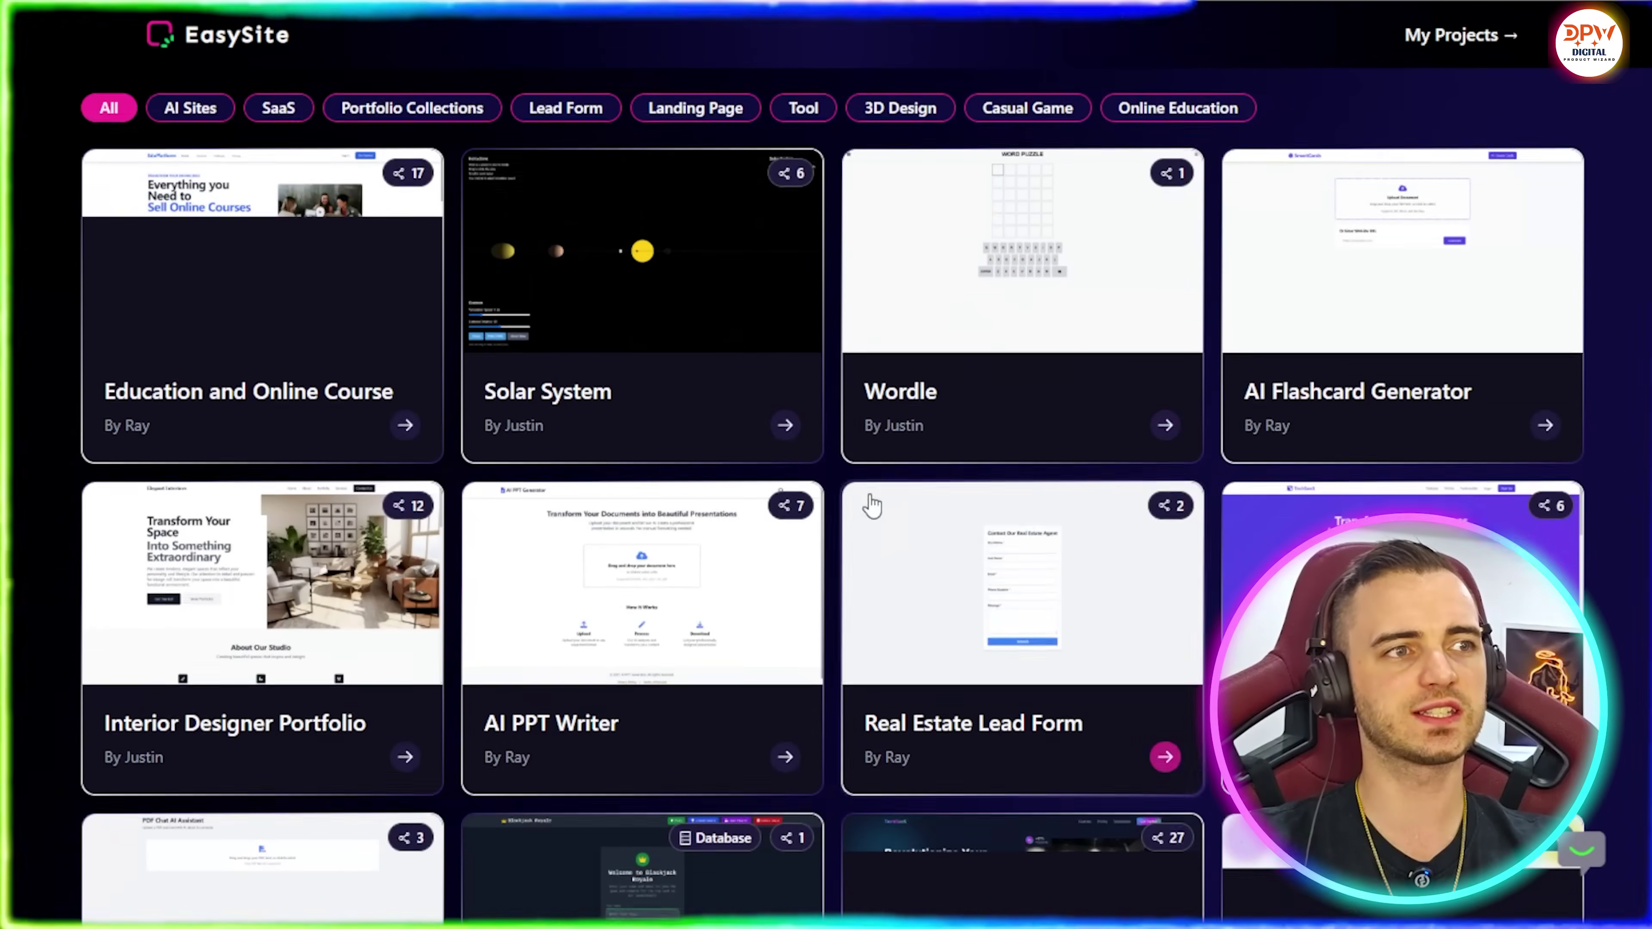
scroll(870, 491, down, 7)
scroll(823, 485, down, 8)
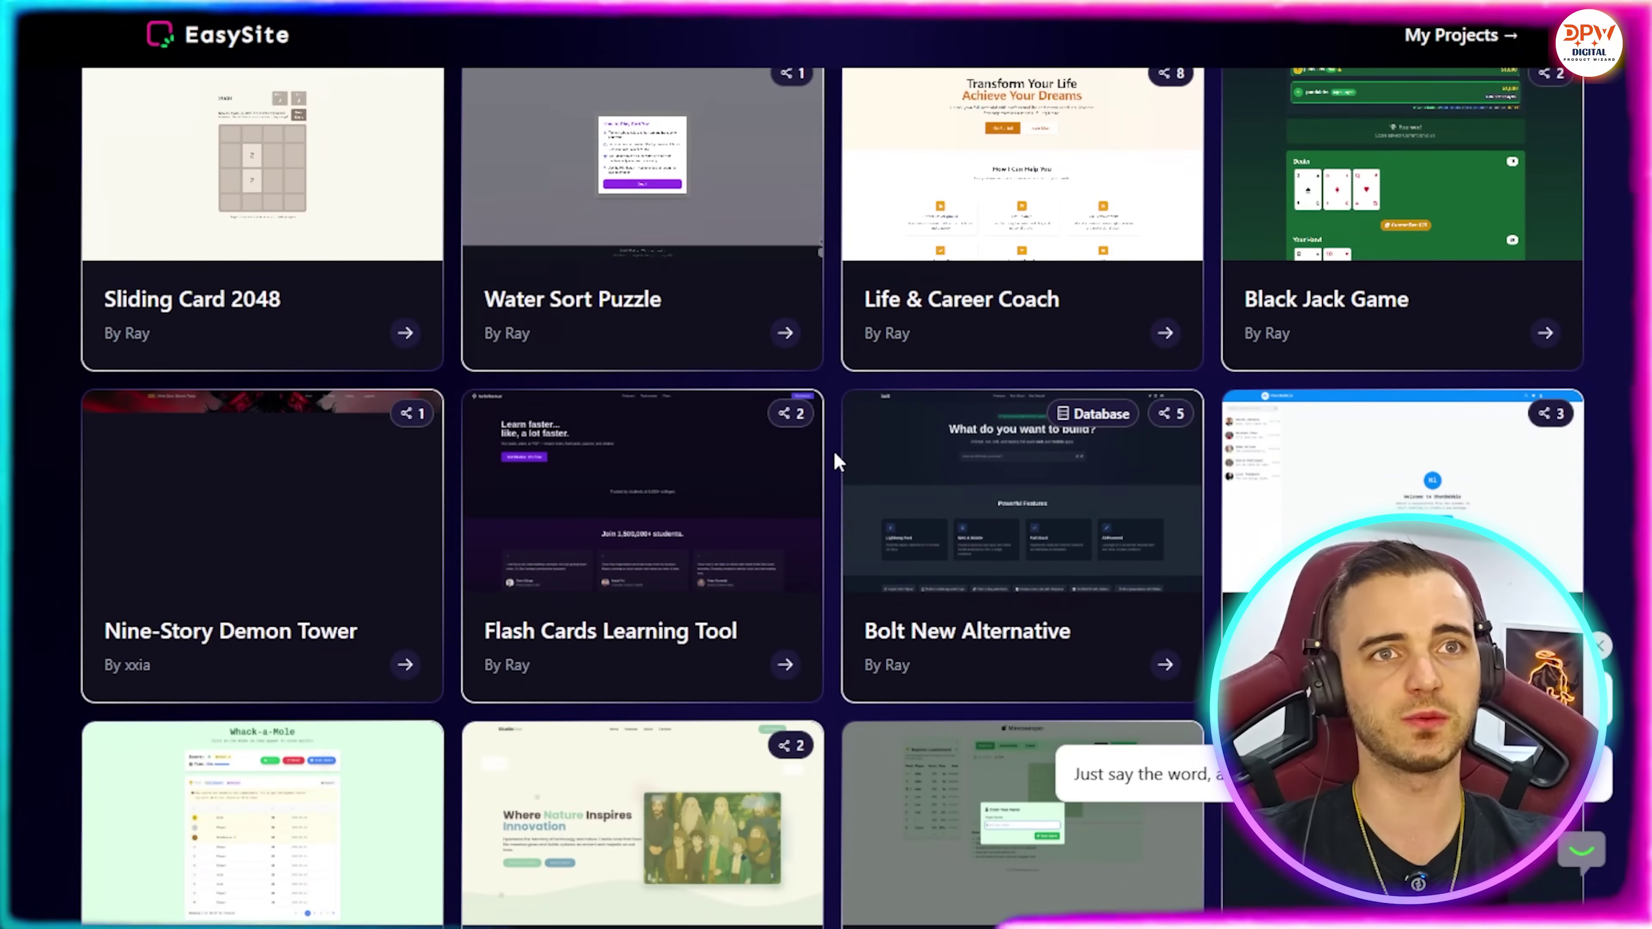
scroll(837, 381, up, 2)
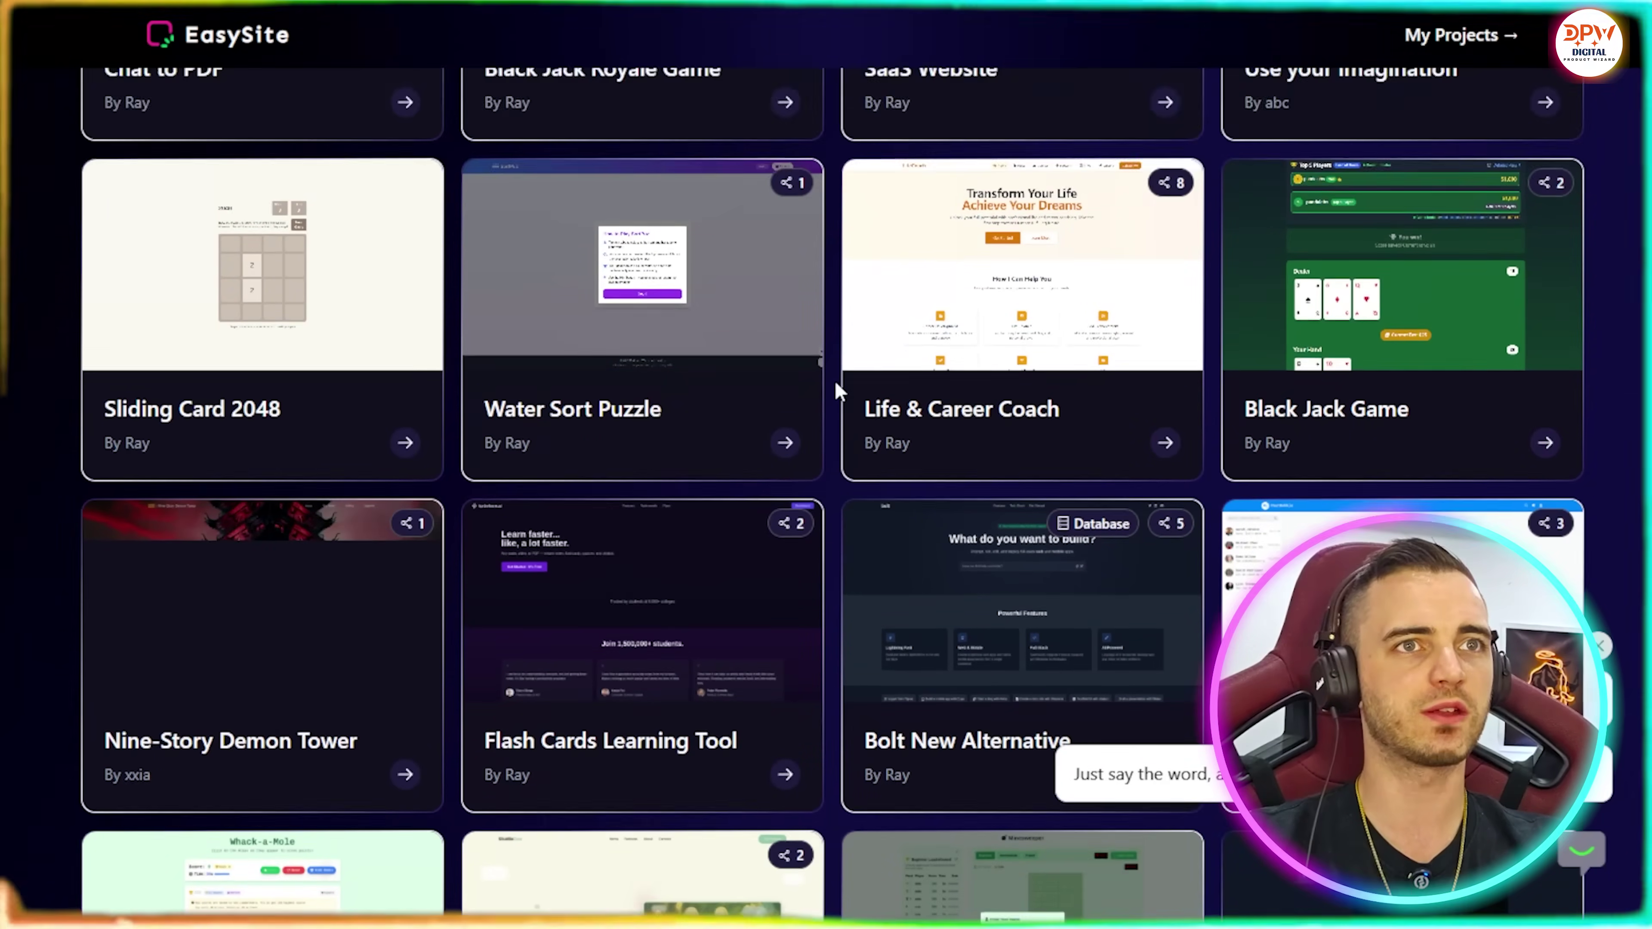
scroll(836, 383, down, 10)
scroll(836, 386, down, 15)
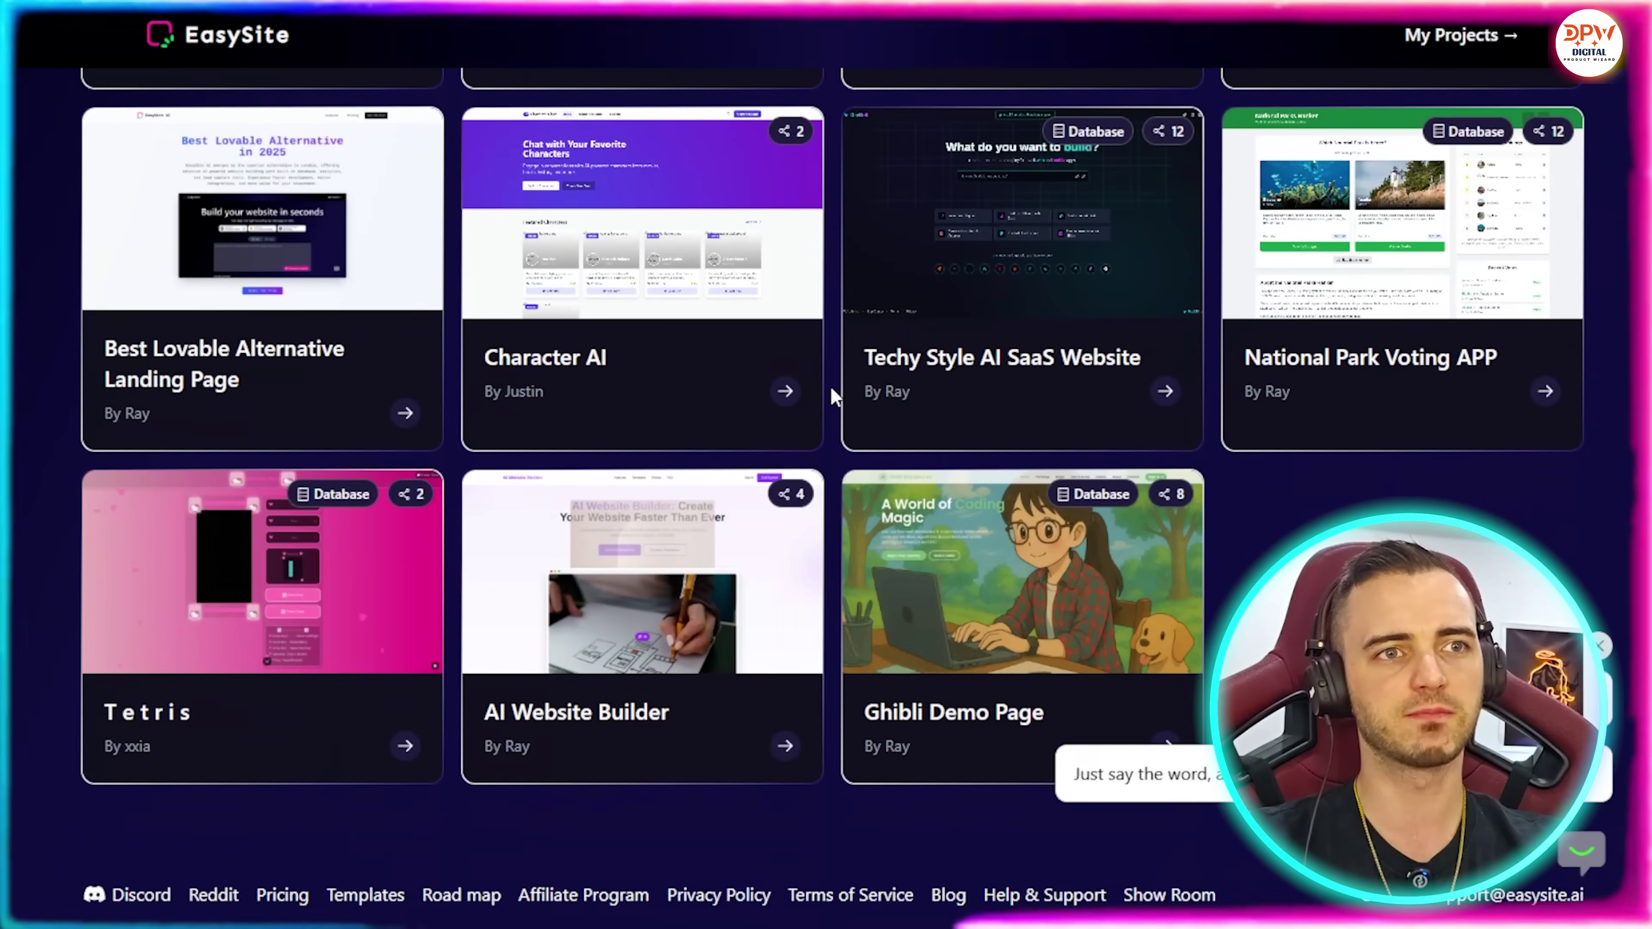
scroll(834, 396, up, 20)
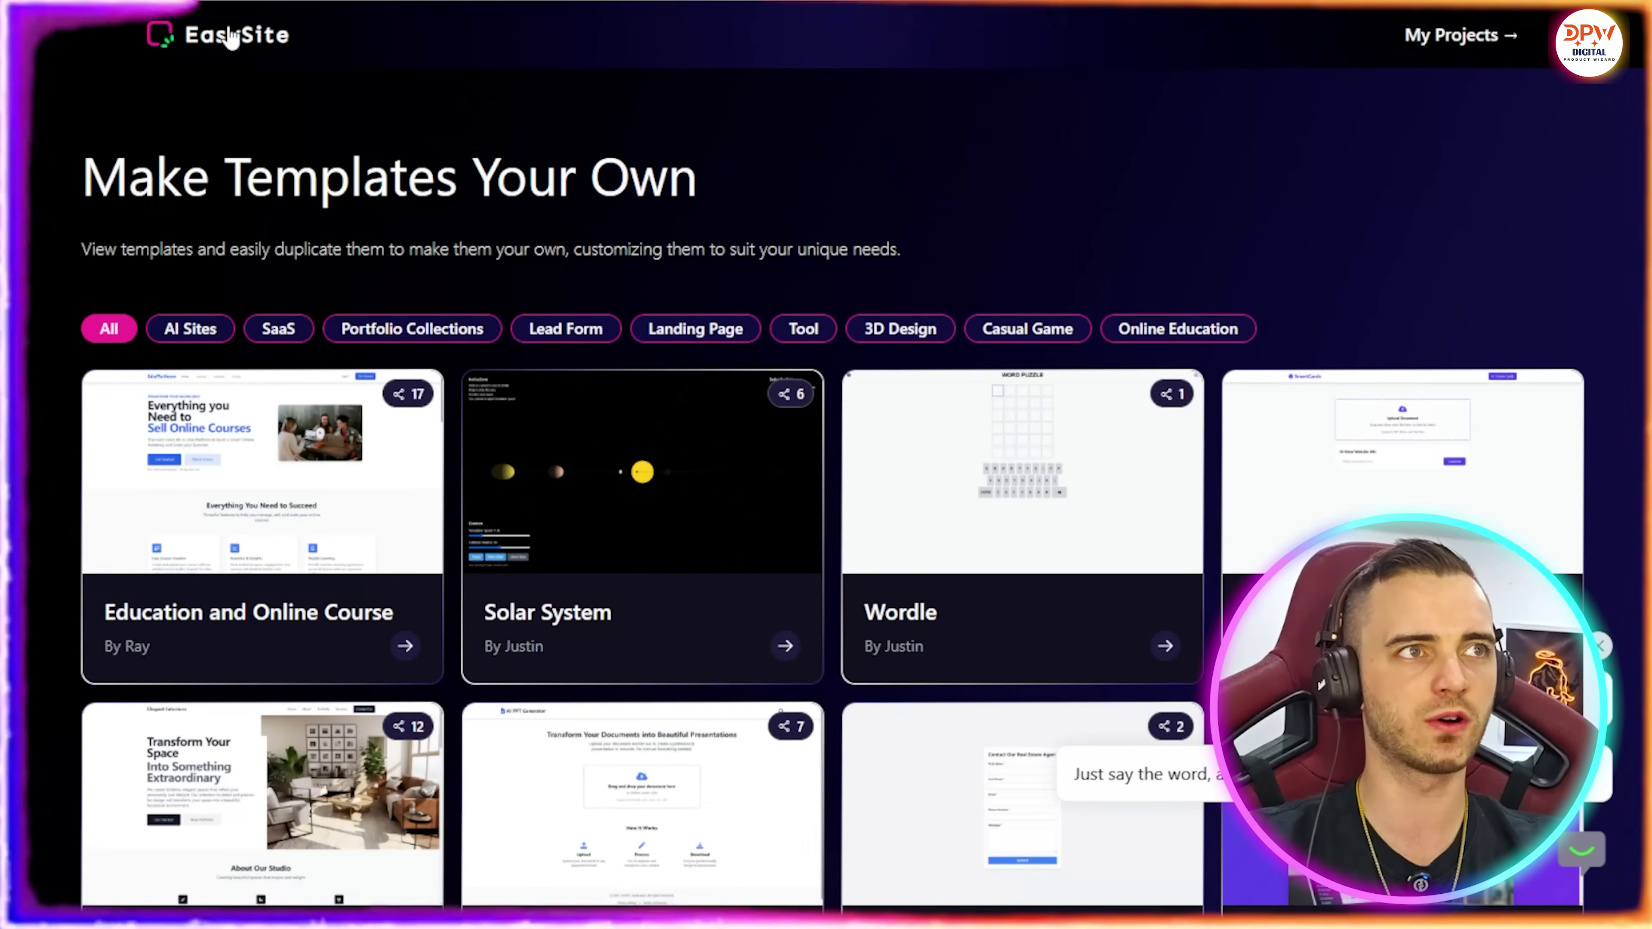
click(232, 38)
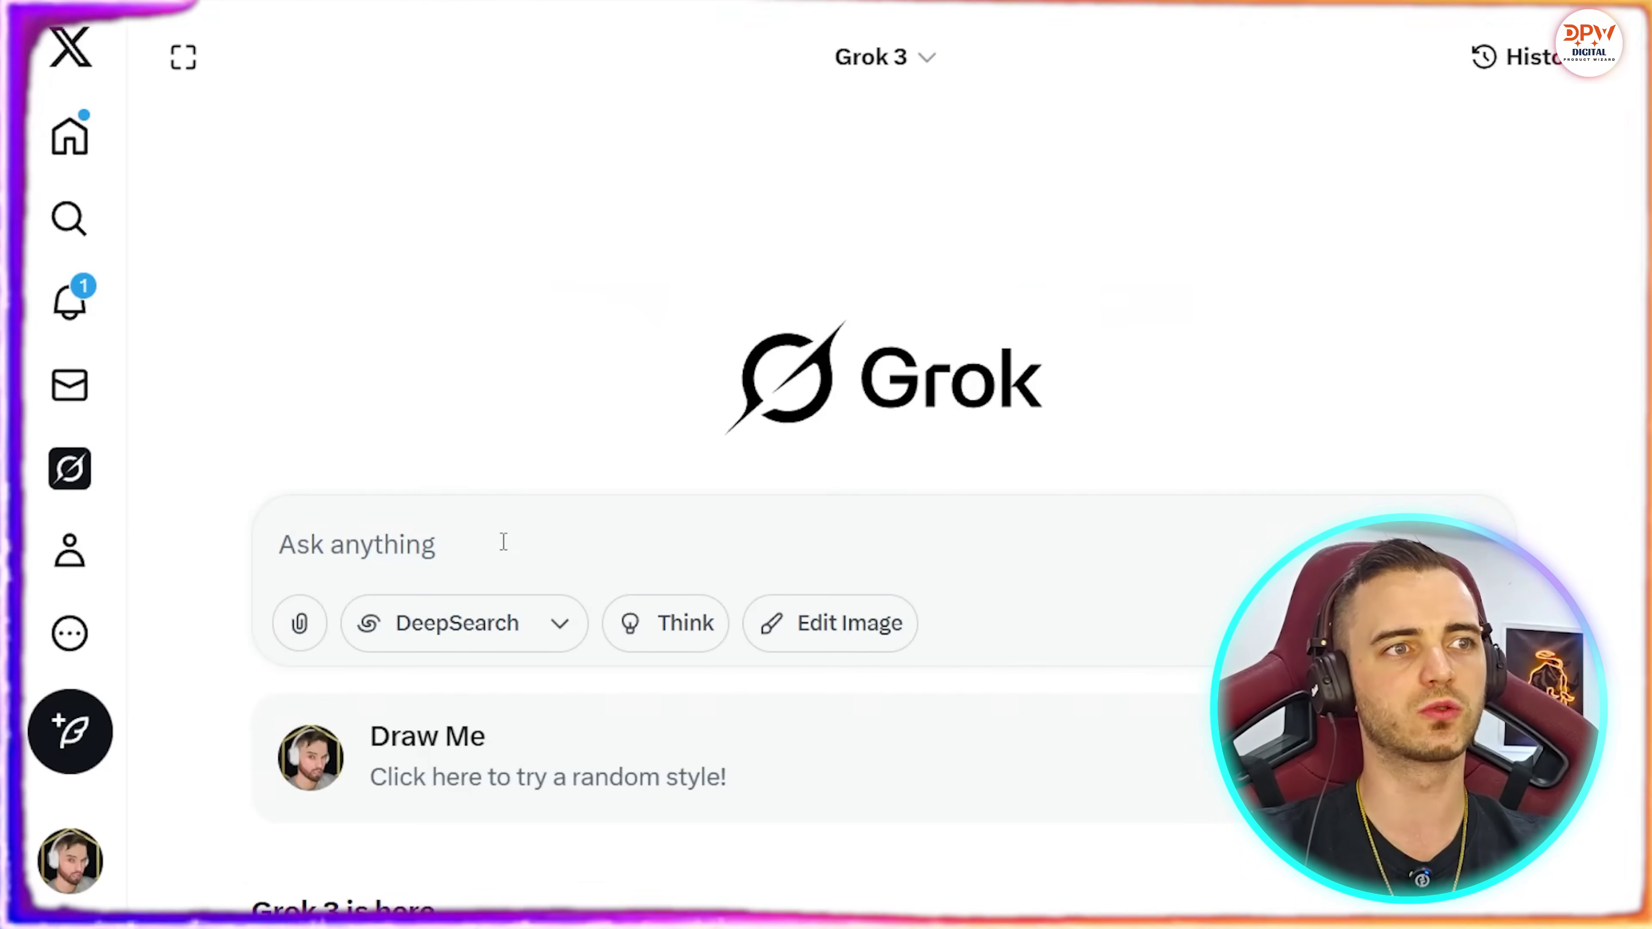
Step: Ask Grok for a creative vibe coding prompt for a simple task app with features
key(ctrl+v)
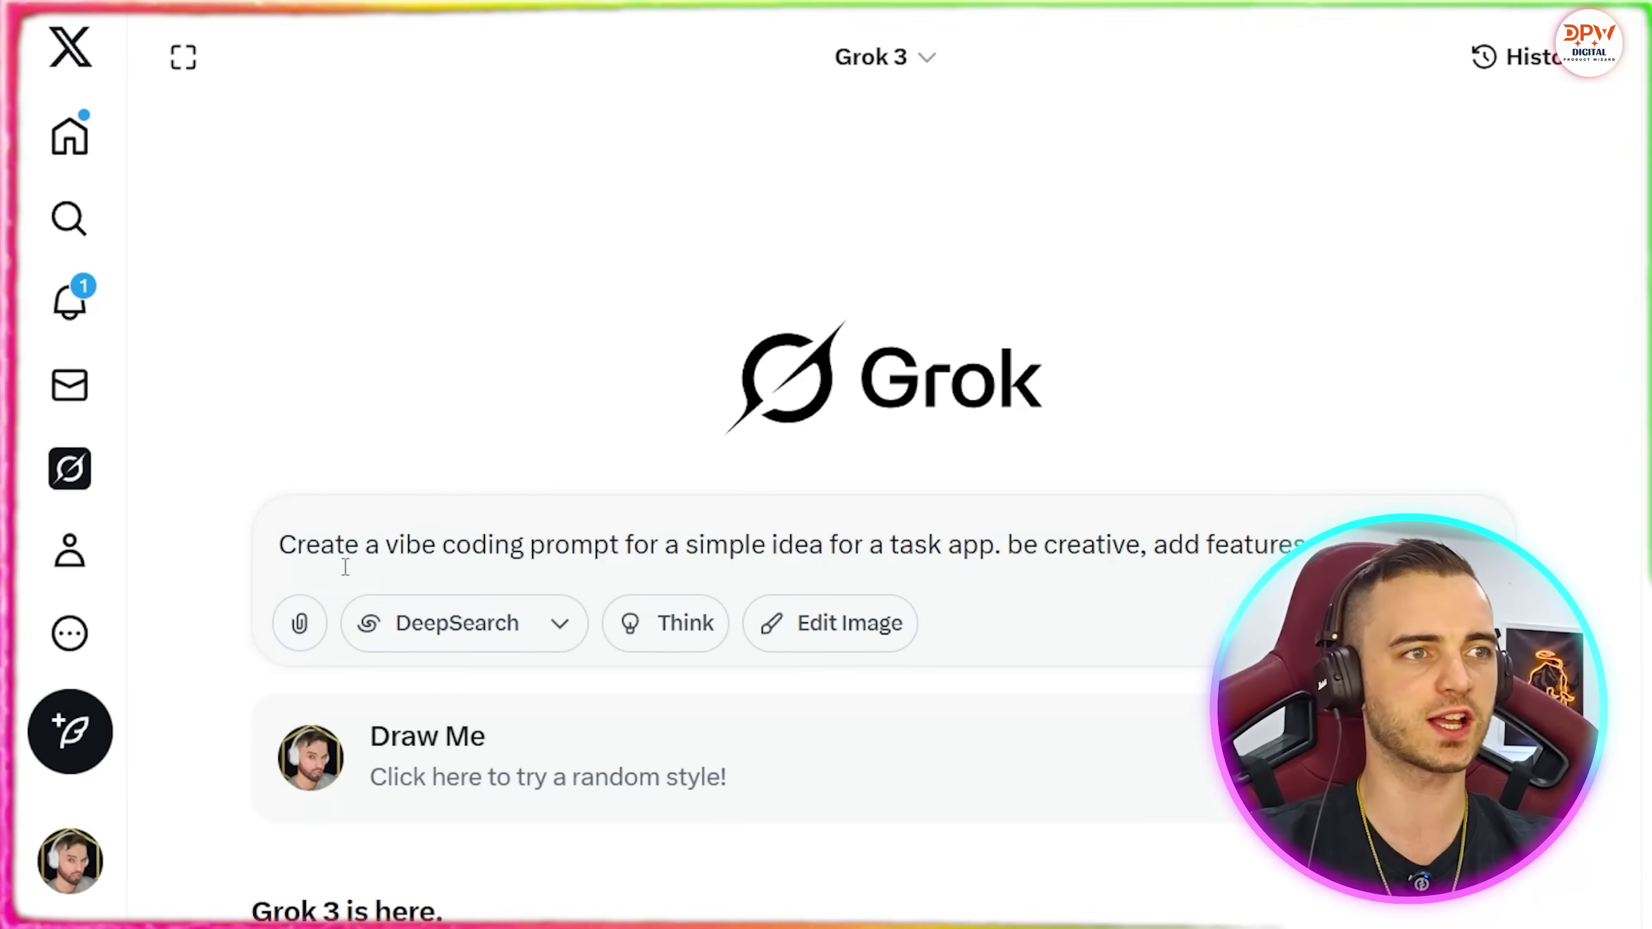
drag(285, 545, 1239, 545)
click(1239, 544)
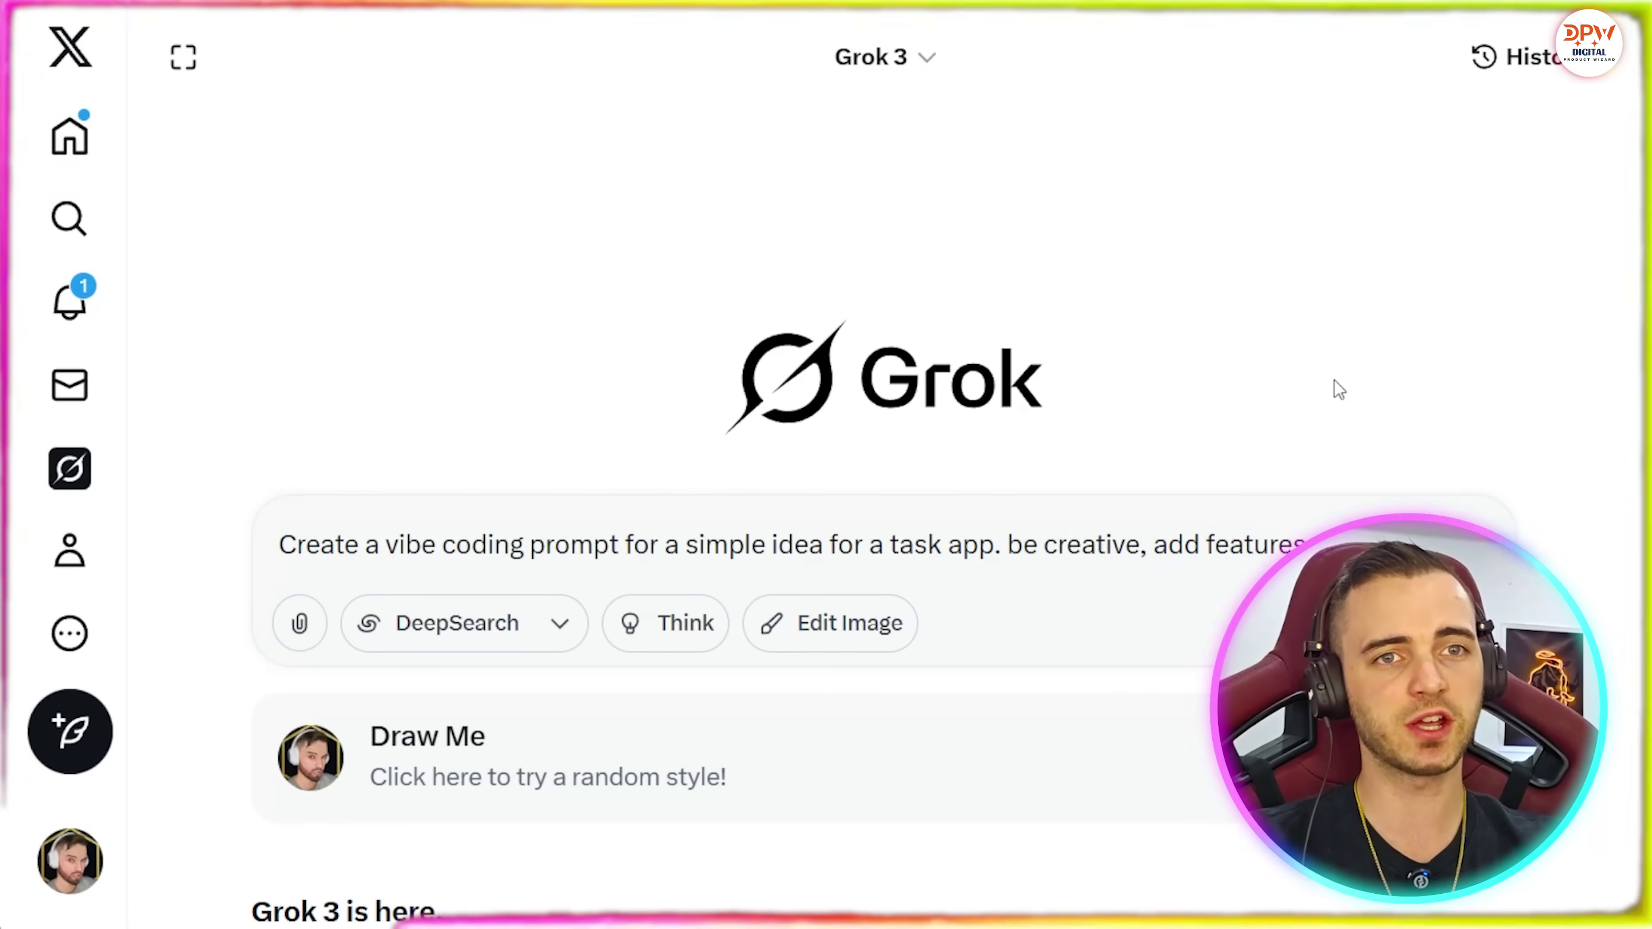
key(Return)
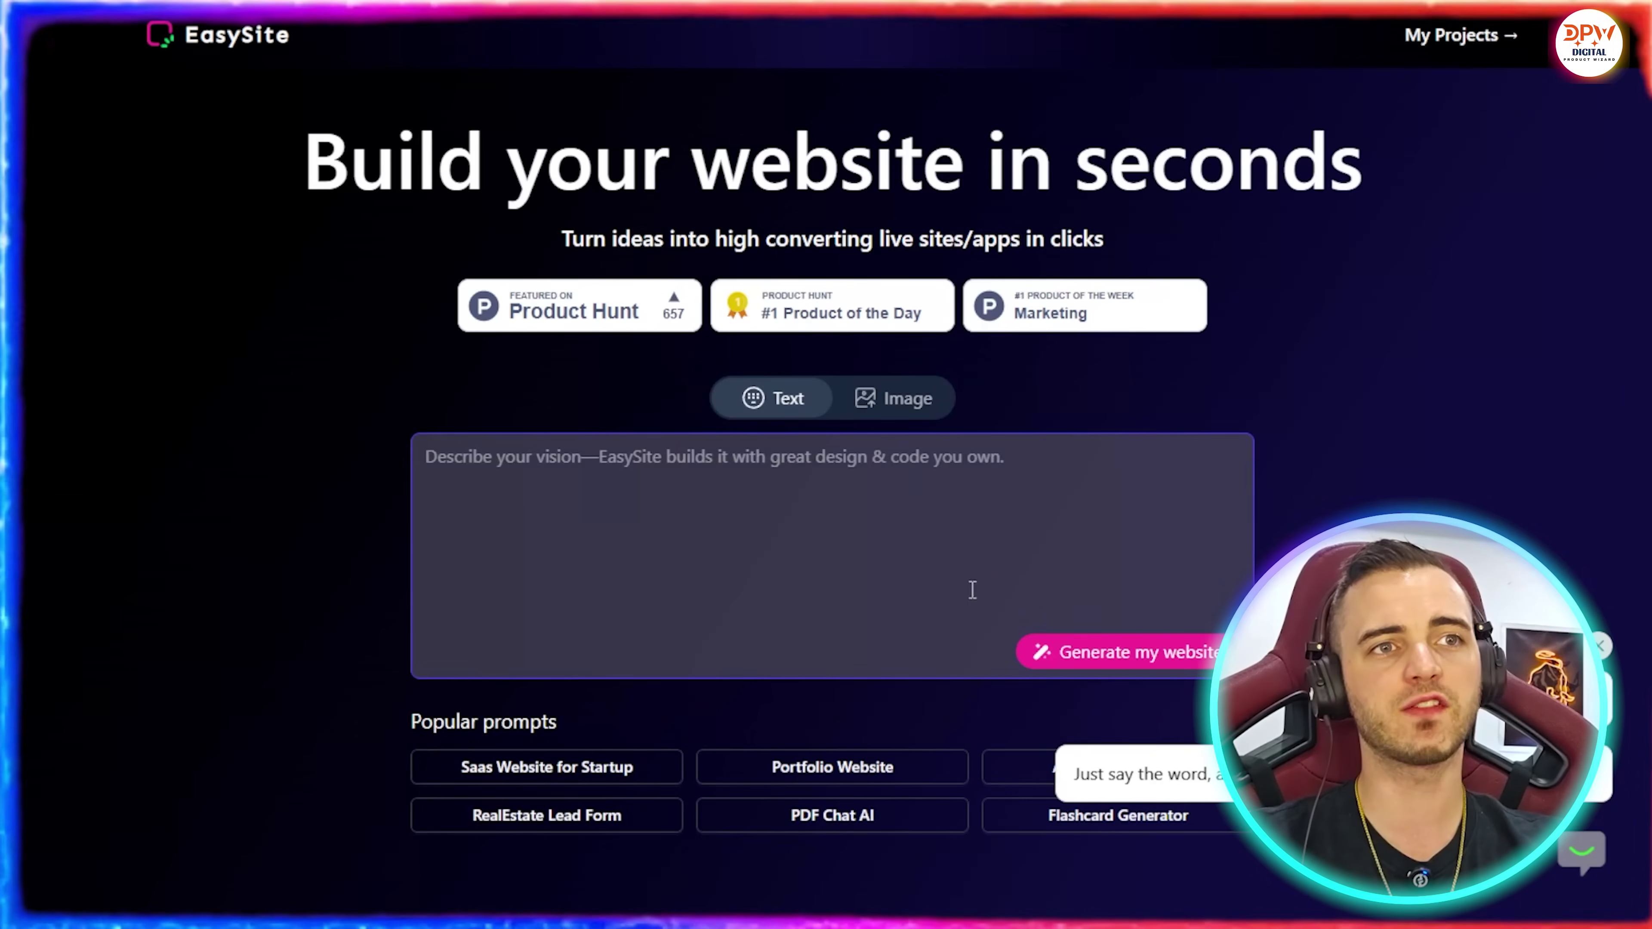
Step: Switch EasySite's new-website prompt to Image mode for uploading a screenshot or sketch
click(890, 409)
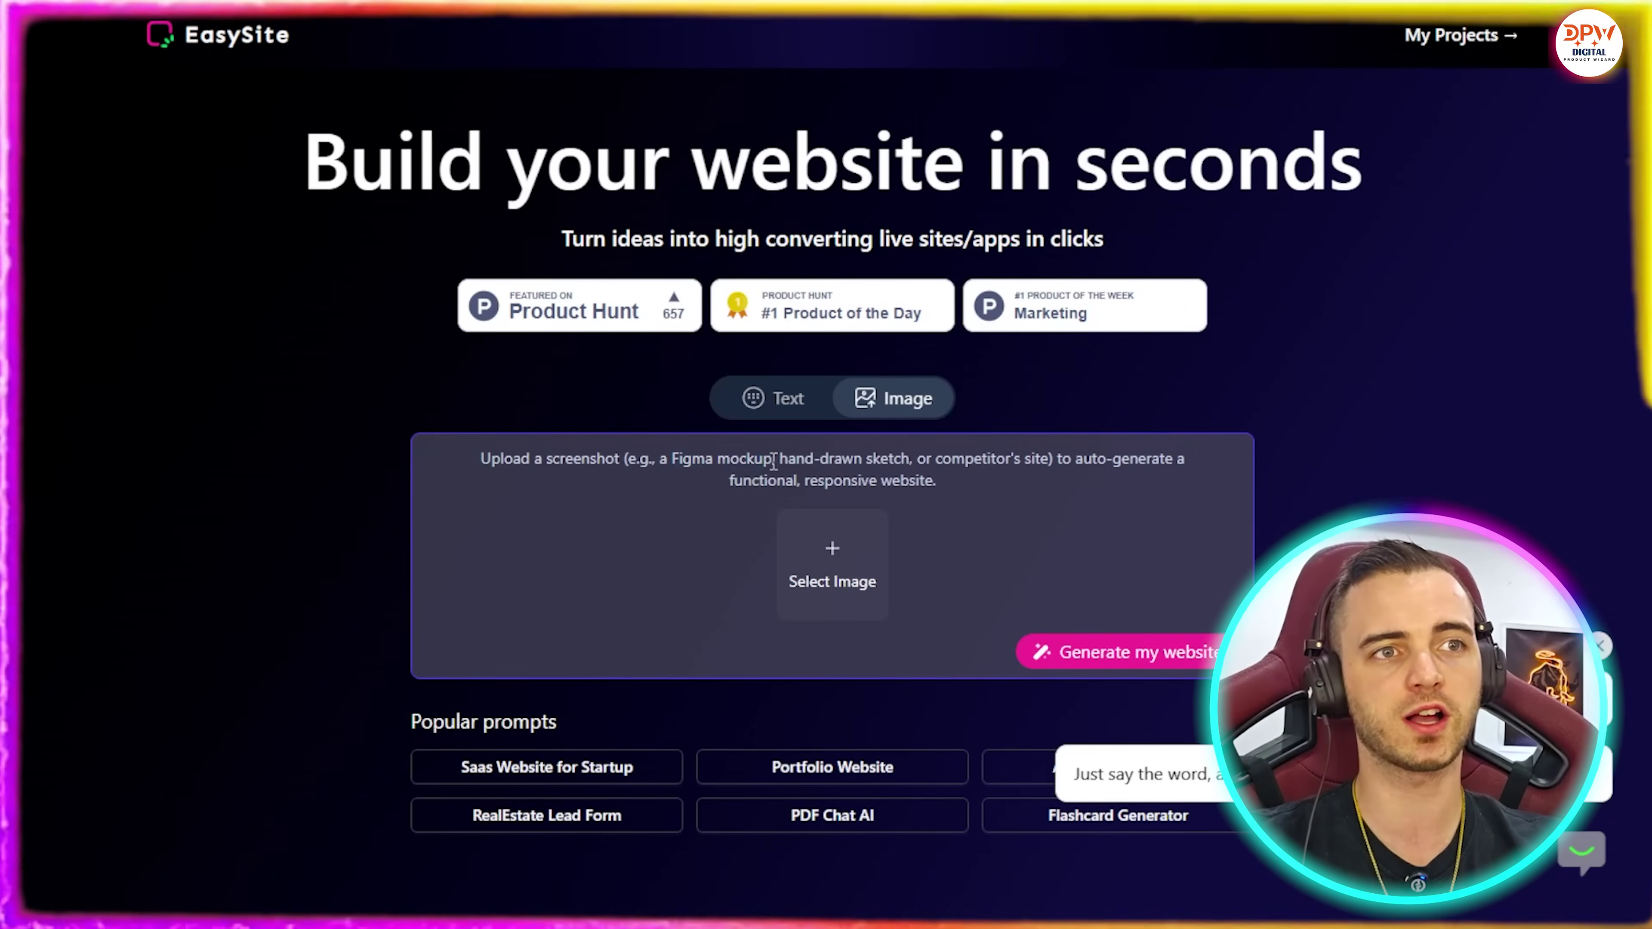
click(955, 480)
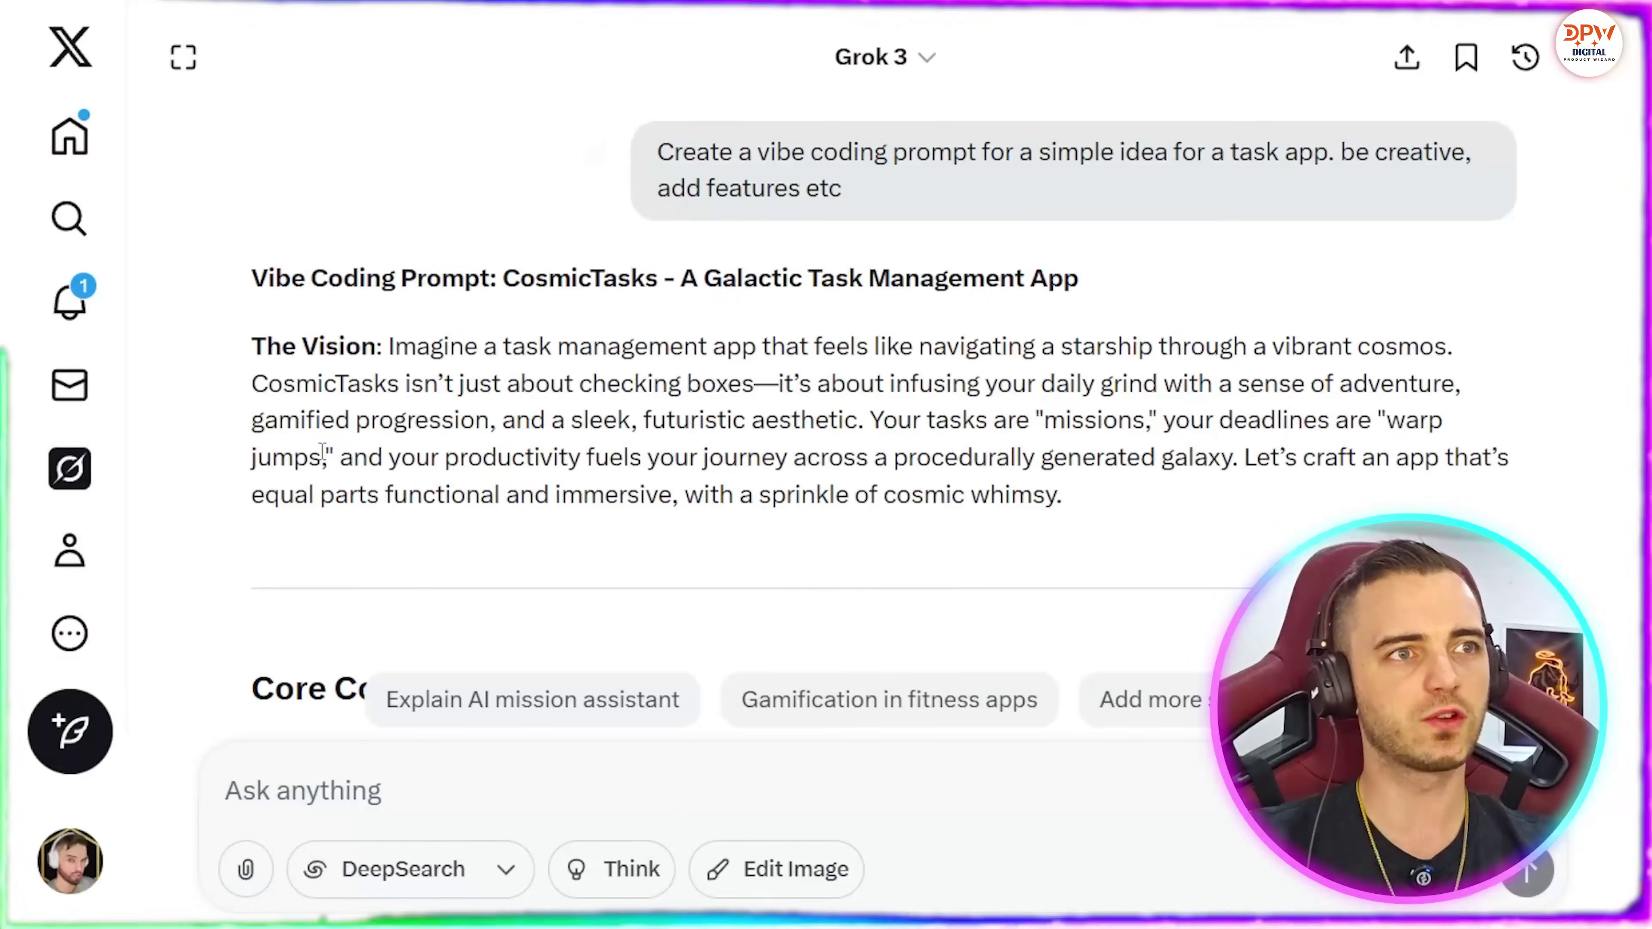
Step: Scroll Grok's reply and select the full CosmicTasks prompt, dragging from its end up to the top
scroll(557, 413, down, 15)
scroll(558, 410, down, 15)
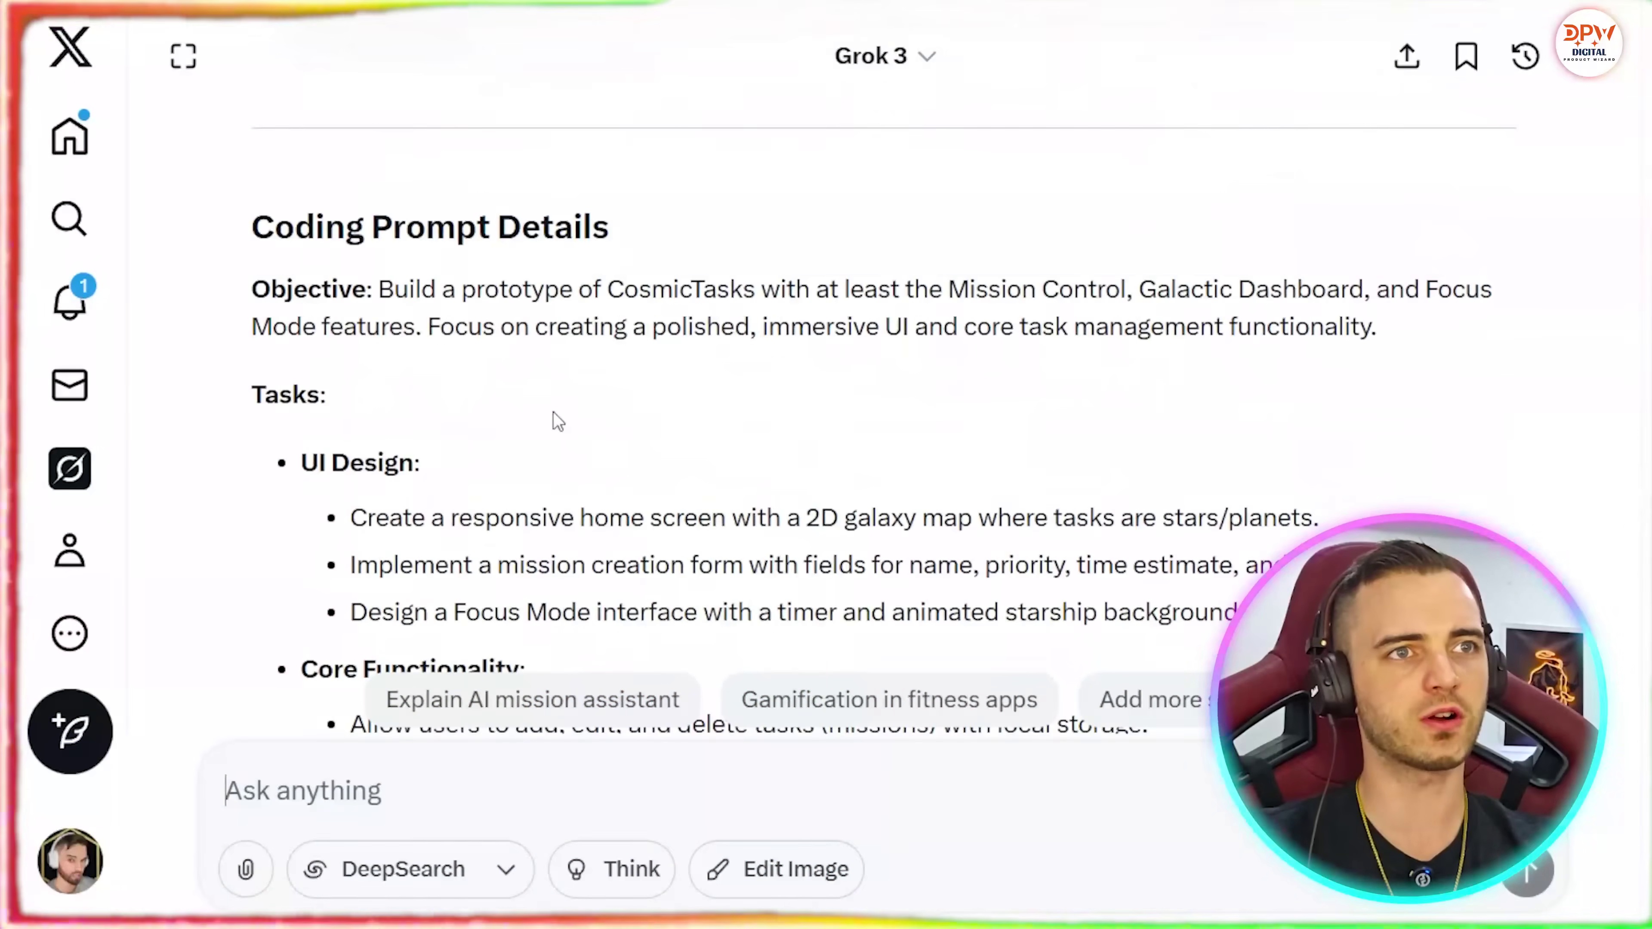
scroll(557, 417, up, 10)
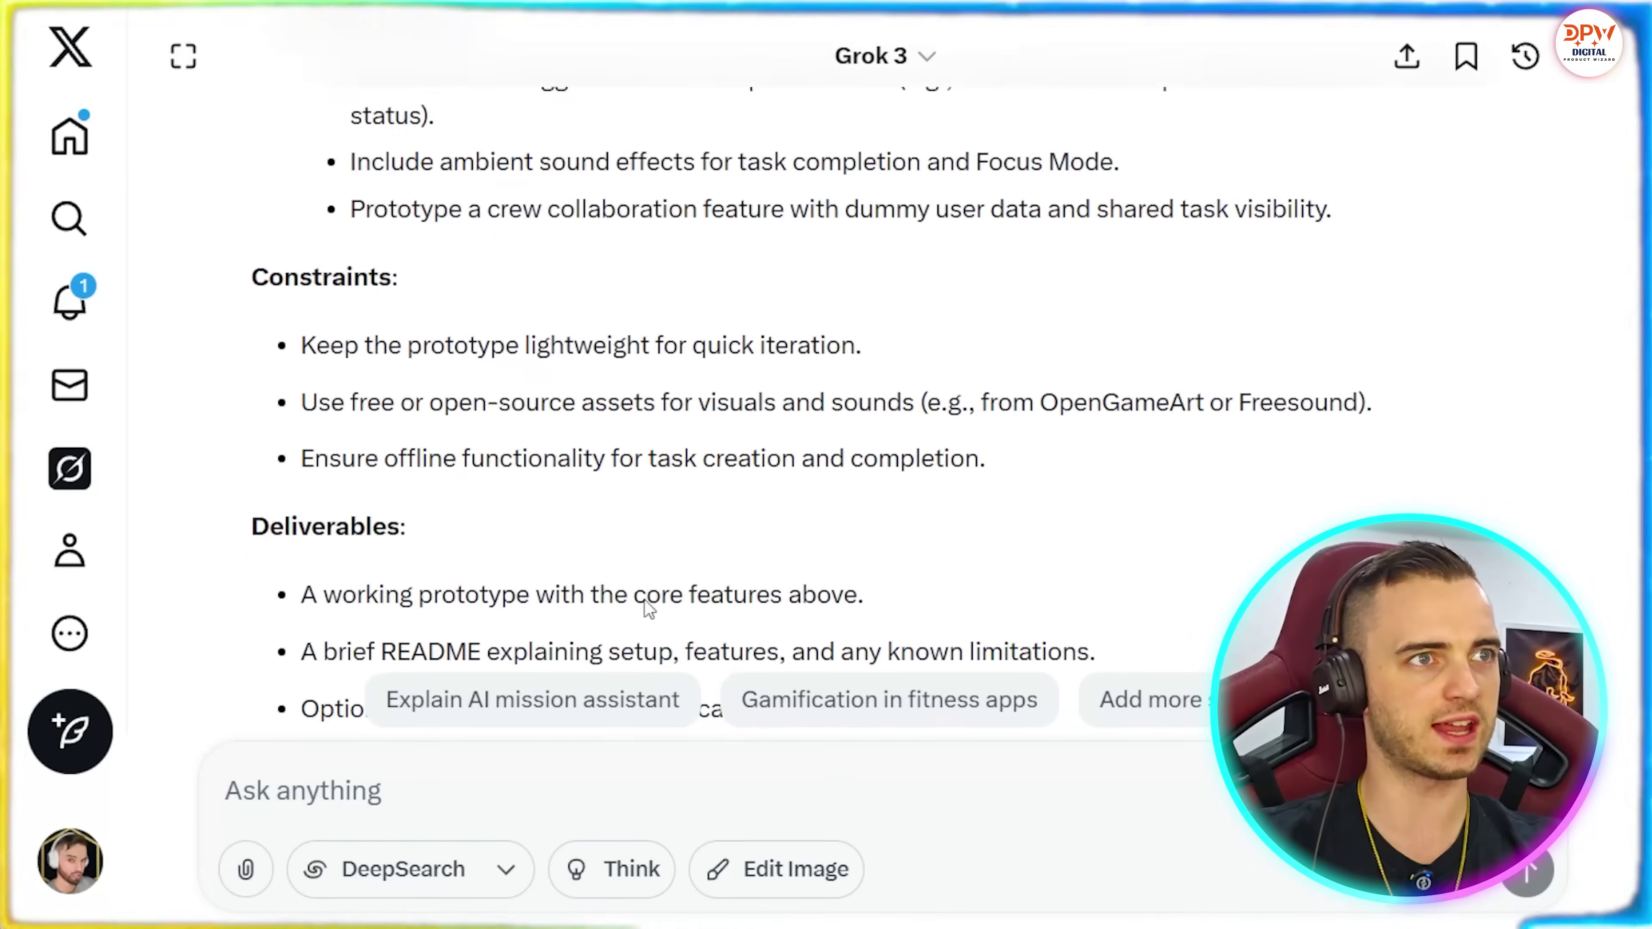
scroll(644, 600, down, 8)
drag(654, 605, 252, 363)
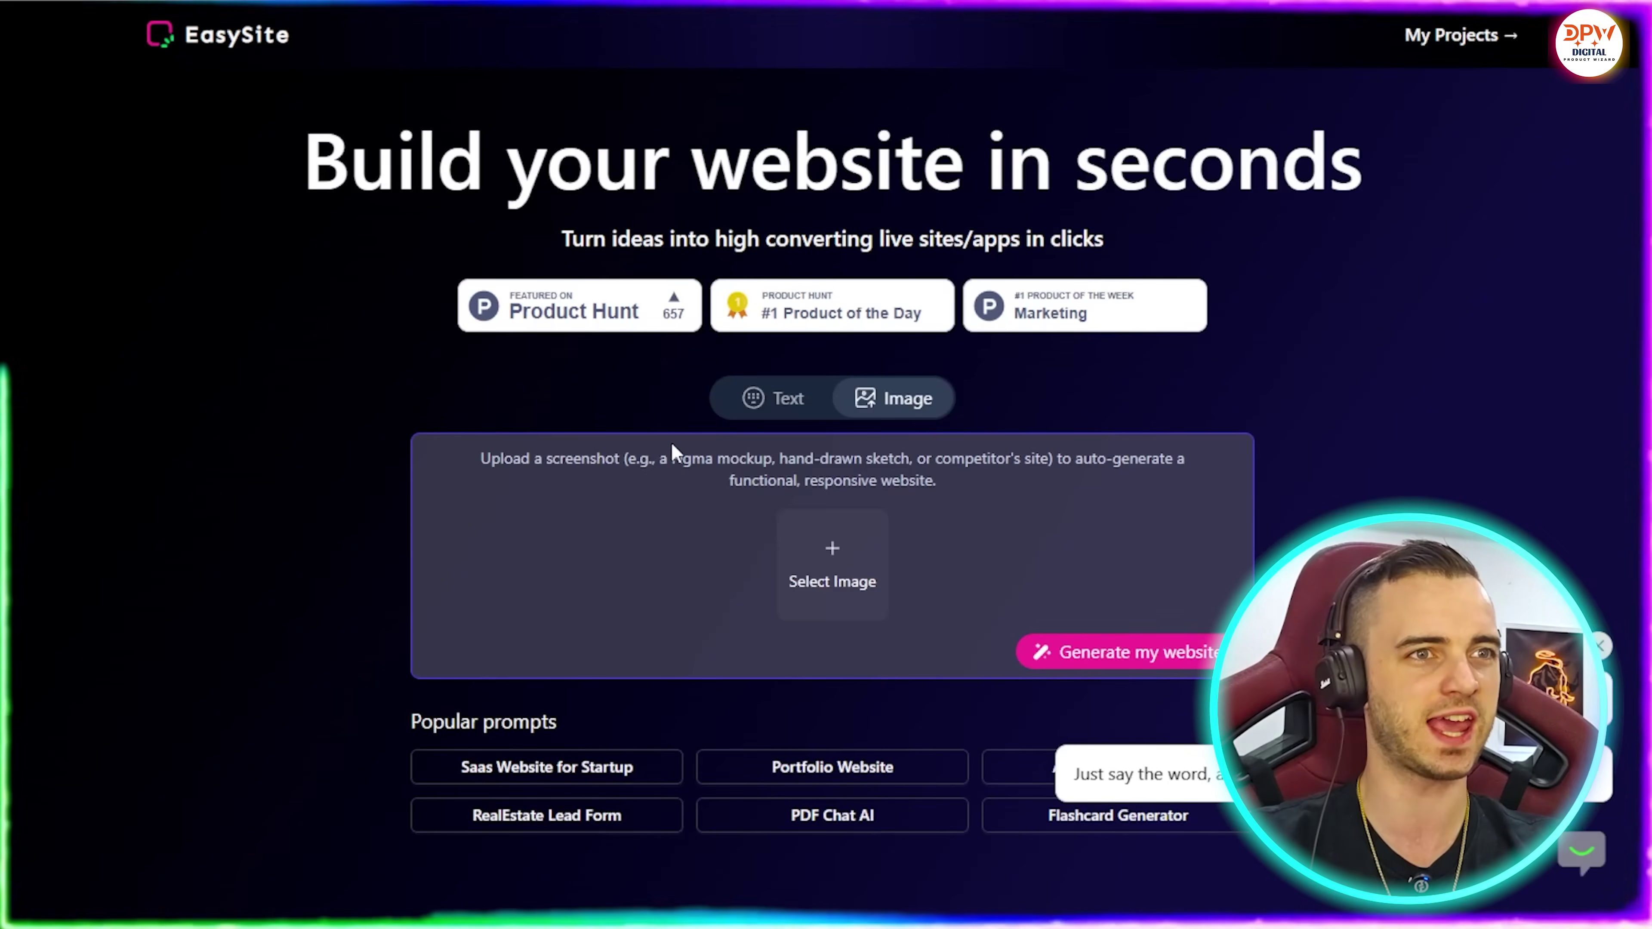
Step: Paste the Grok CosmicTasks prompt into the Text input and generate the website
click(766, 414)
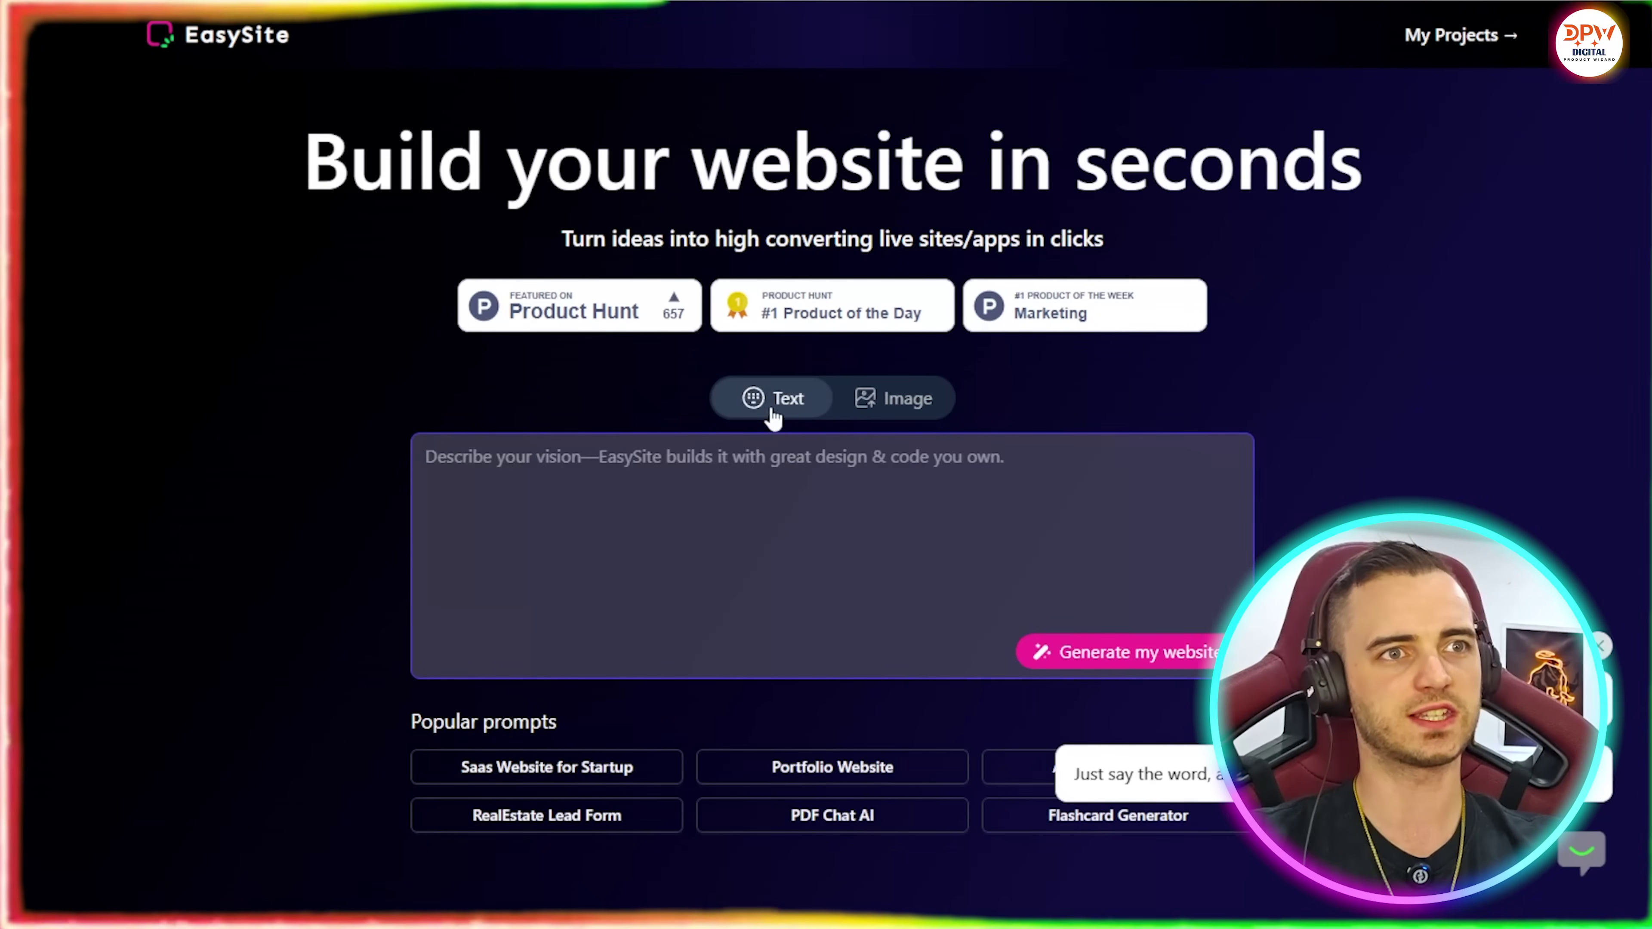
key(ctrl+v)
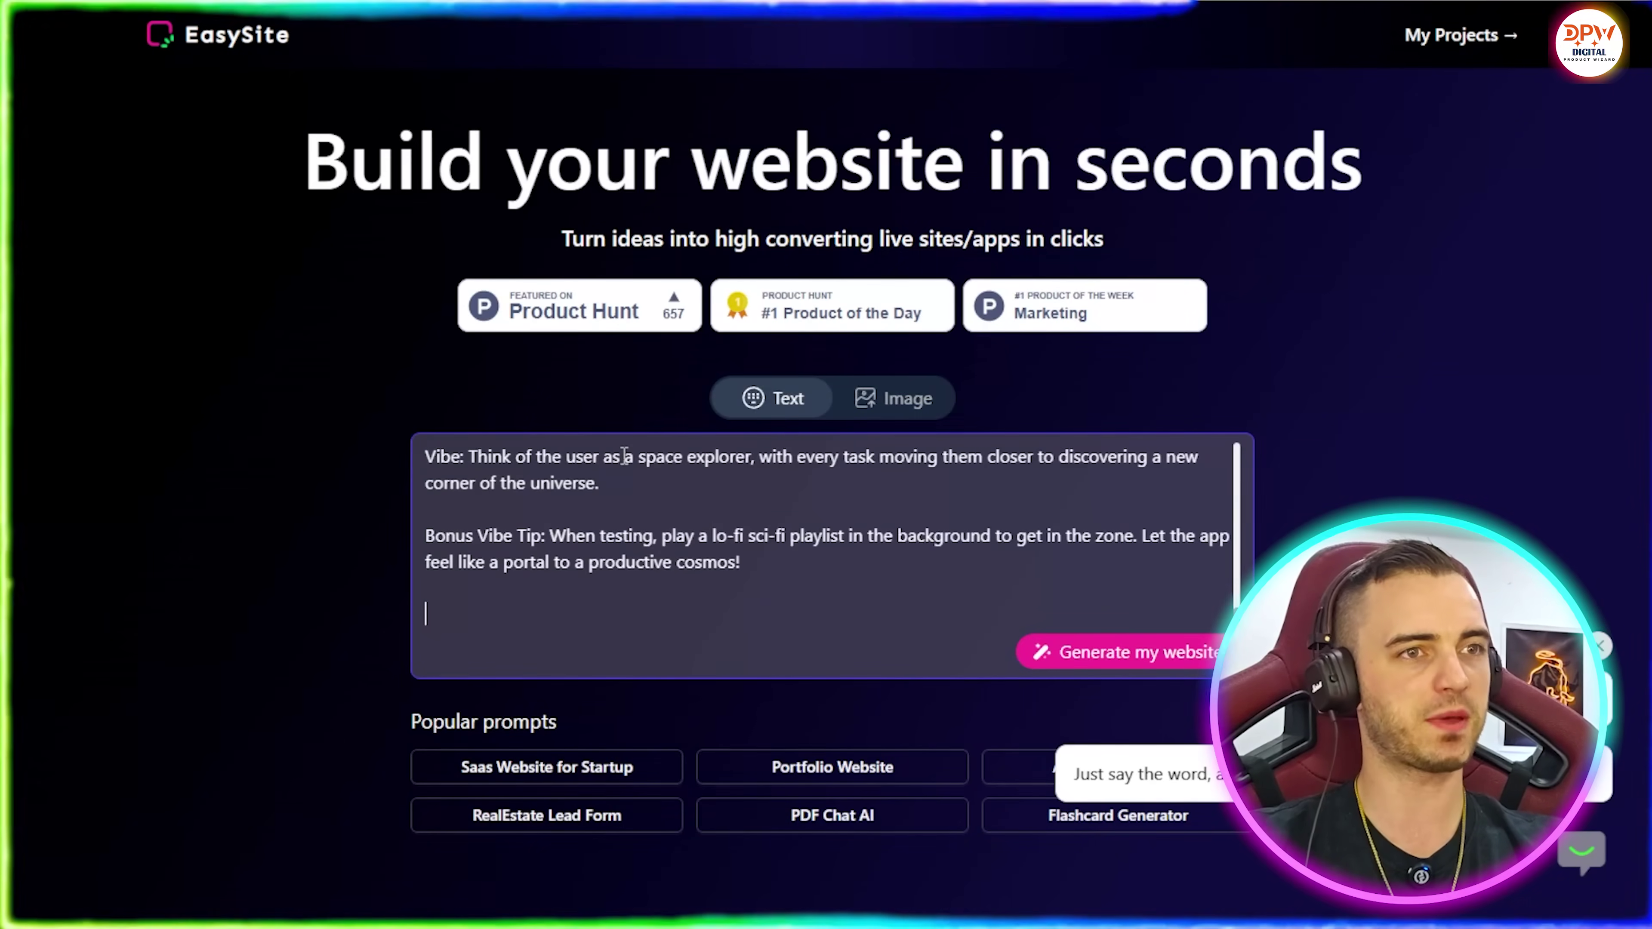
click(1099, 652)
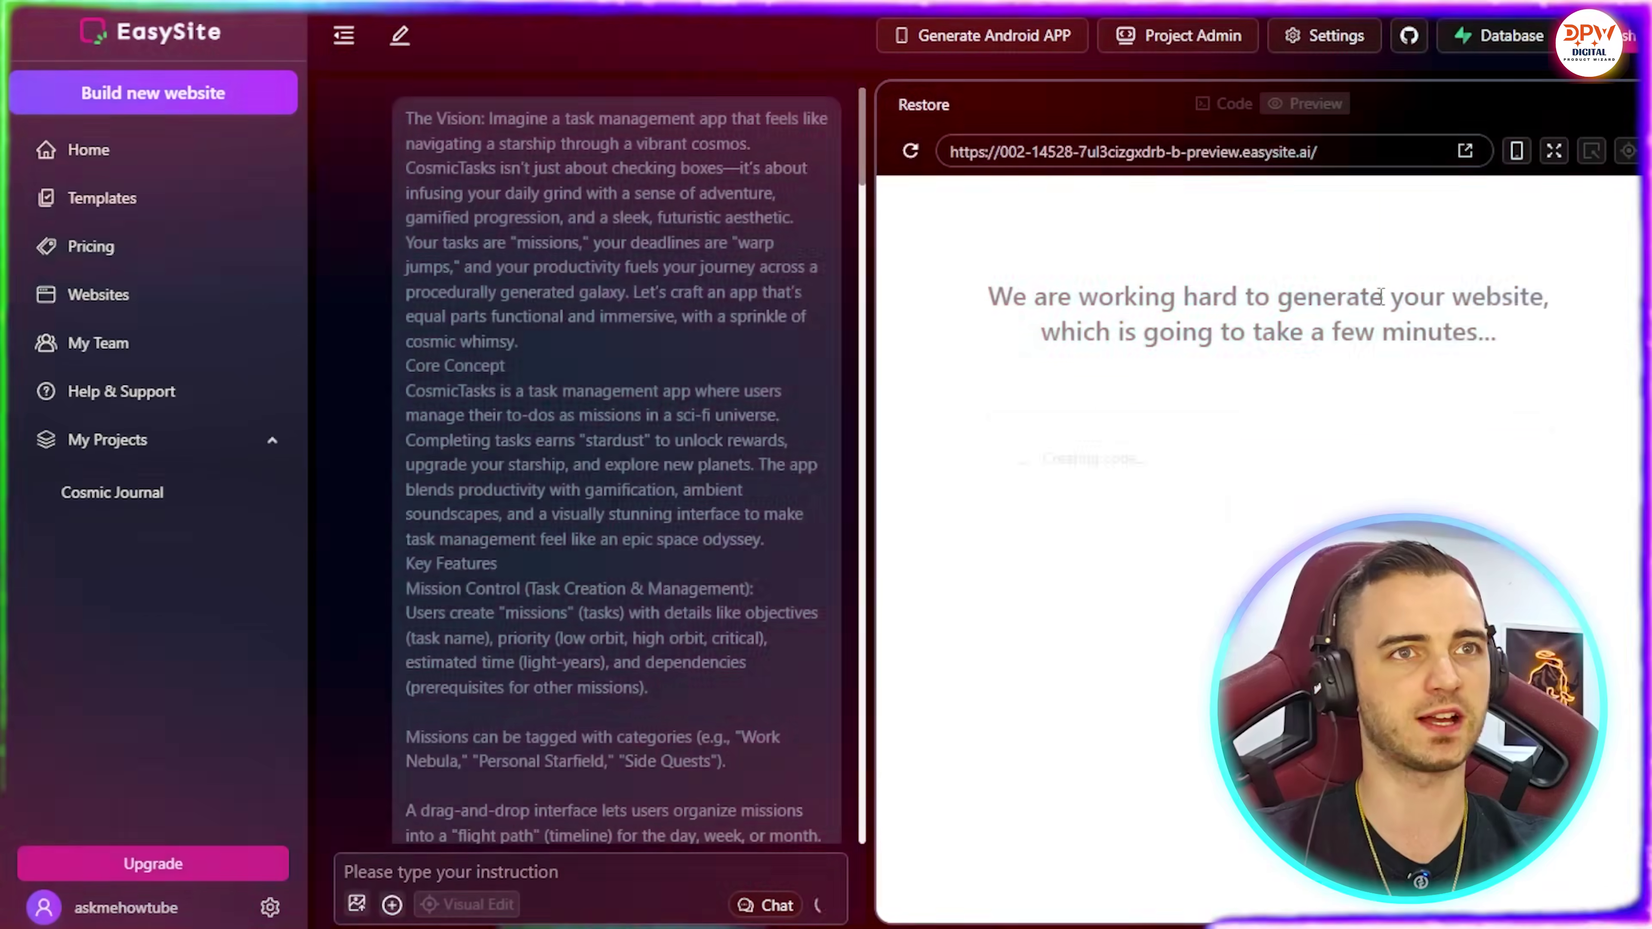
scroll(646, 456, down, 20)
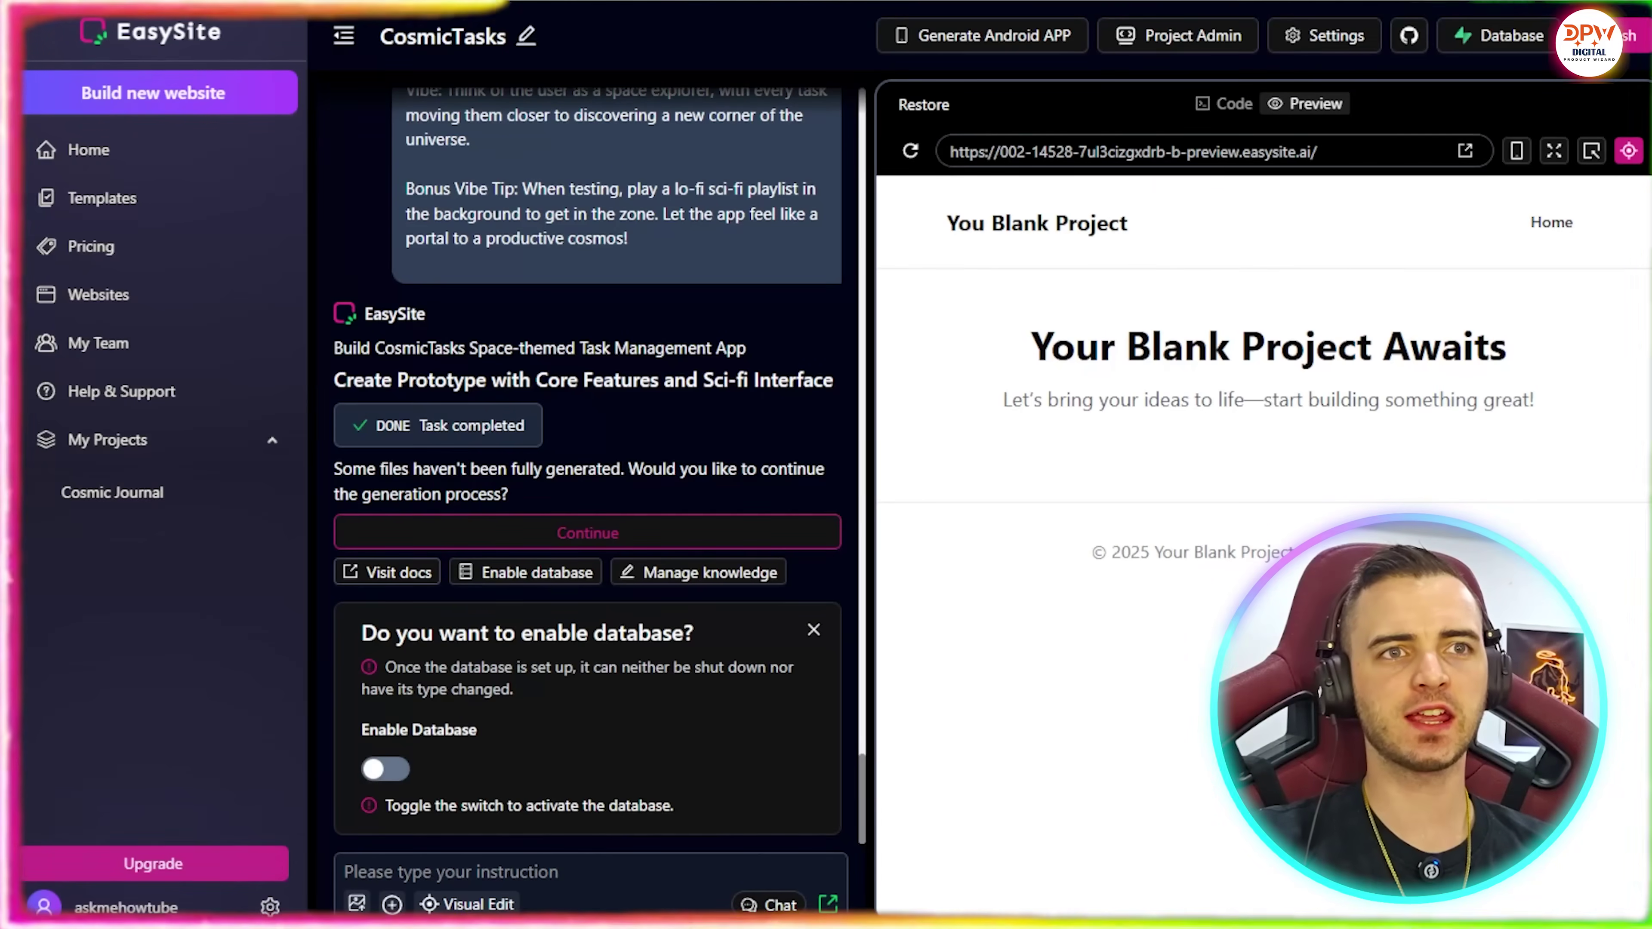
Step: Turn on the EasySite Database, save and confirm it, then resume the unfinished files
drag(1031, 348, 1522, 350)
click(1508, 350)
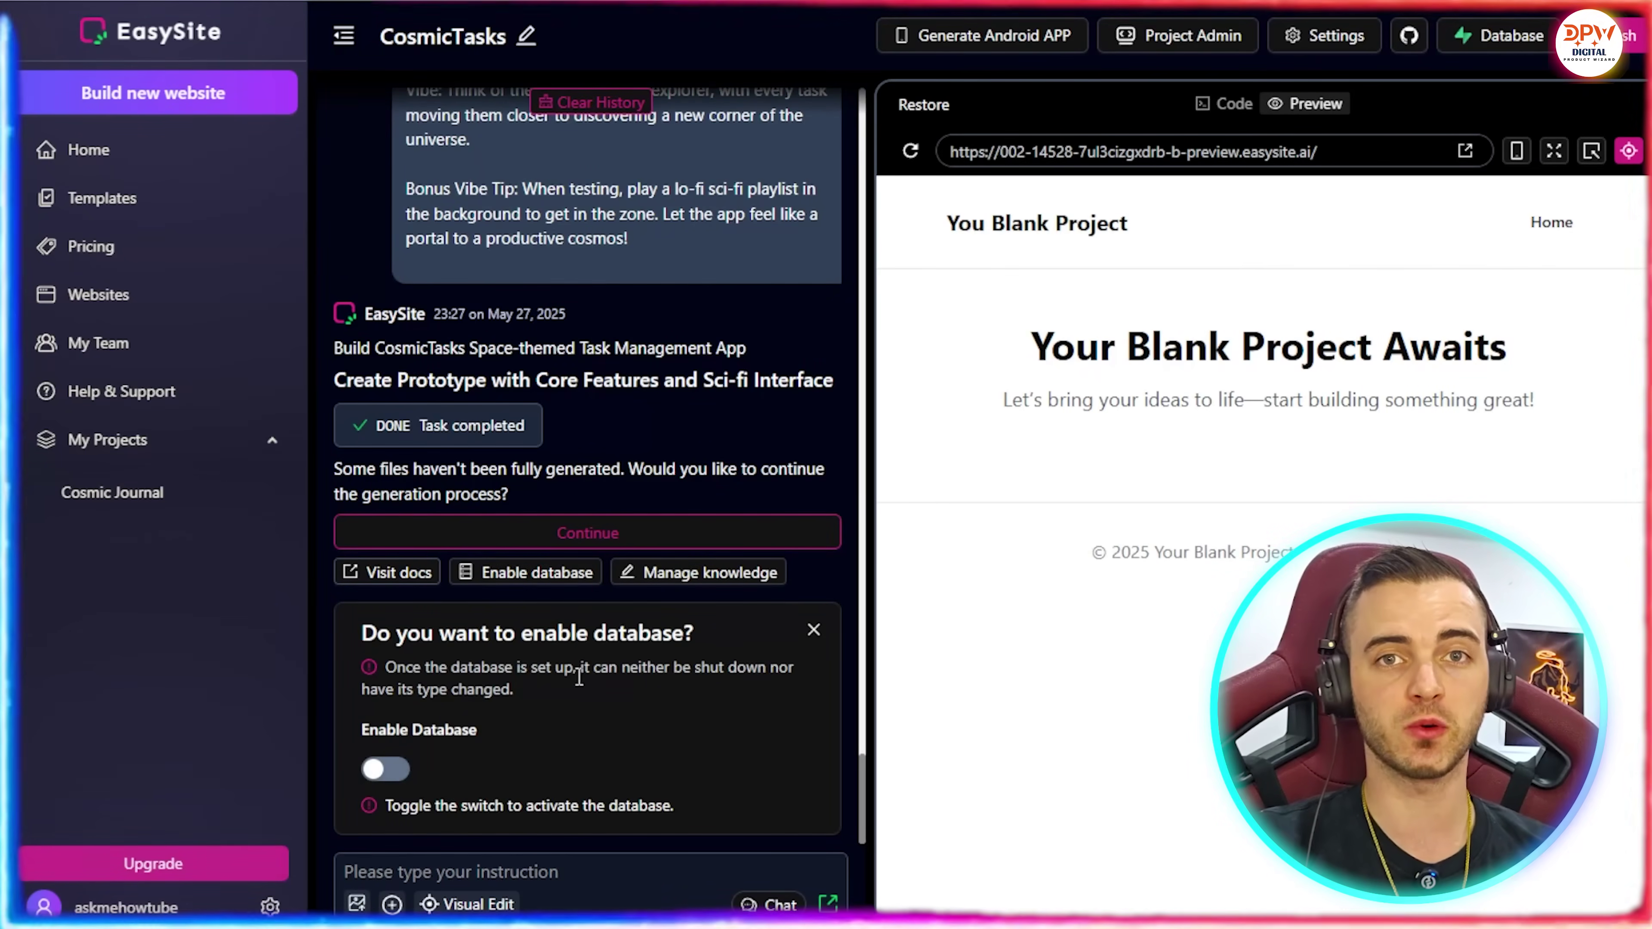
click(385, 770)
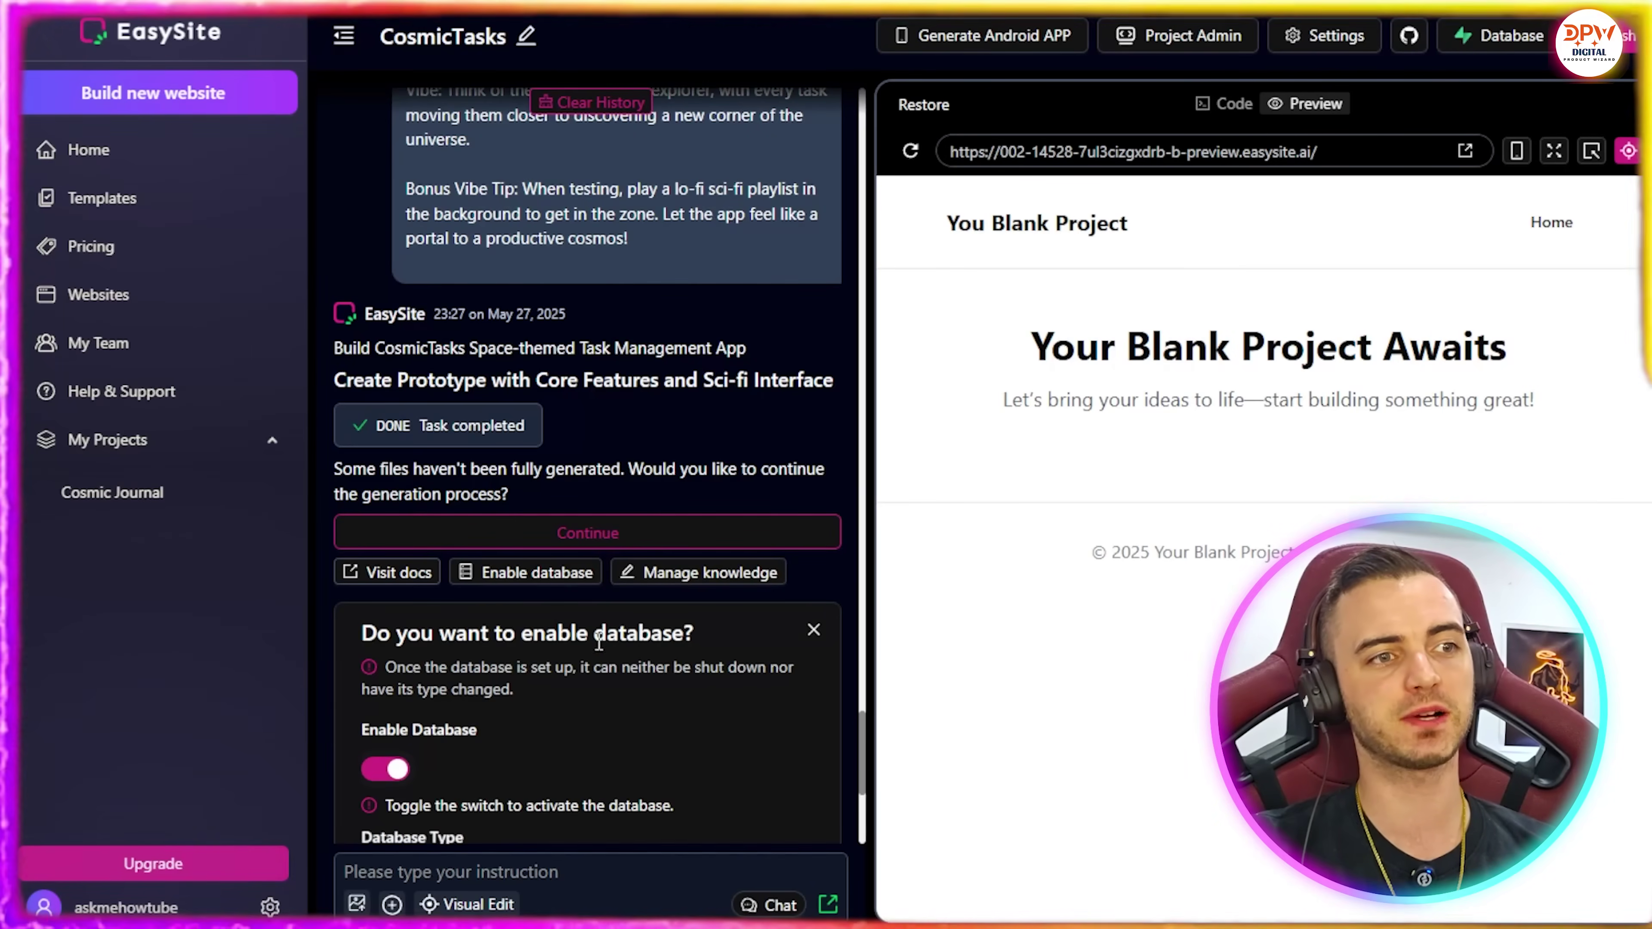
scroll(597, 670, down, 5)
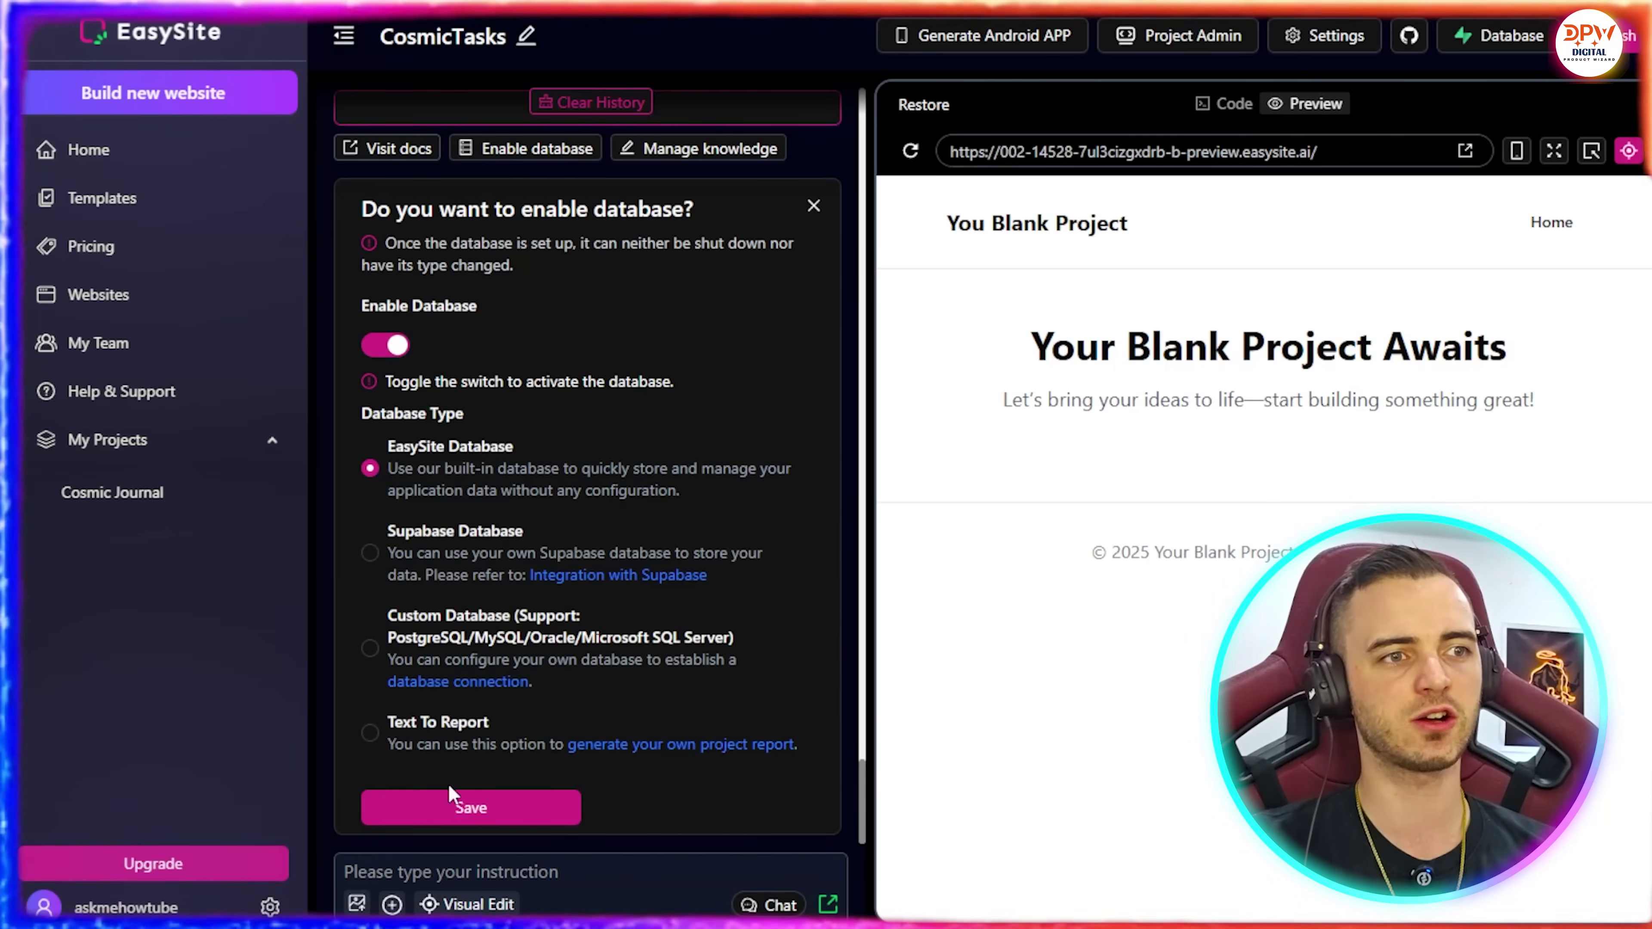
click(459, 806)
click(1009, 515)
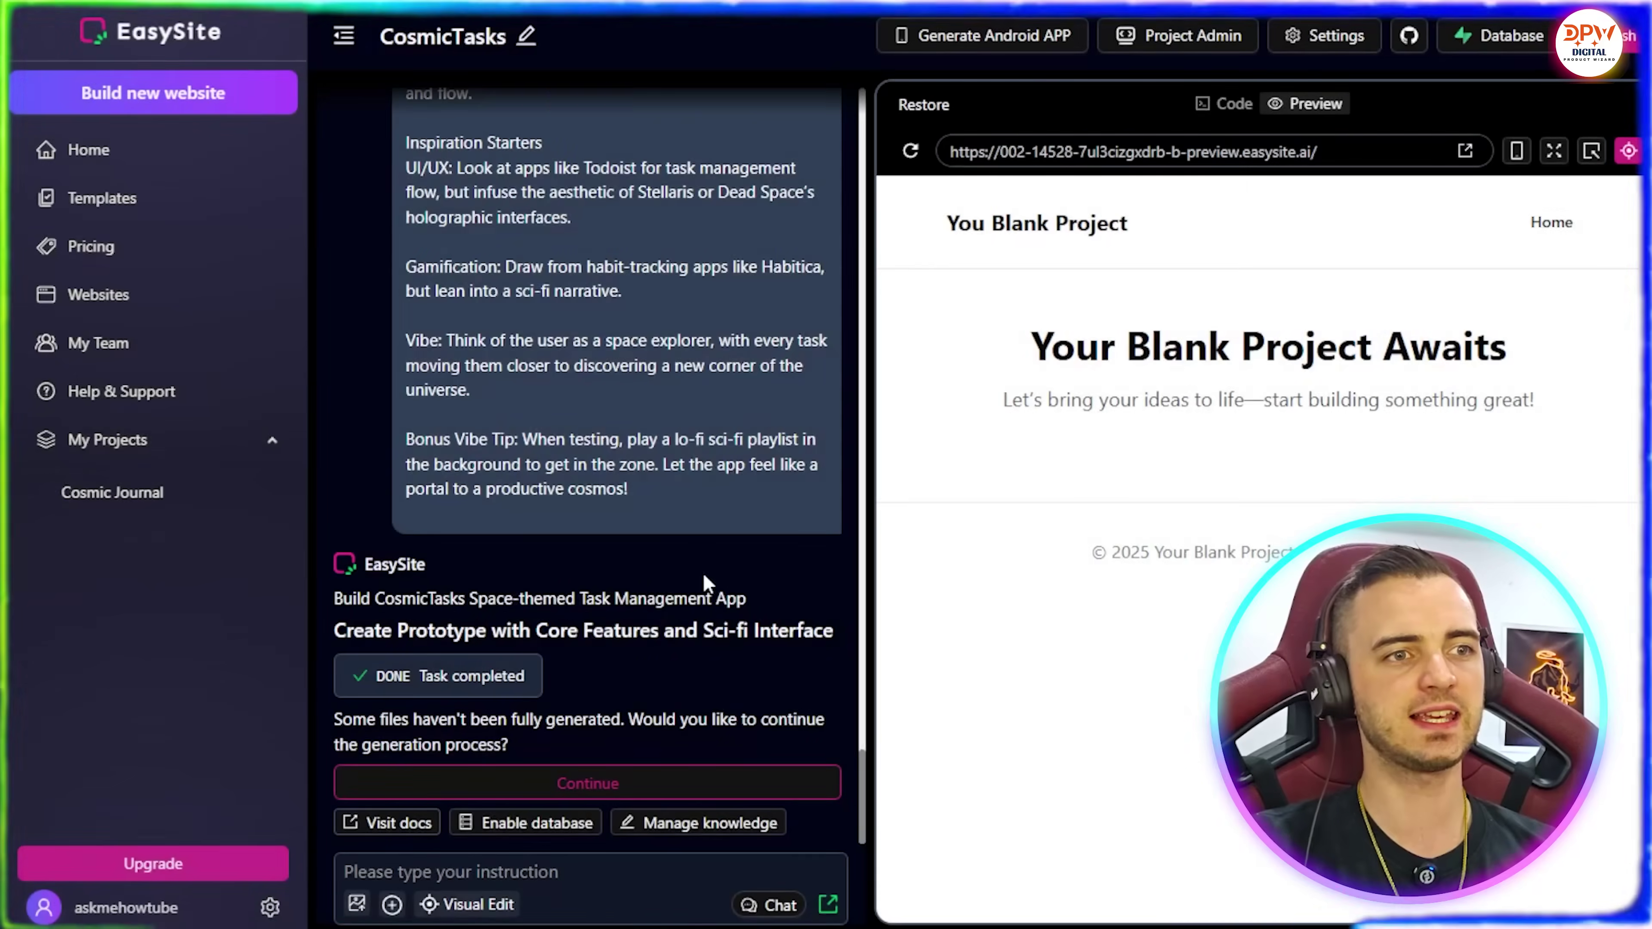
click(625, 788)
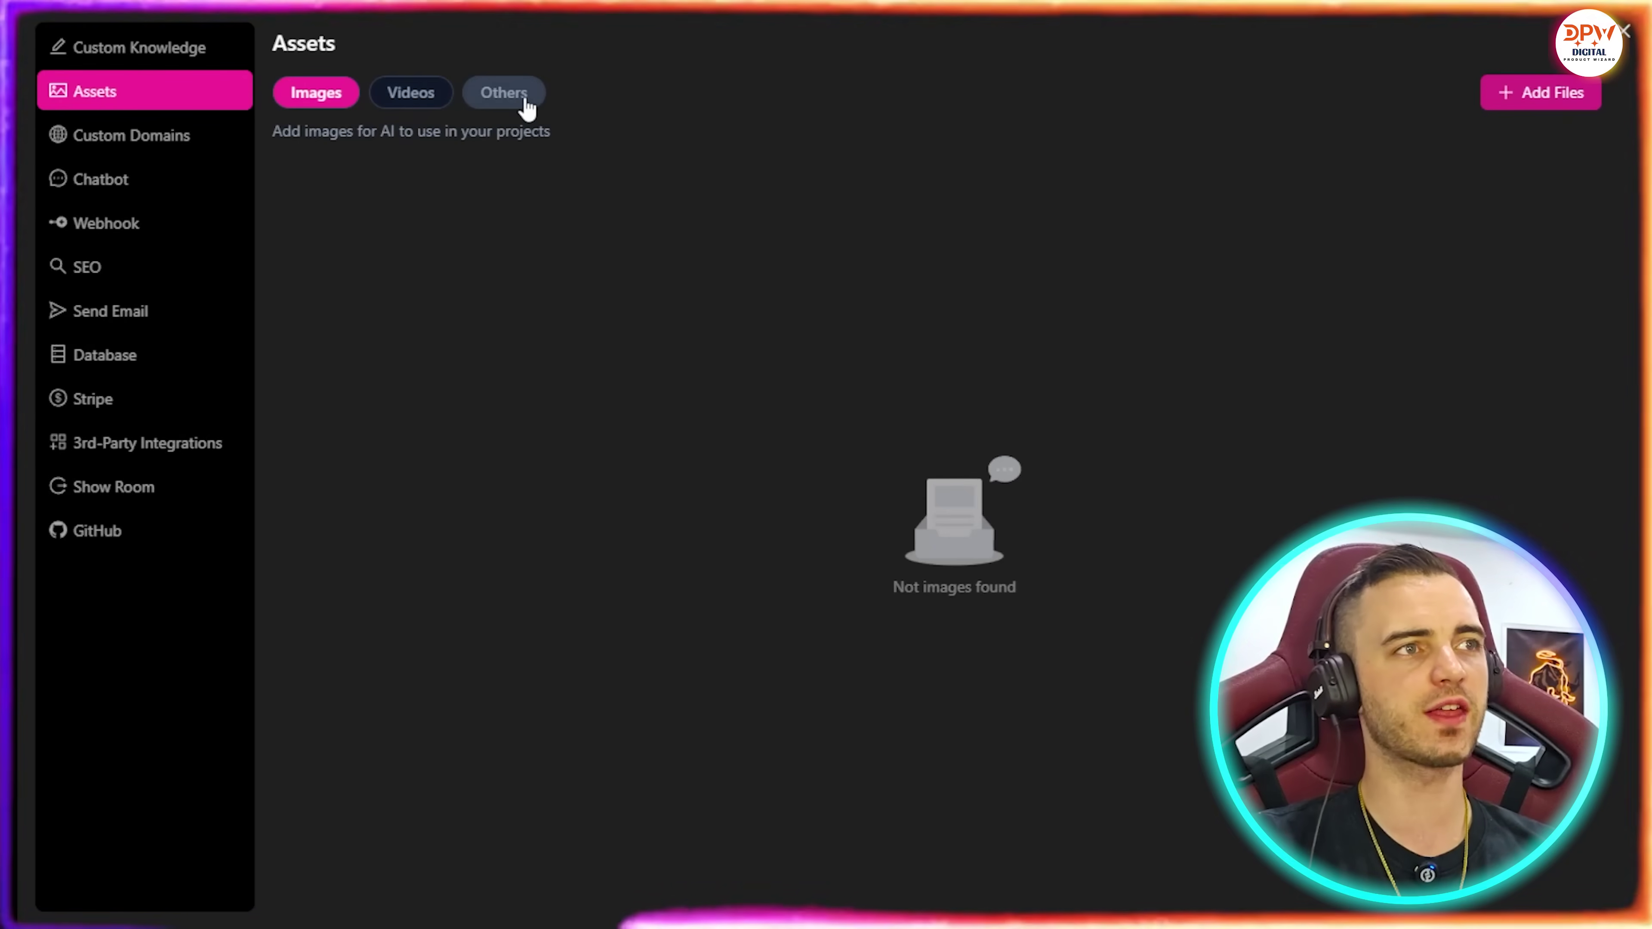
Step: Step through the Custom Domains, Chatbot knowledge base, Webhook and SEO pages, ending on Send Email
click(151, 138)
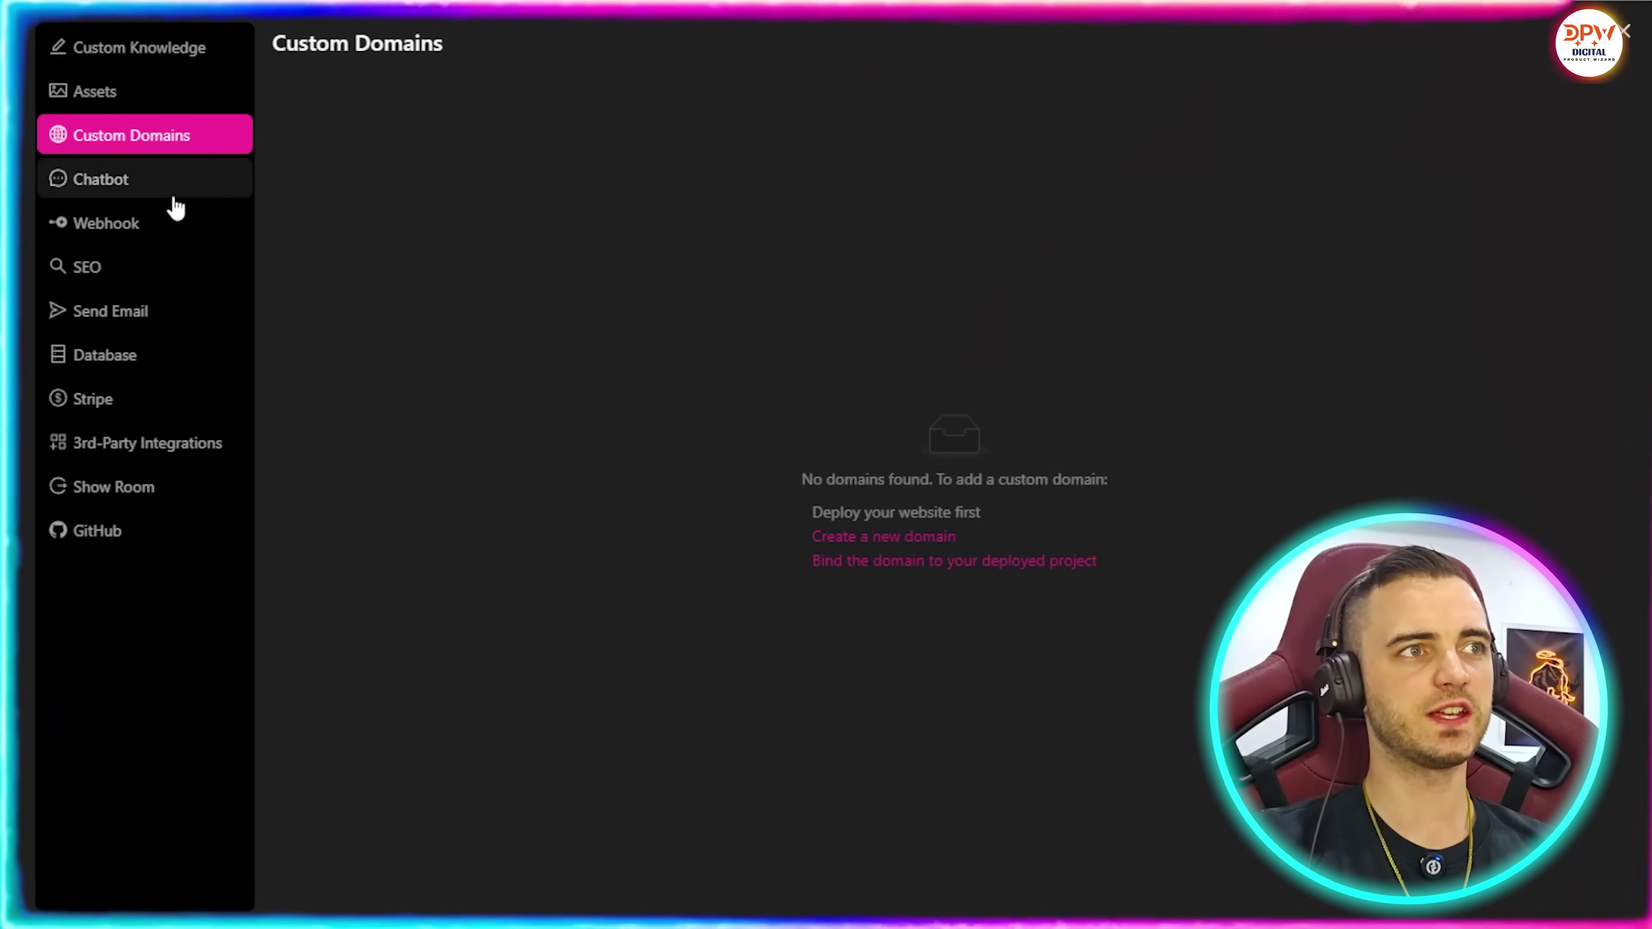
click(172, 190)
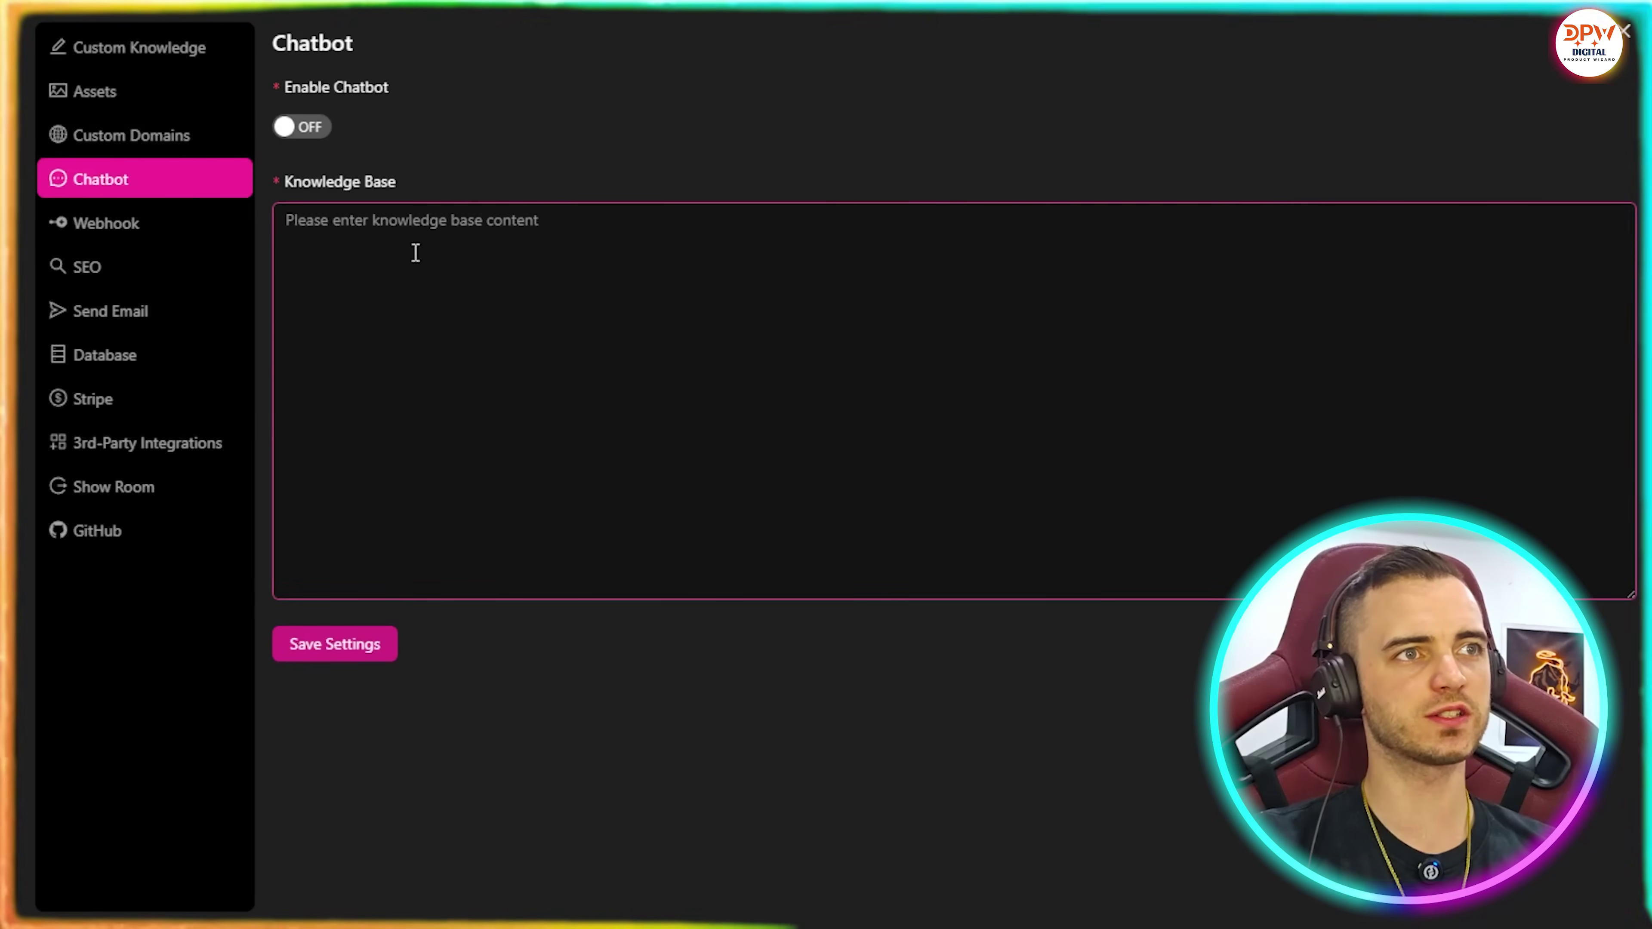
click(294, 225)
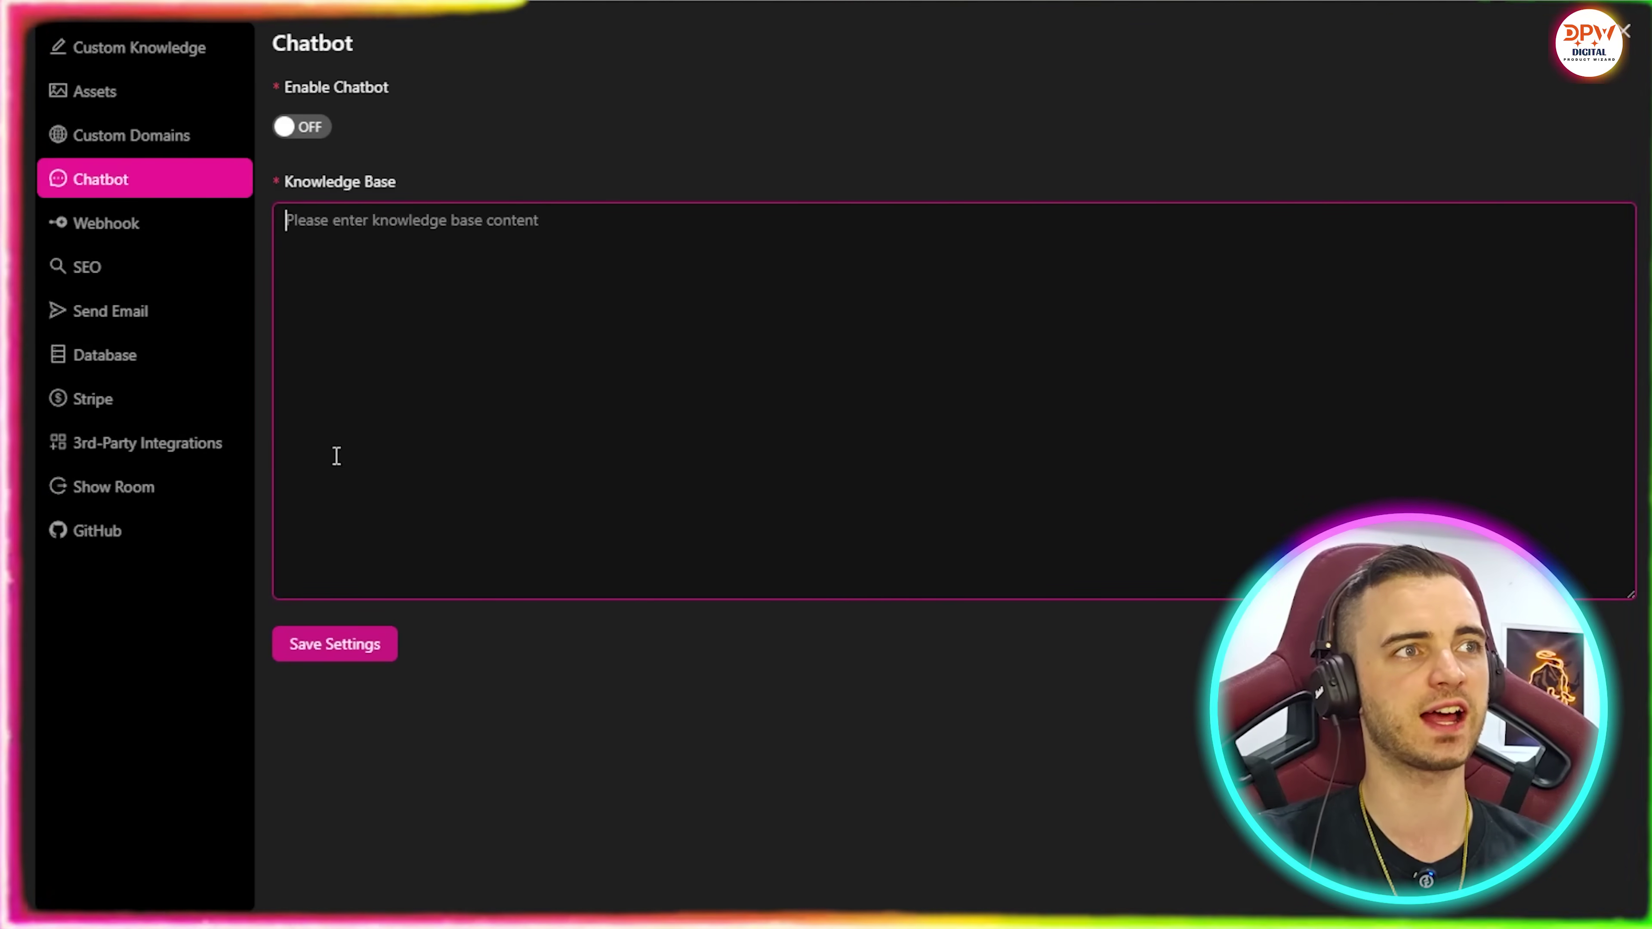
click(172, 238)
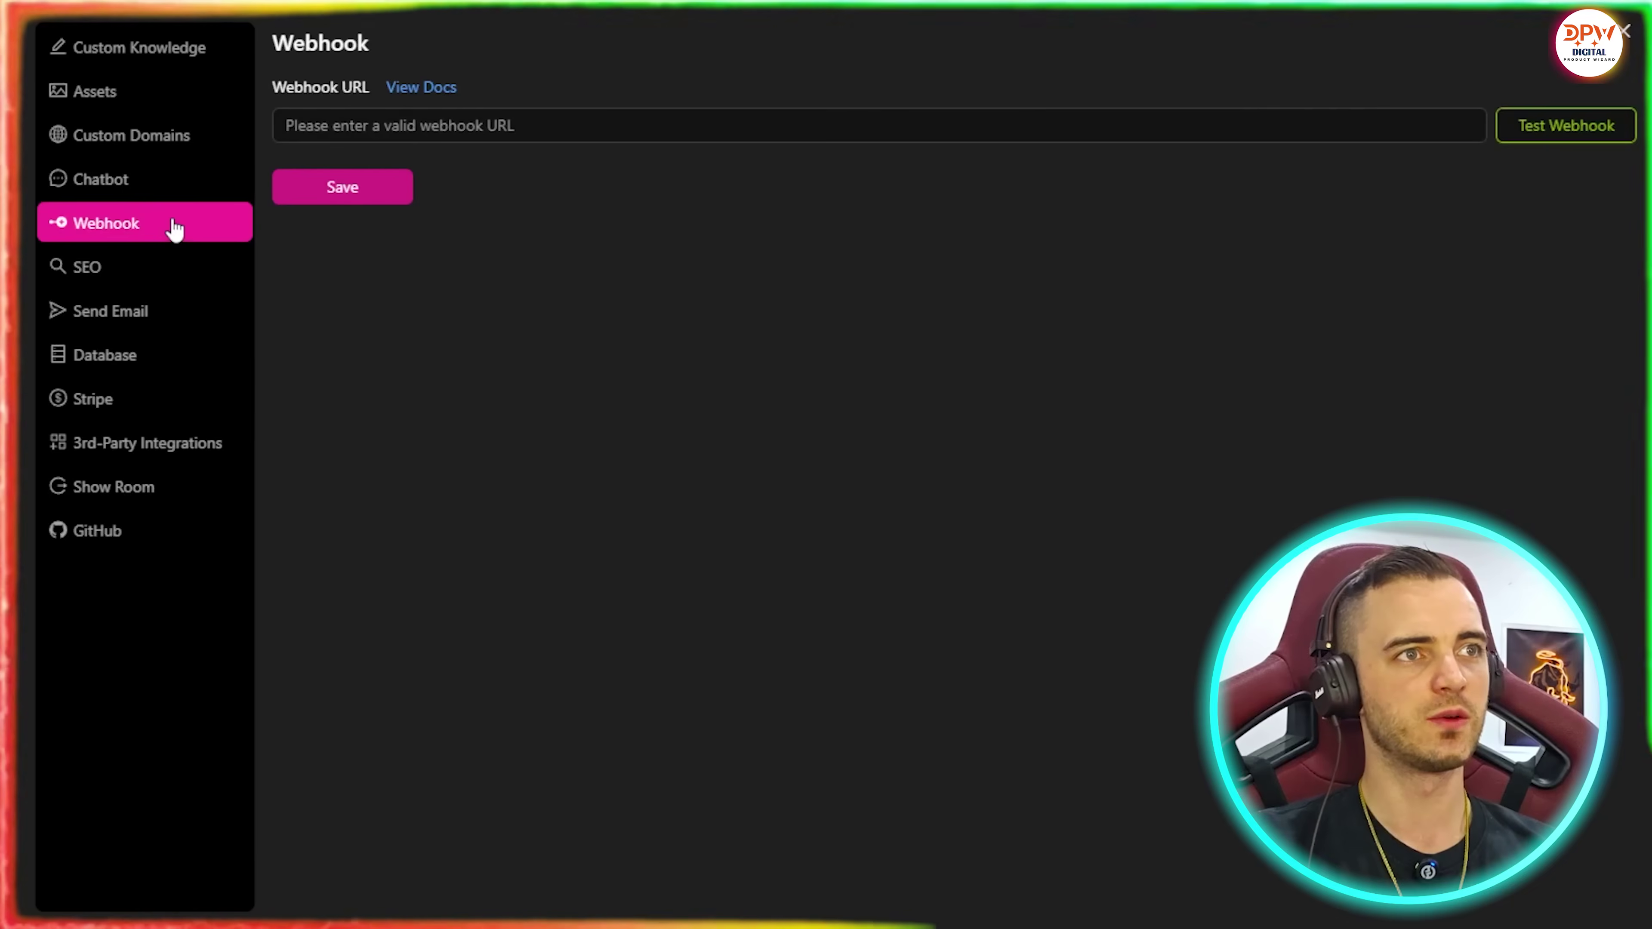
click(168, 285)
scroll(553, 501, down, 5)
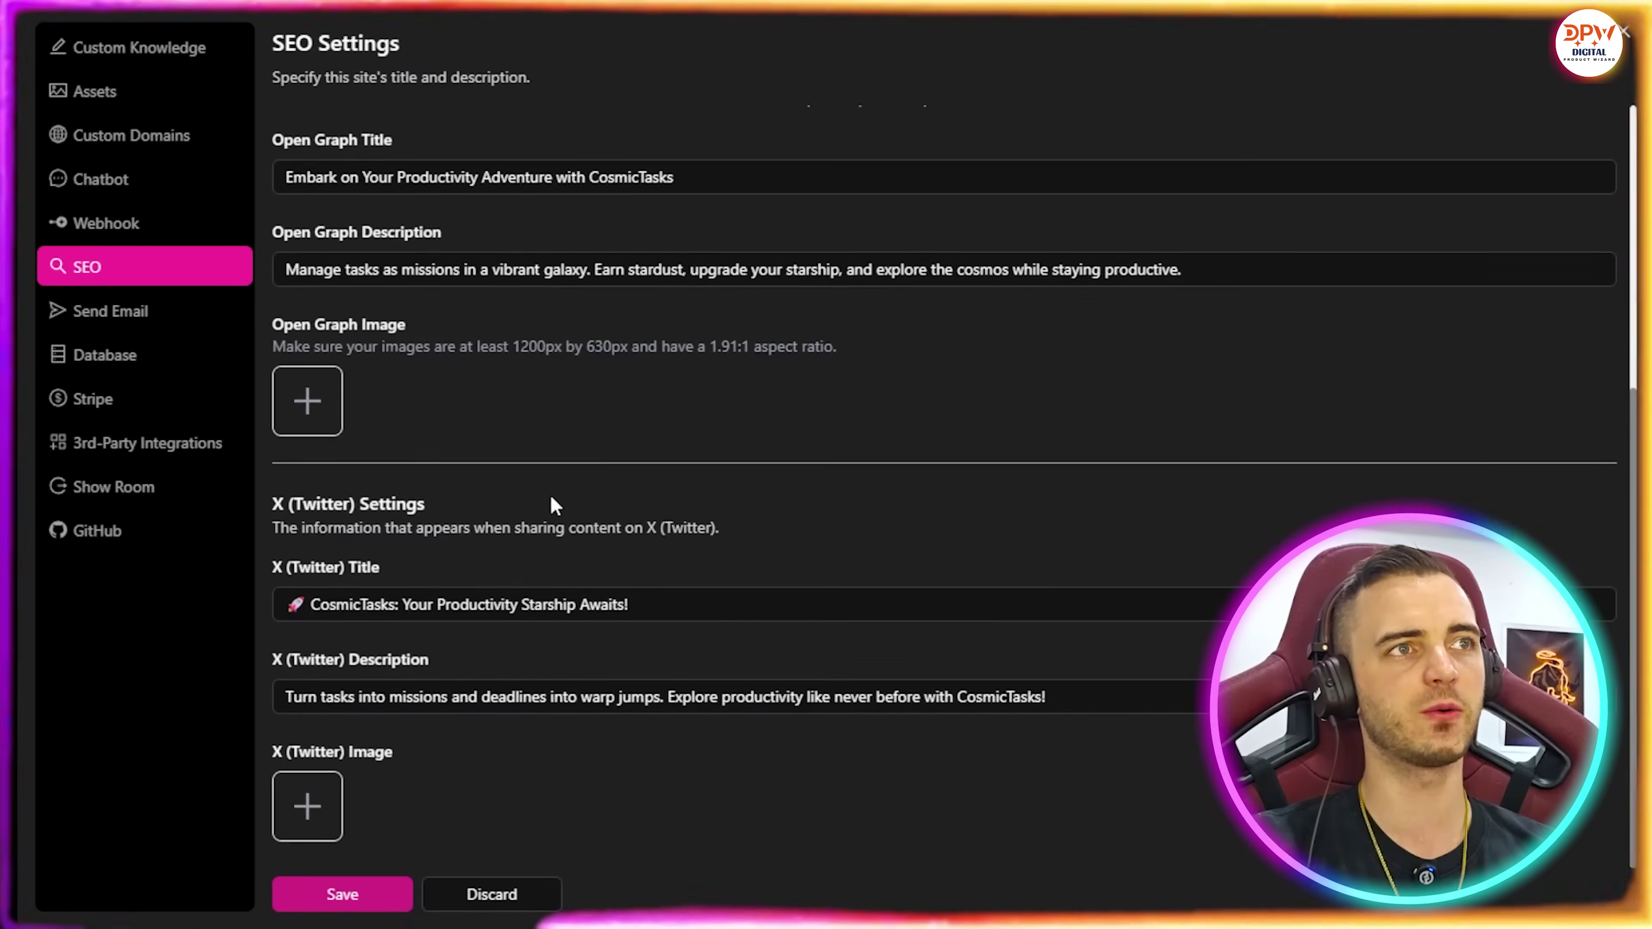
scroll(668, 353, up, 5)
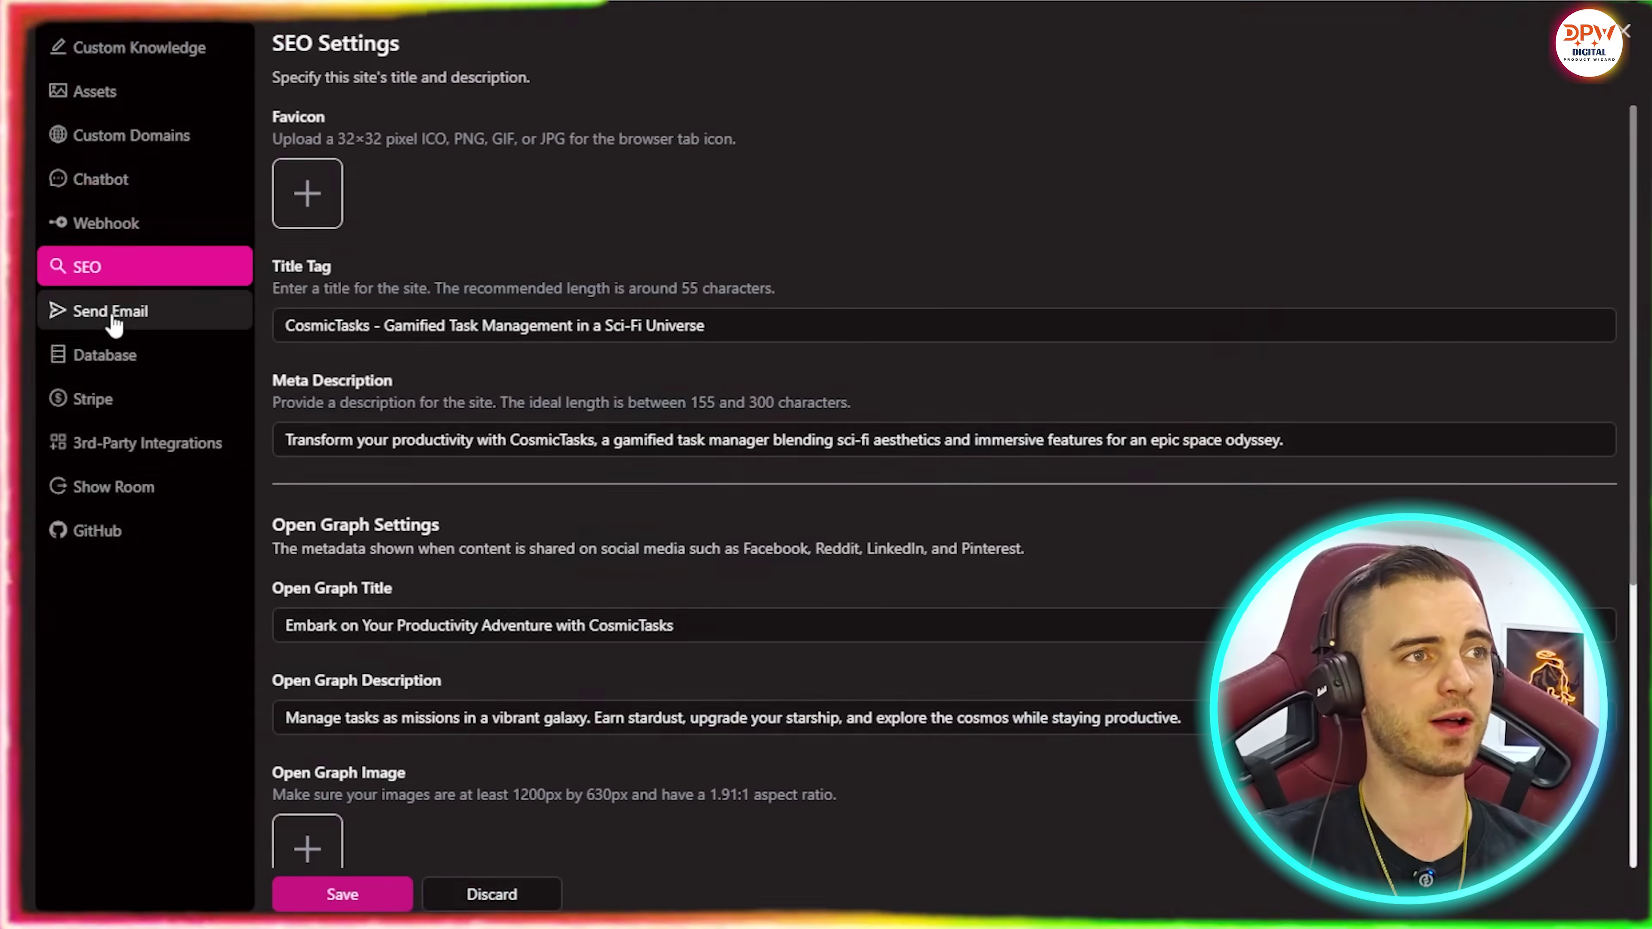
click(128, 313)
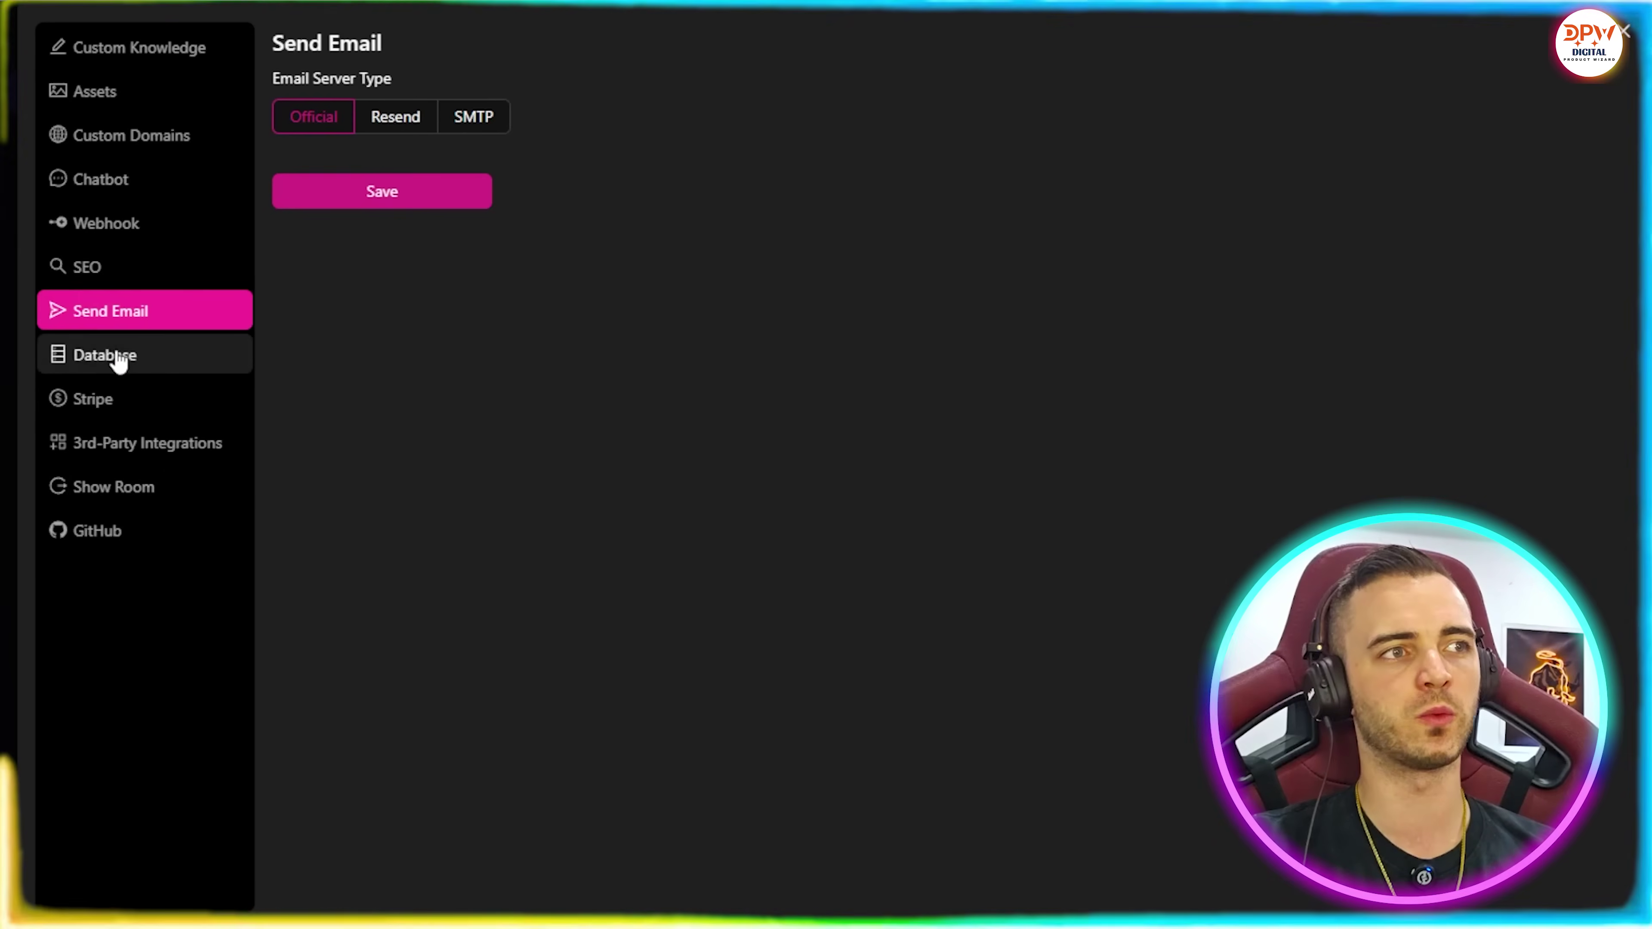
Step: Check the Database, Stripe API key and 3rd-Party Integrations settings, then open Show Room
click(191, 366)
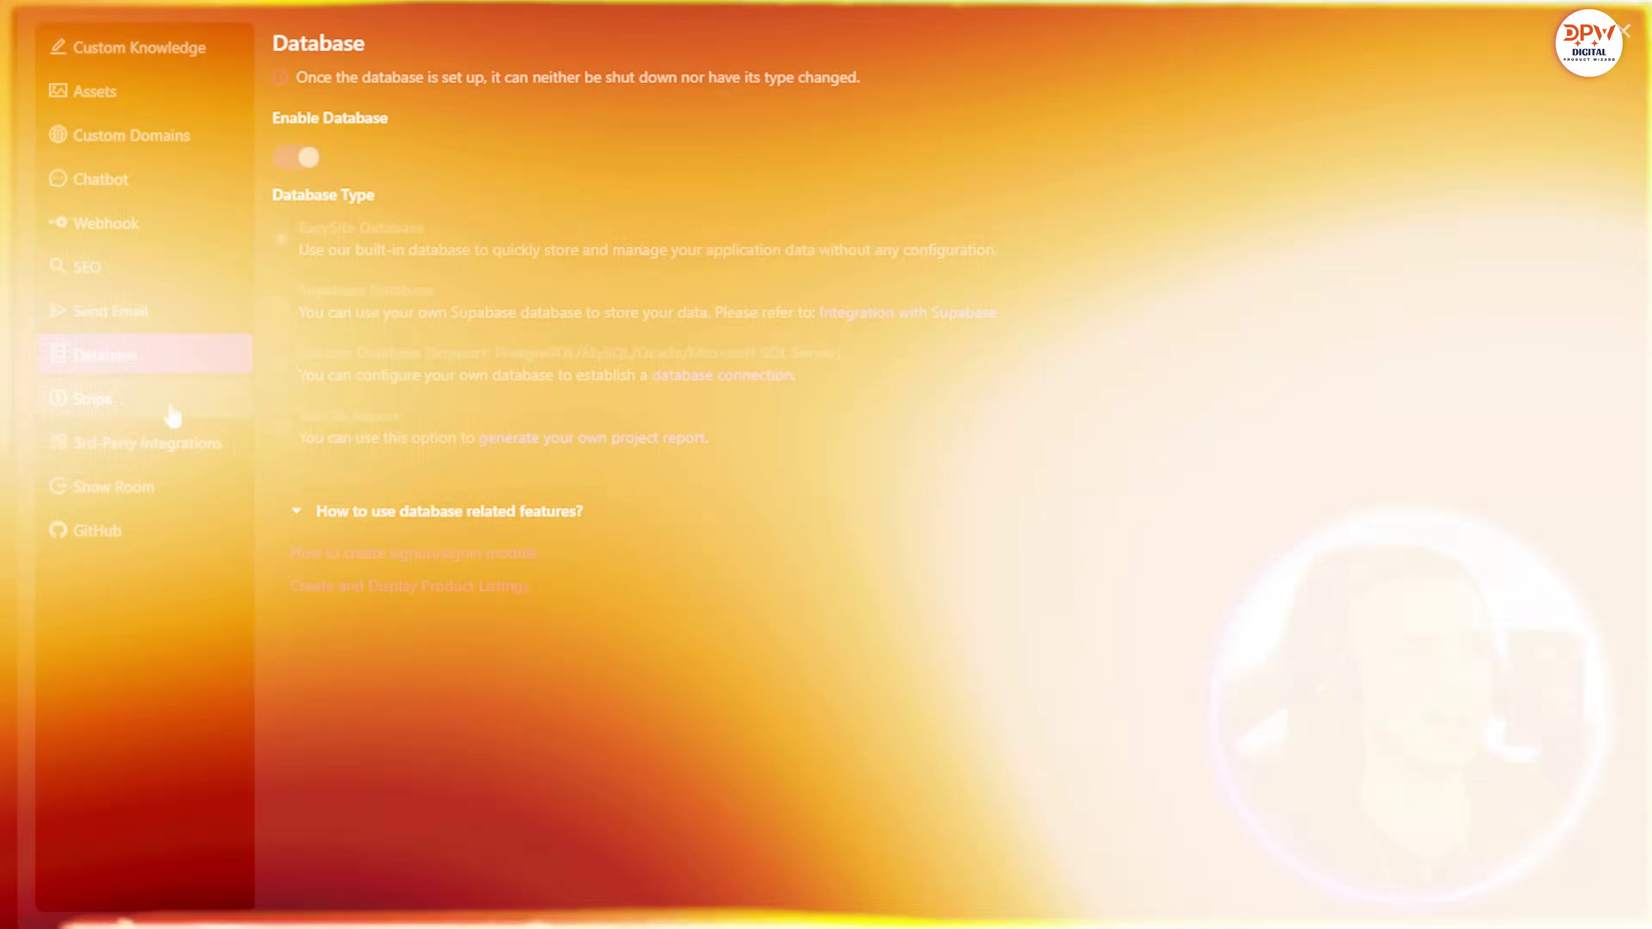
click(172, 410)
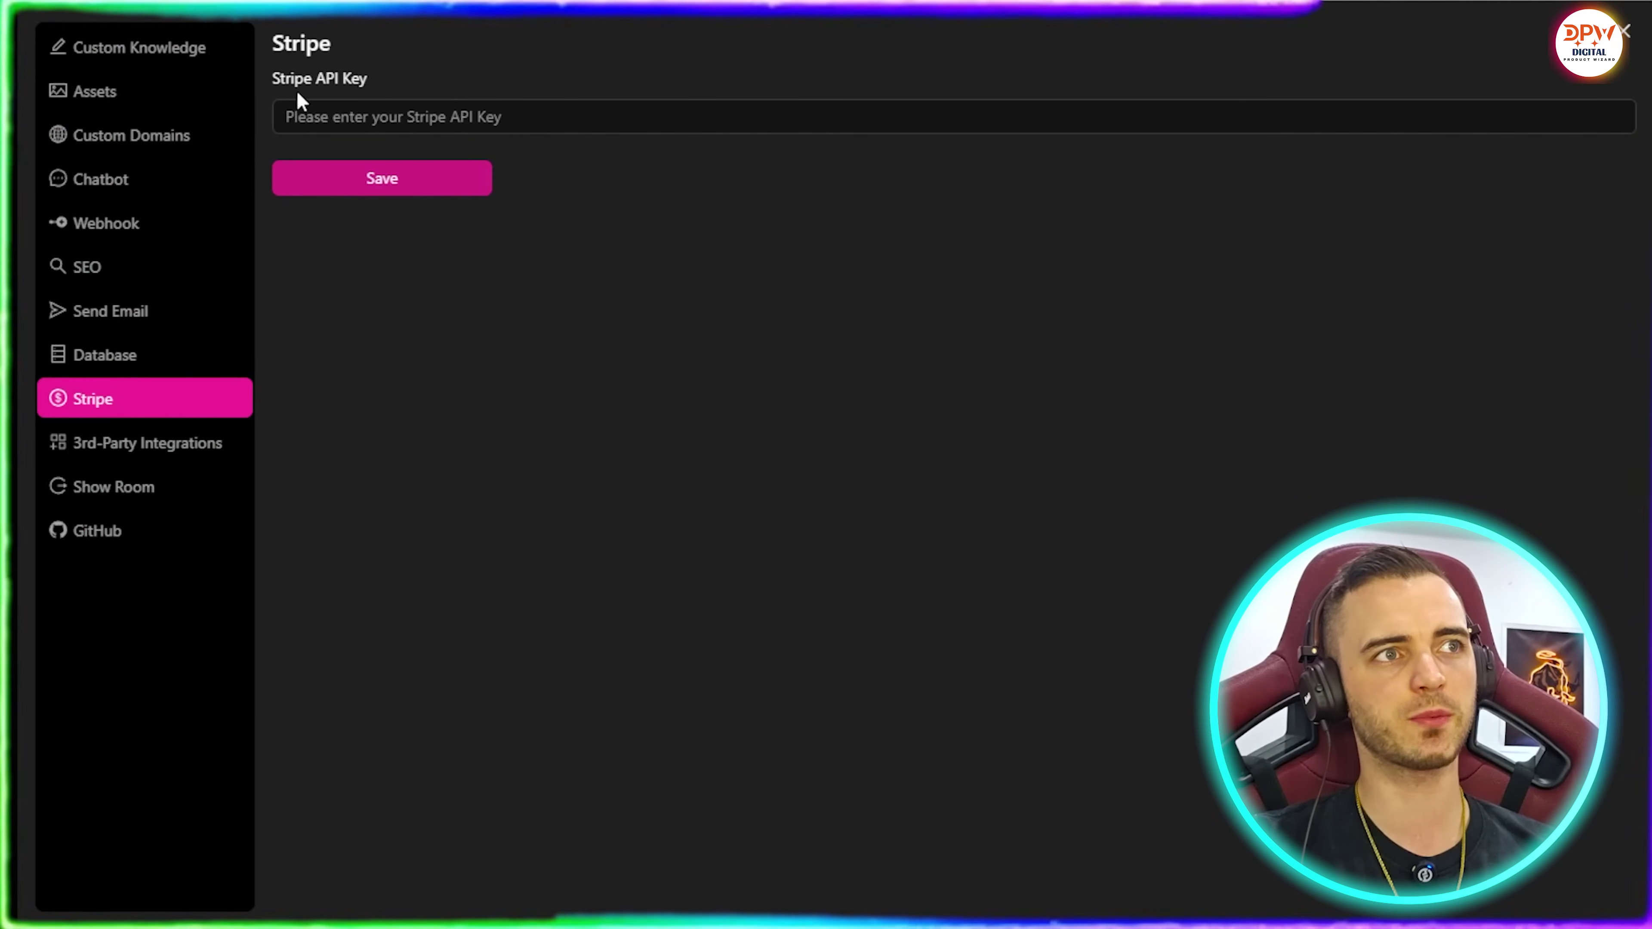
click(328, 119)
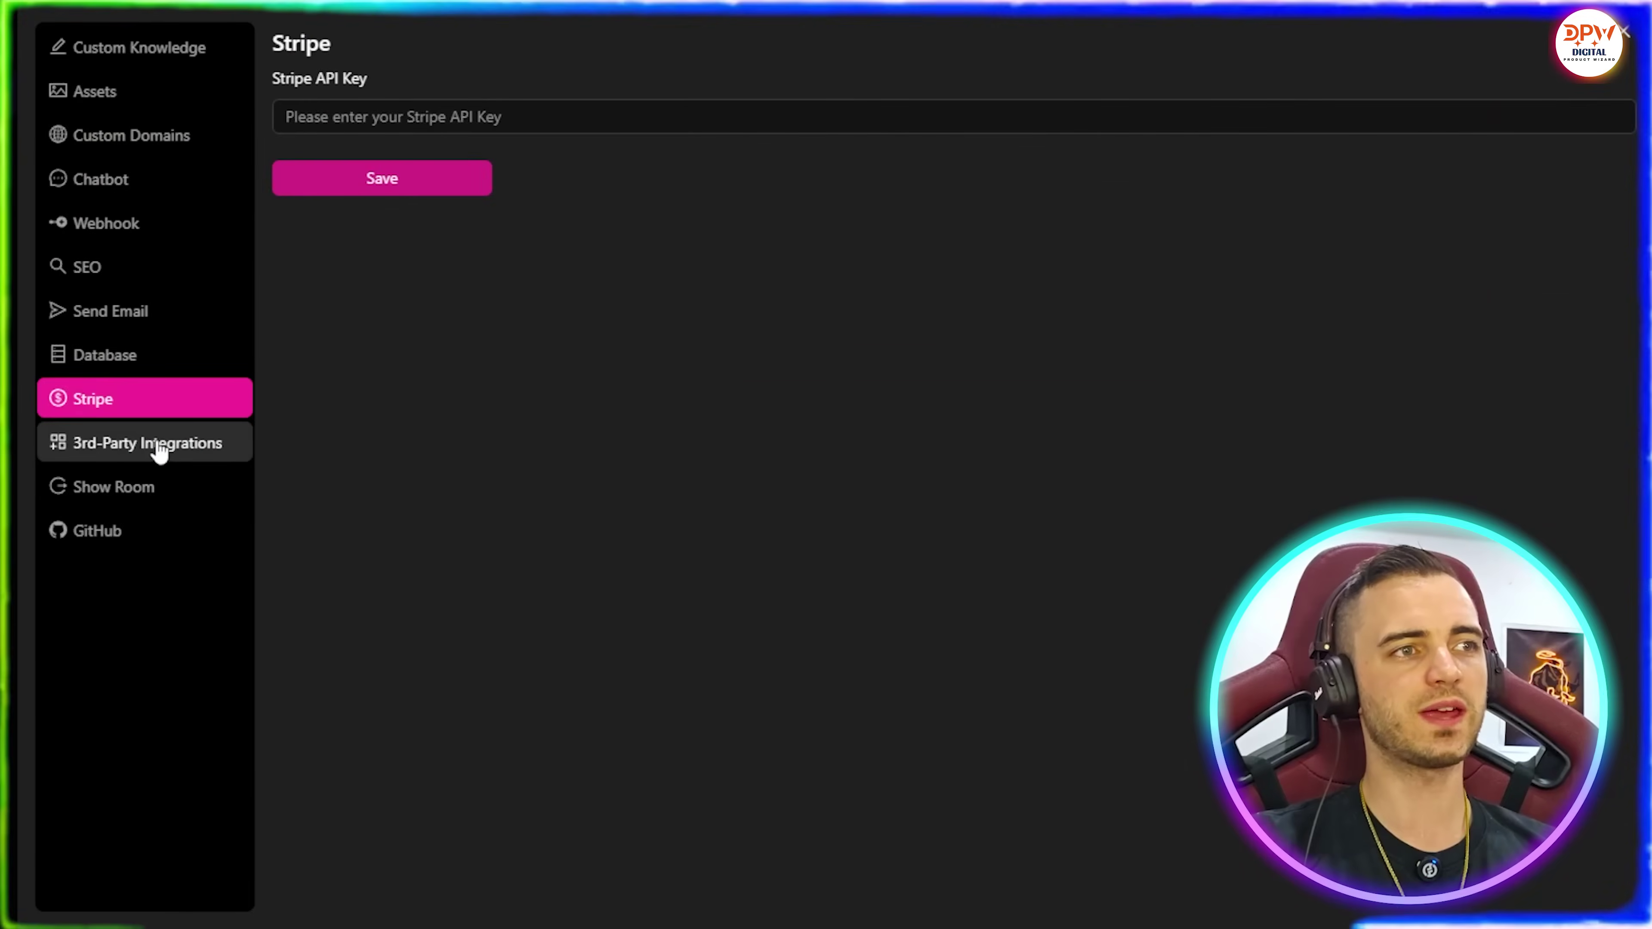
click(161, 448)
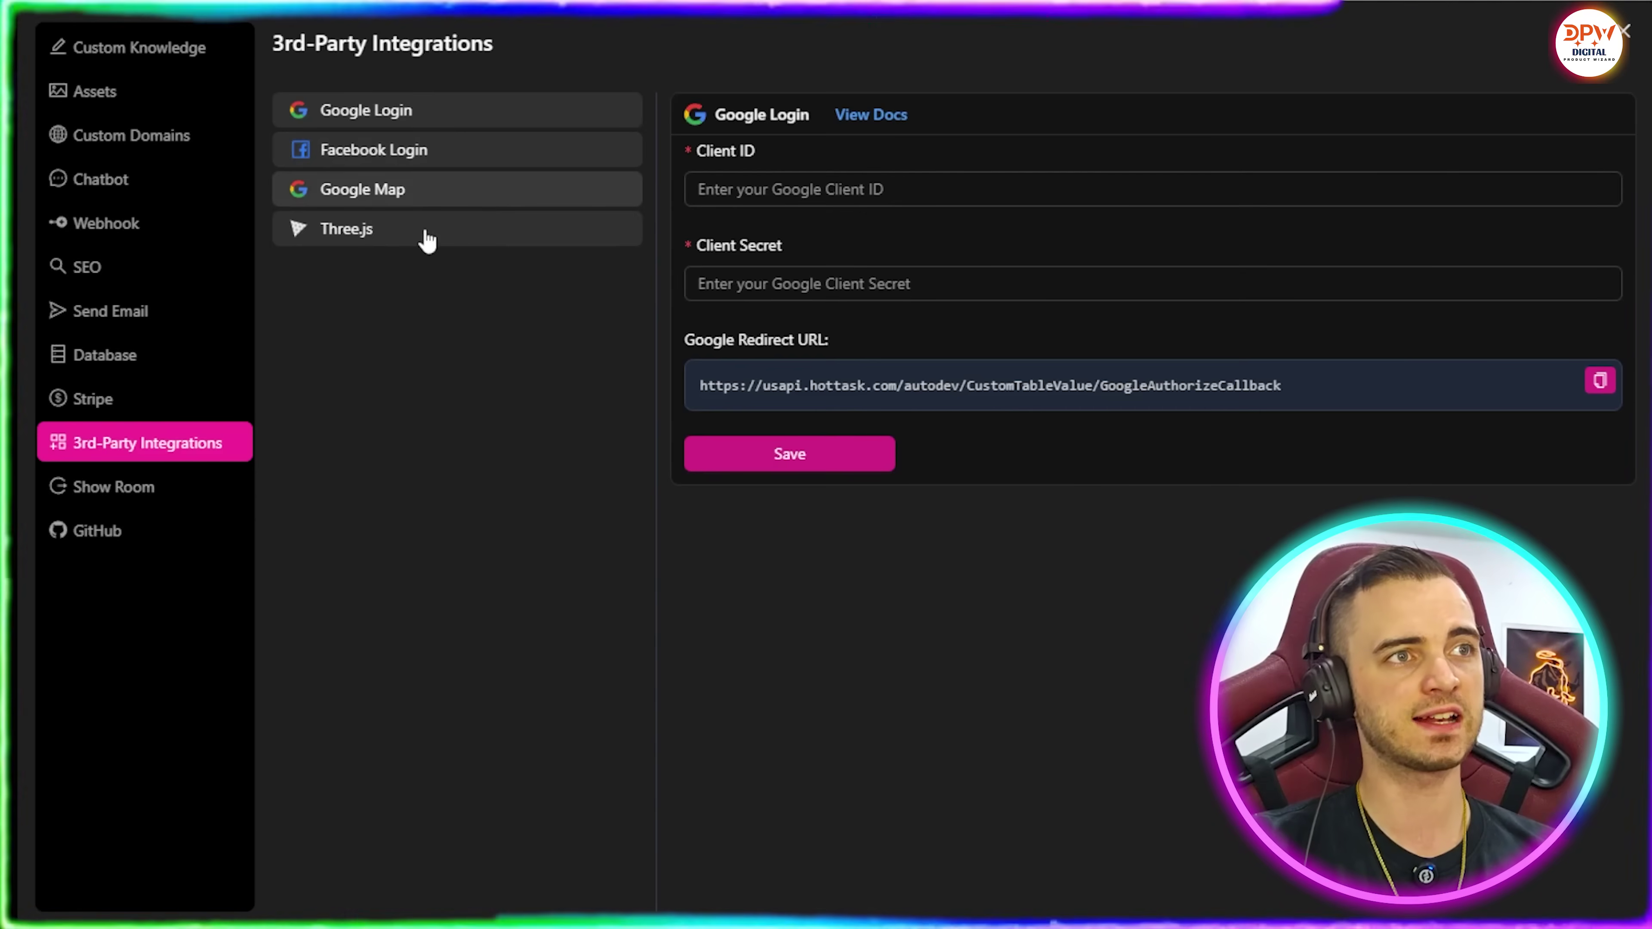
click(95, 487)
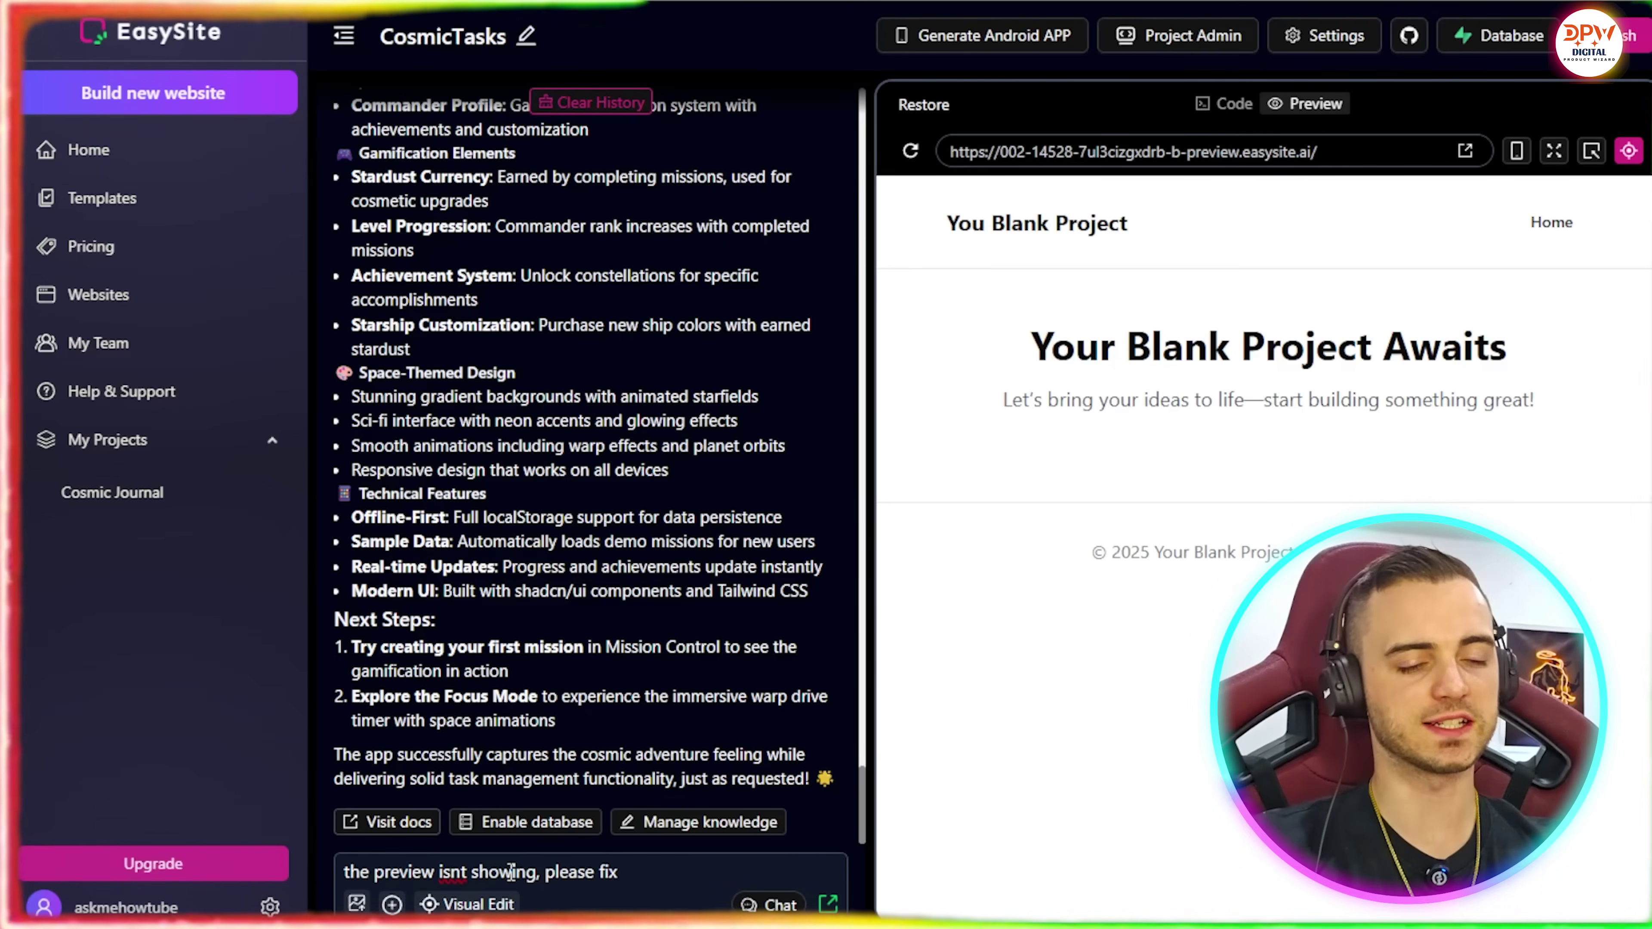
Step: Send 'the preview isnt showing, please fix' to the AI and review the repaired preview
key(Return)
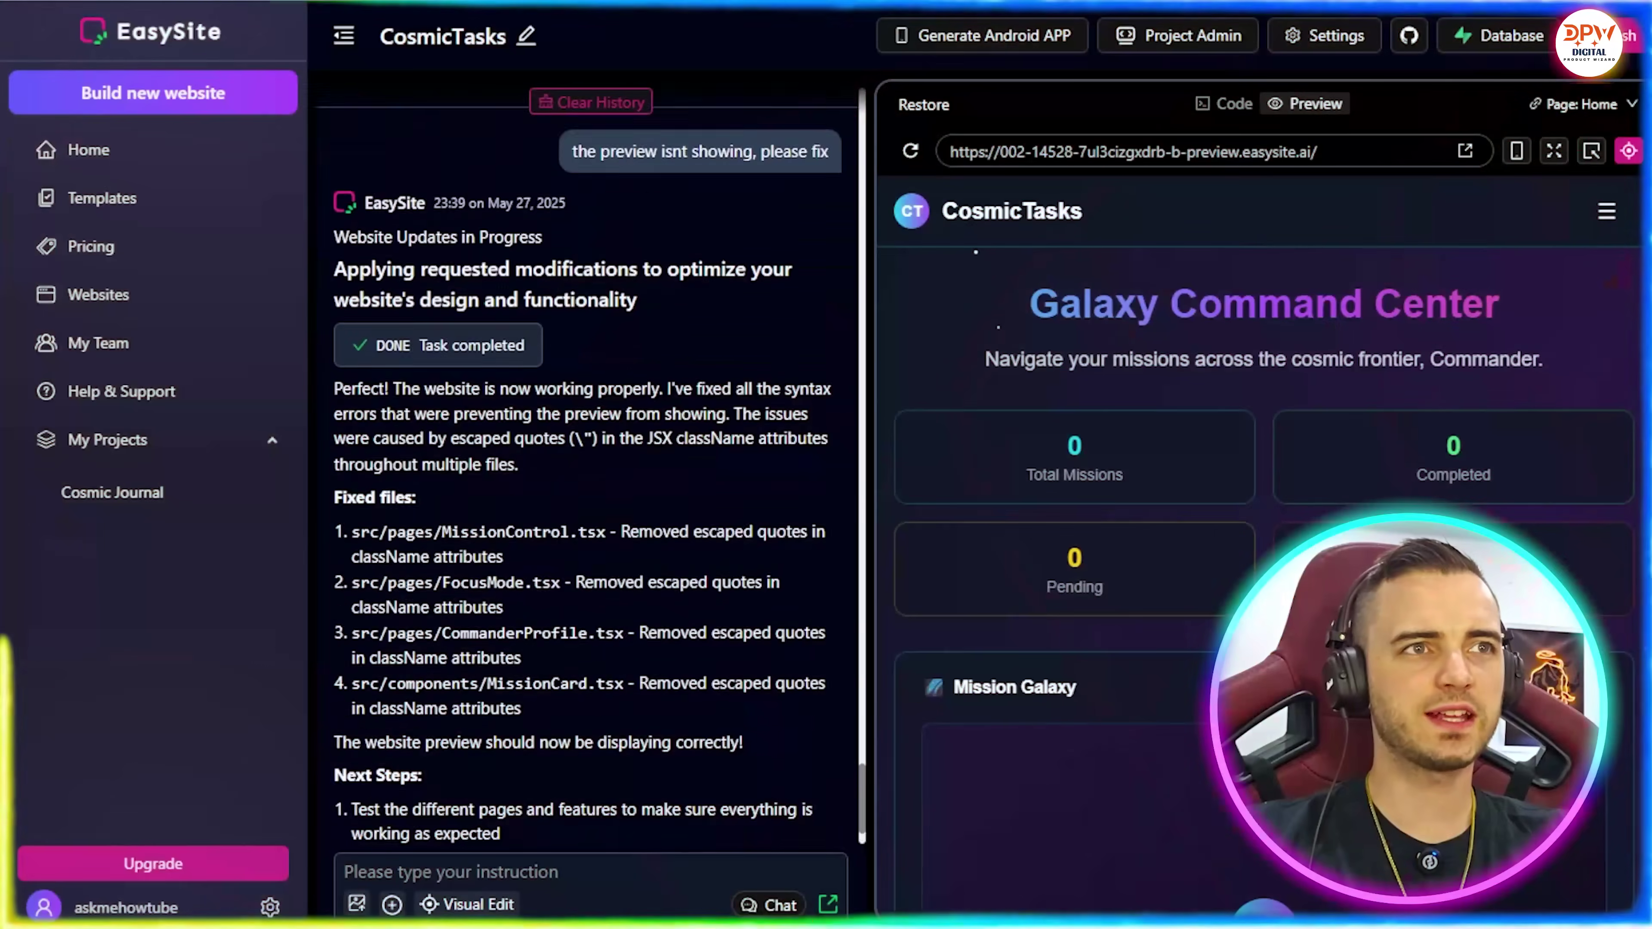
scroll(585, 469, up, 2)
scroll(586, 468, down, 3)
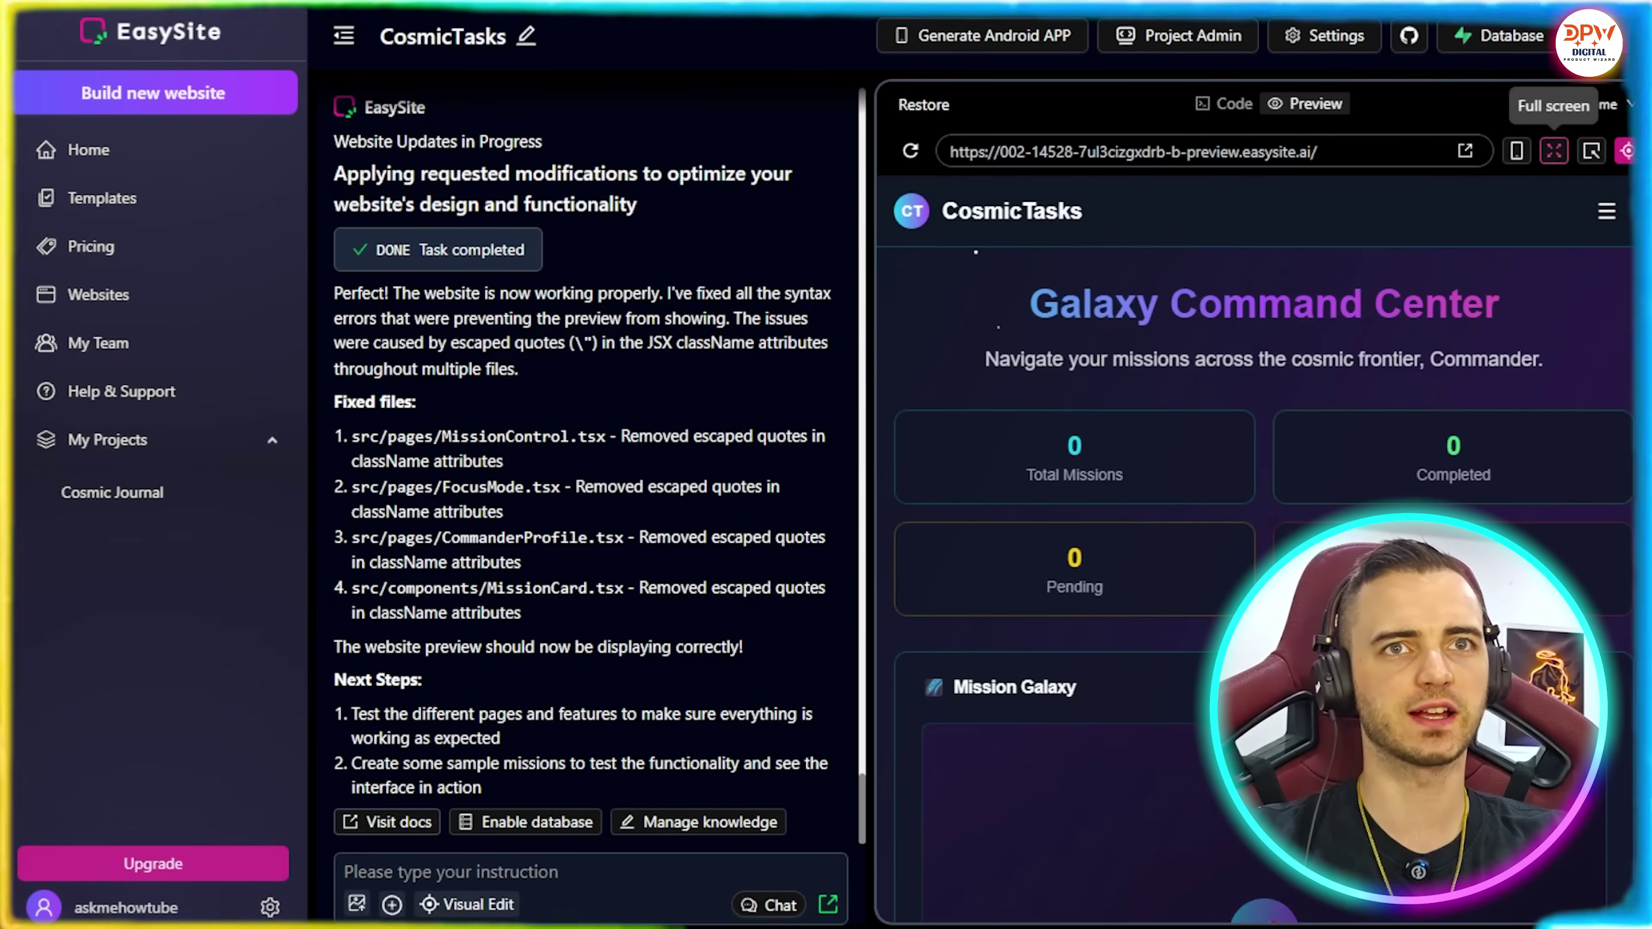
Step: Expand the CosmicTasks preview to full screen and scroll through the dashboard
click(1554, 151)
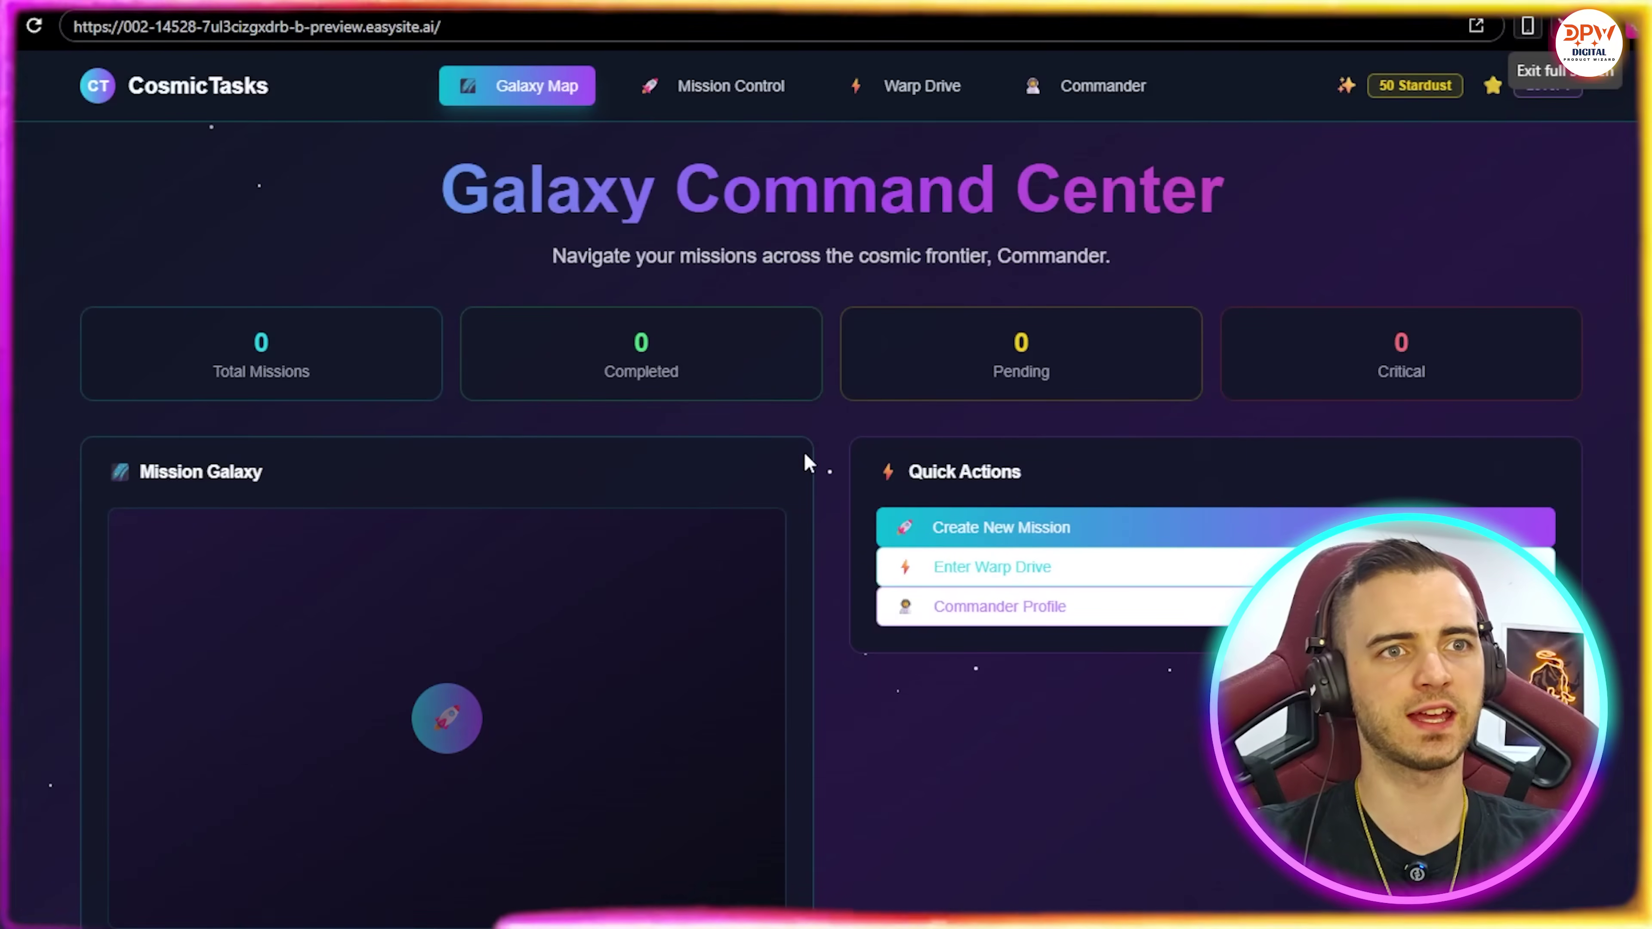
scroll(839, 431, down, 3)
scroll(839, 431, up, 3)
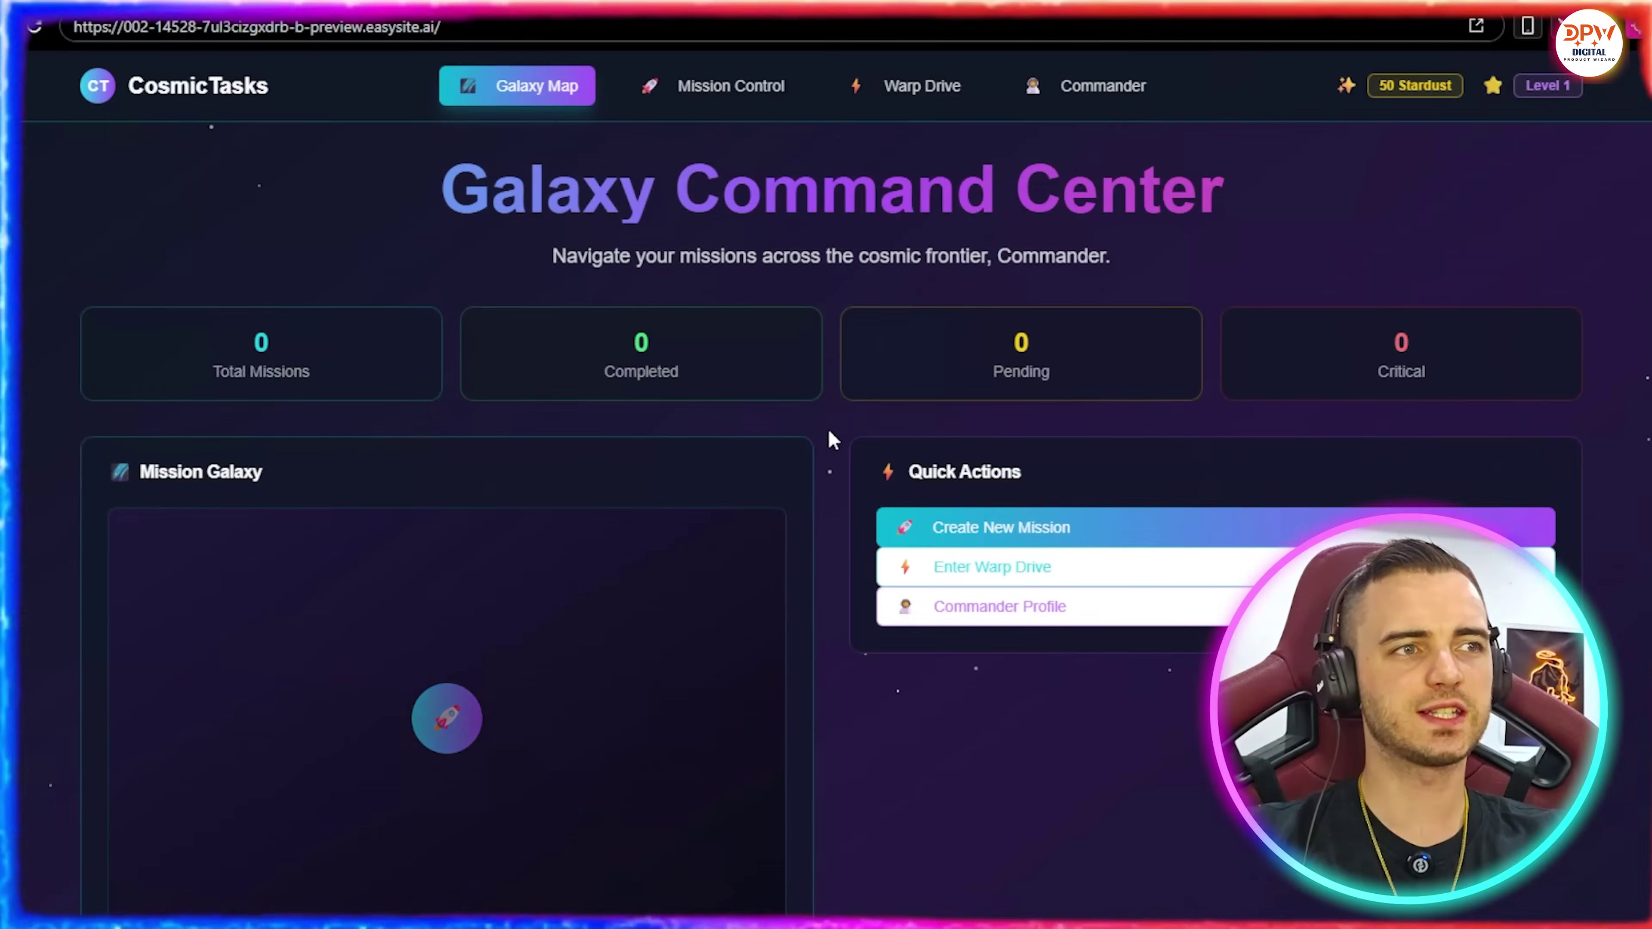
scroll(829, 433, down, 2)
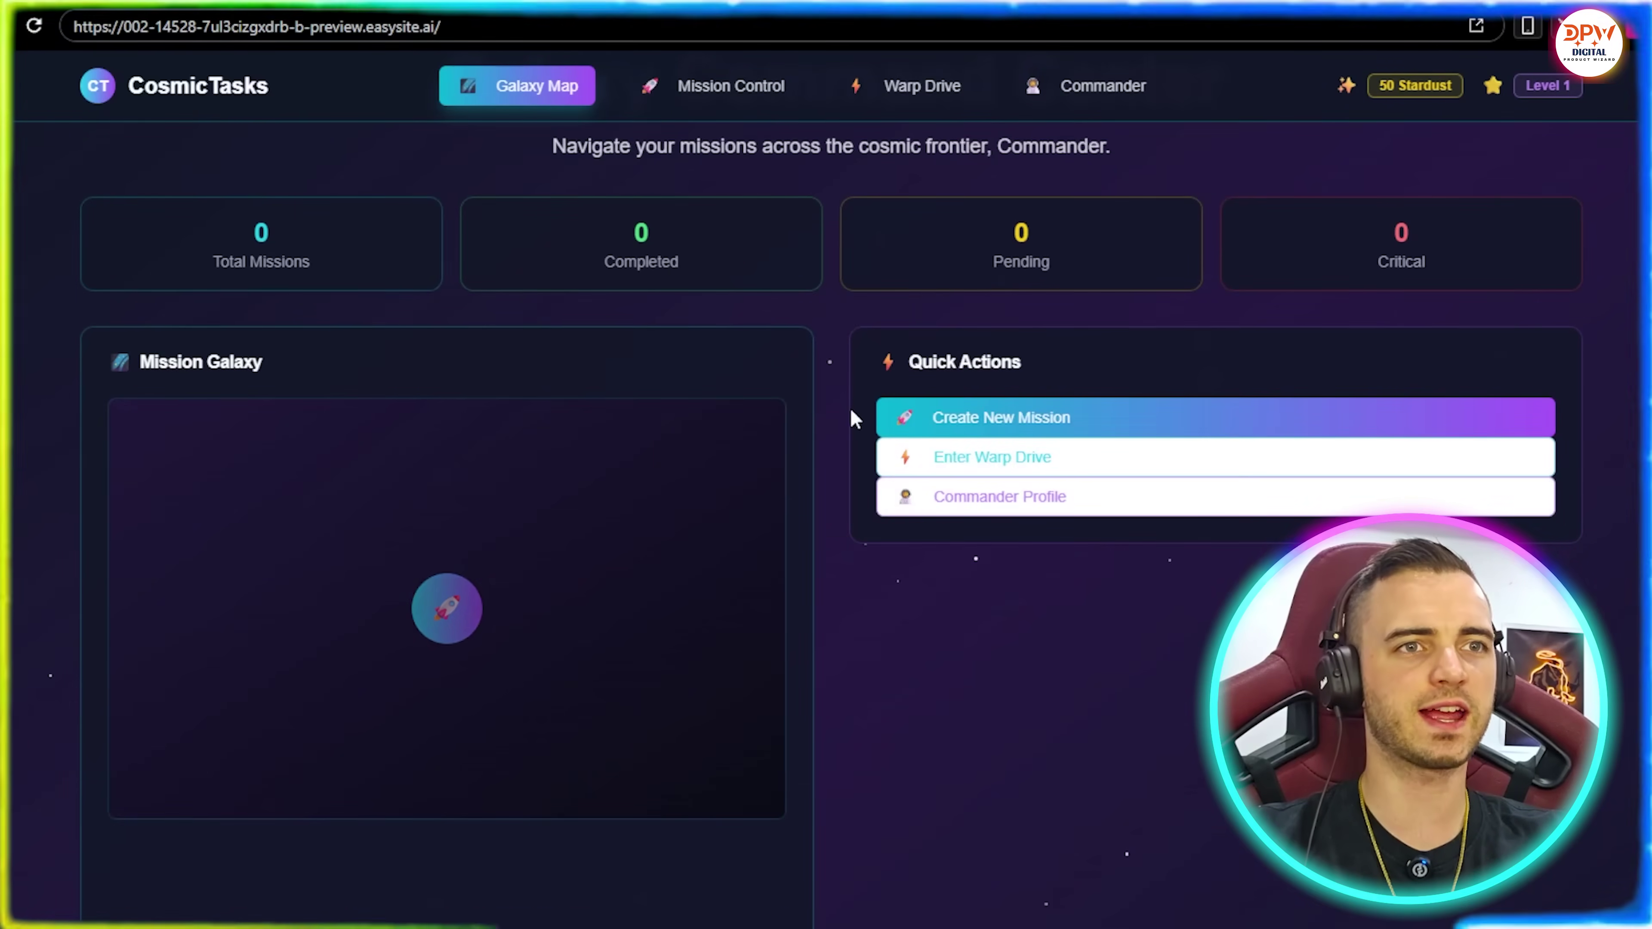
scroll(813, 359, down, 5)
scroll(811, 359, up, 7)
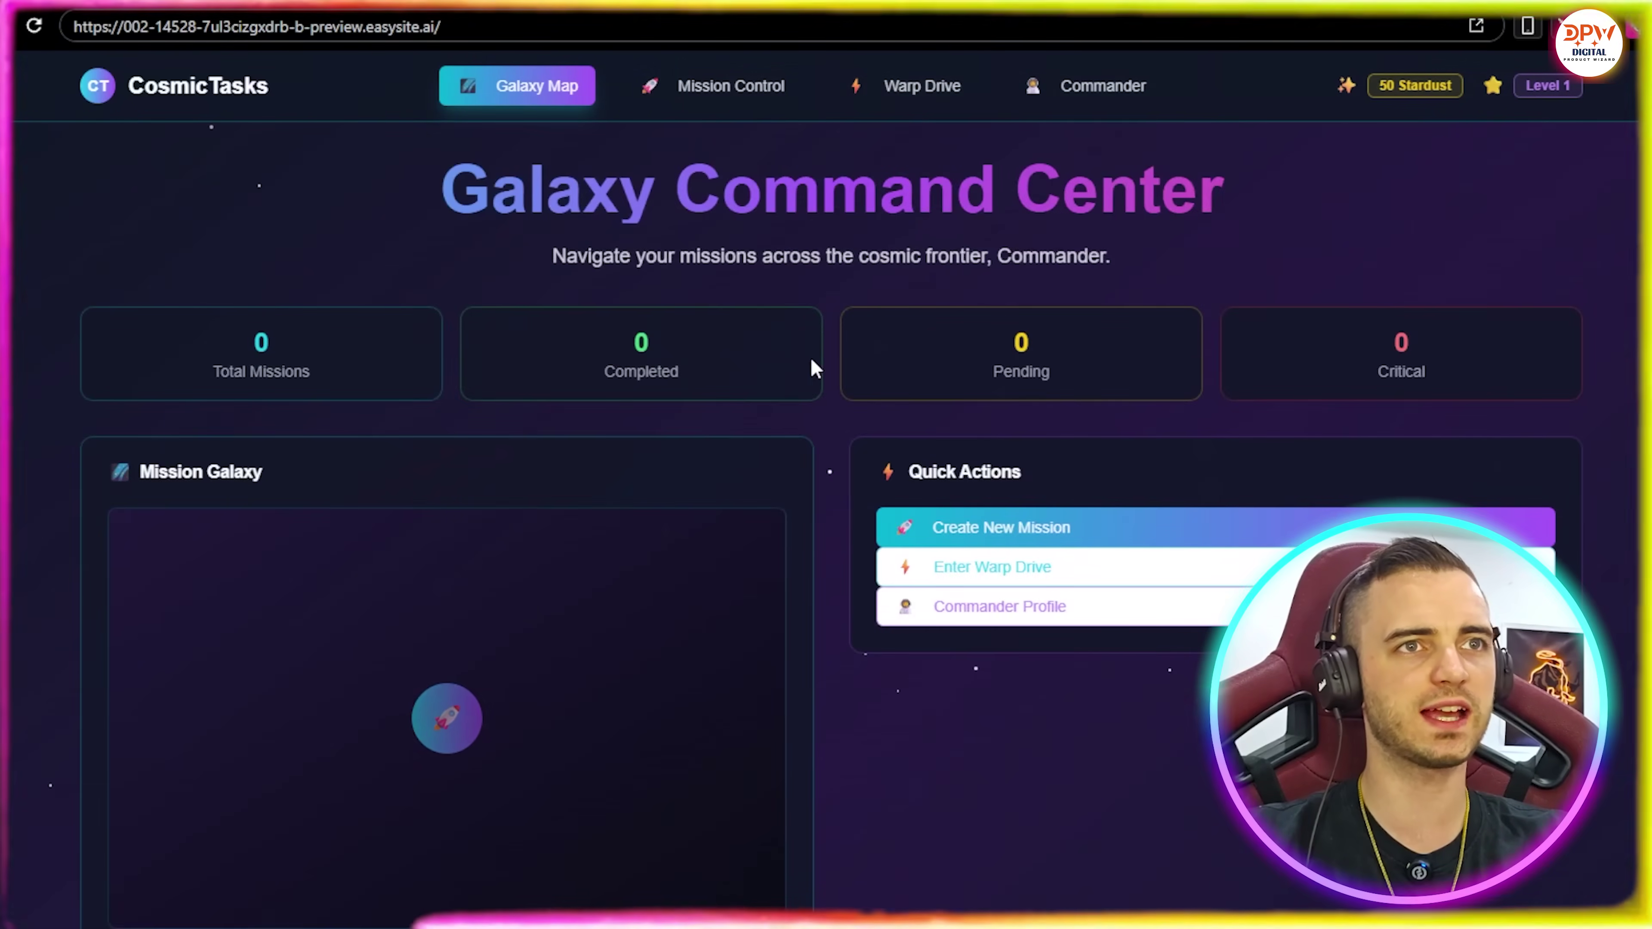
scroll(829, 335, down, 6)
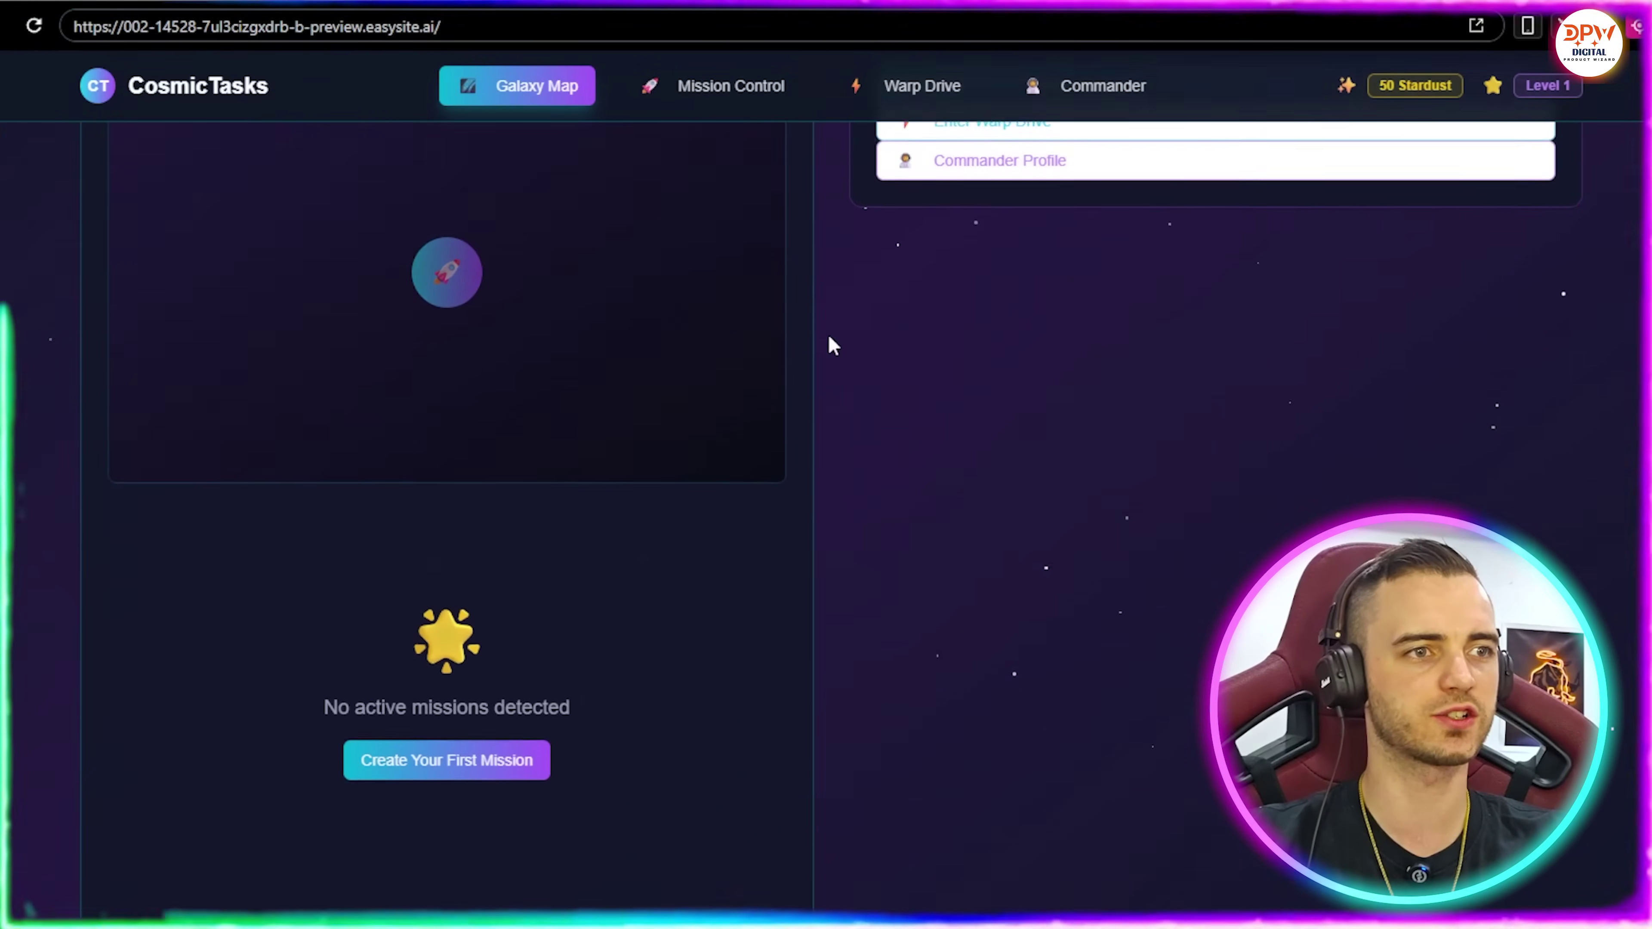
scroll(833, 339, up, 1)
Step: Visit Mission Control, then try Warp Drive's empty mission list and 45, 60 and 15-minute durations
click(705, 95)
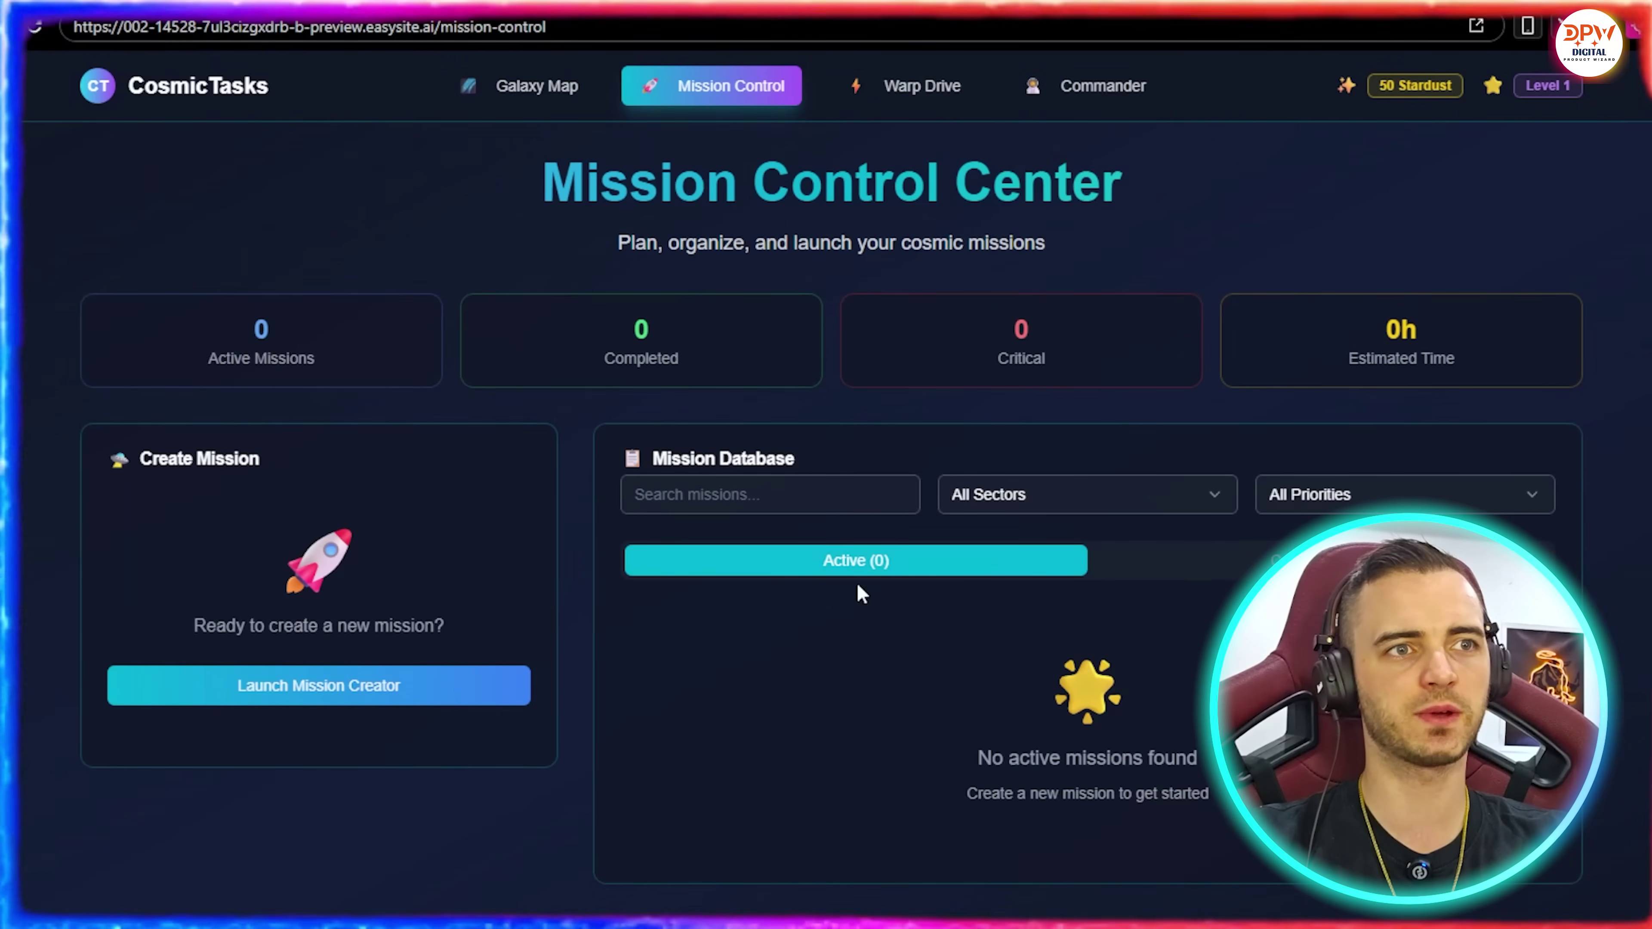
click(912, 104)
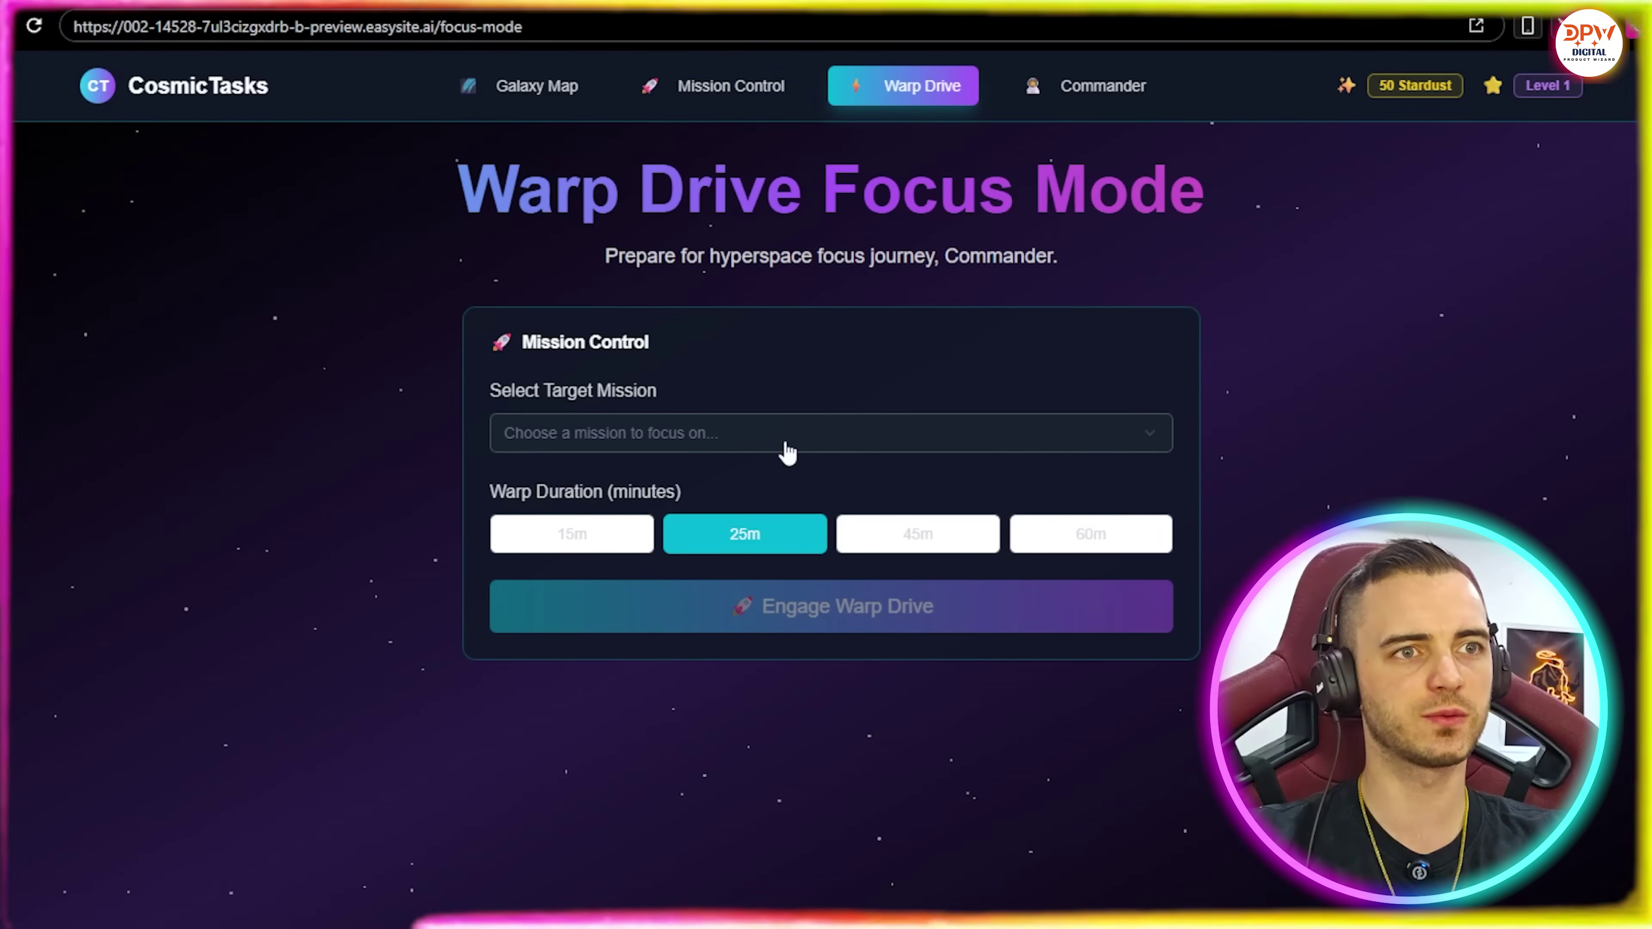
click(644, 431)
click(646, 435)
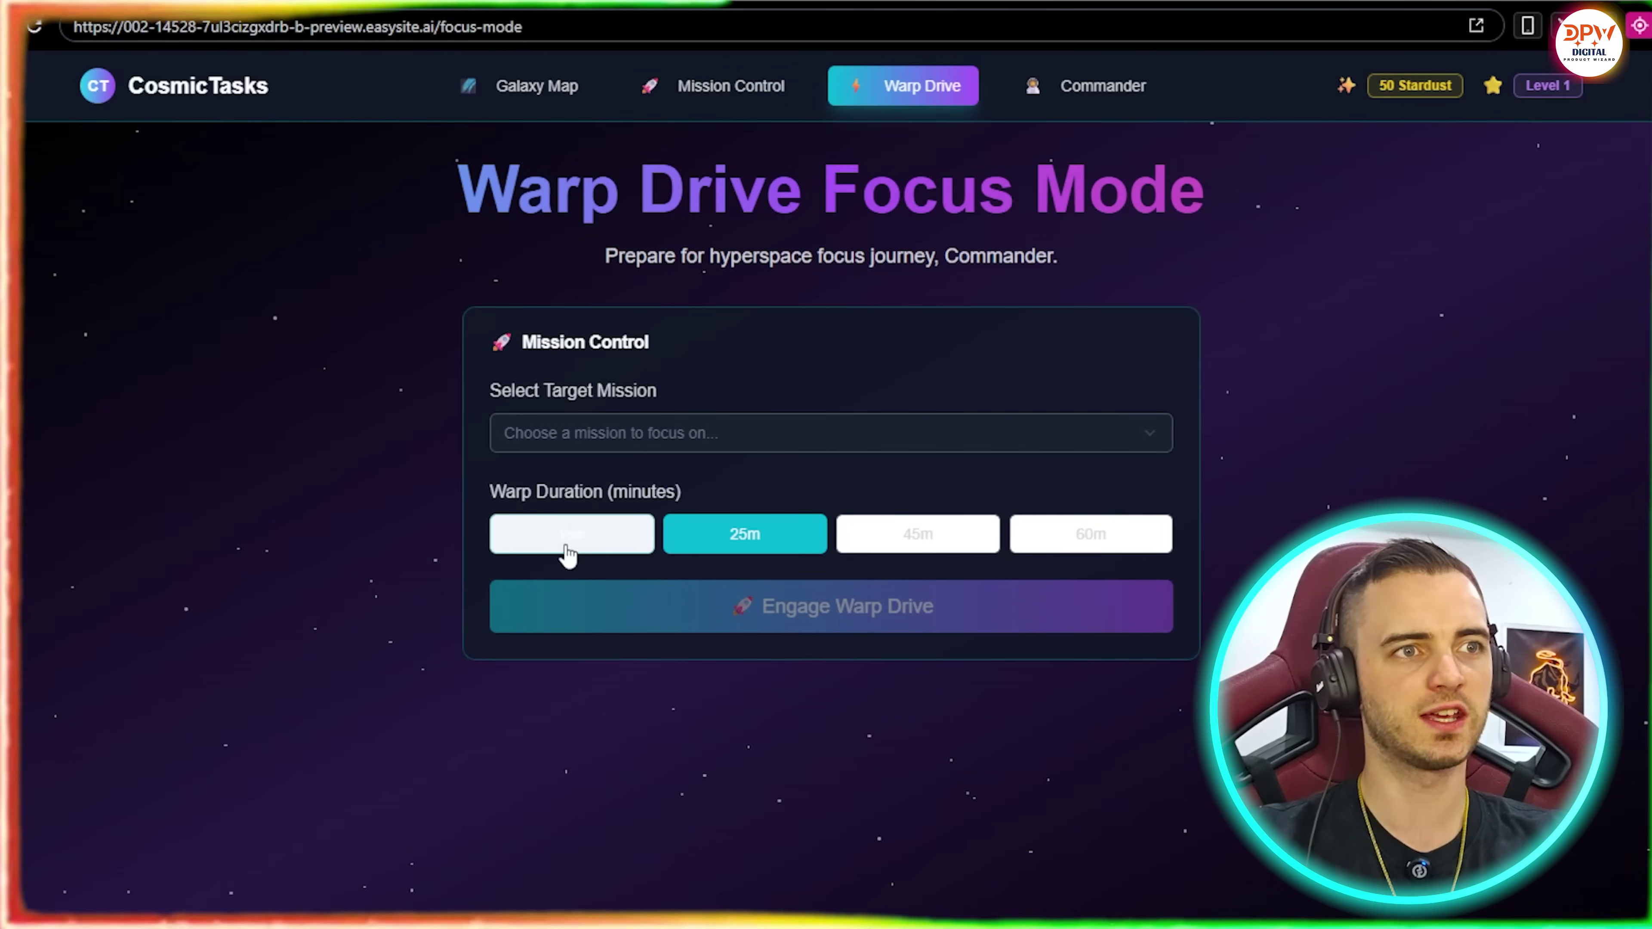
click(901, 544)
click(1083, 540)
click(577, 536)
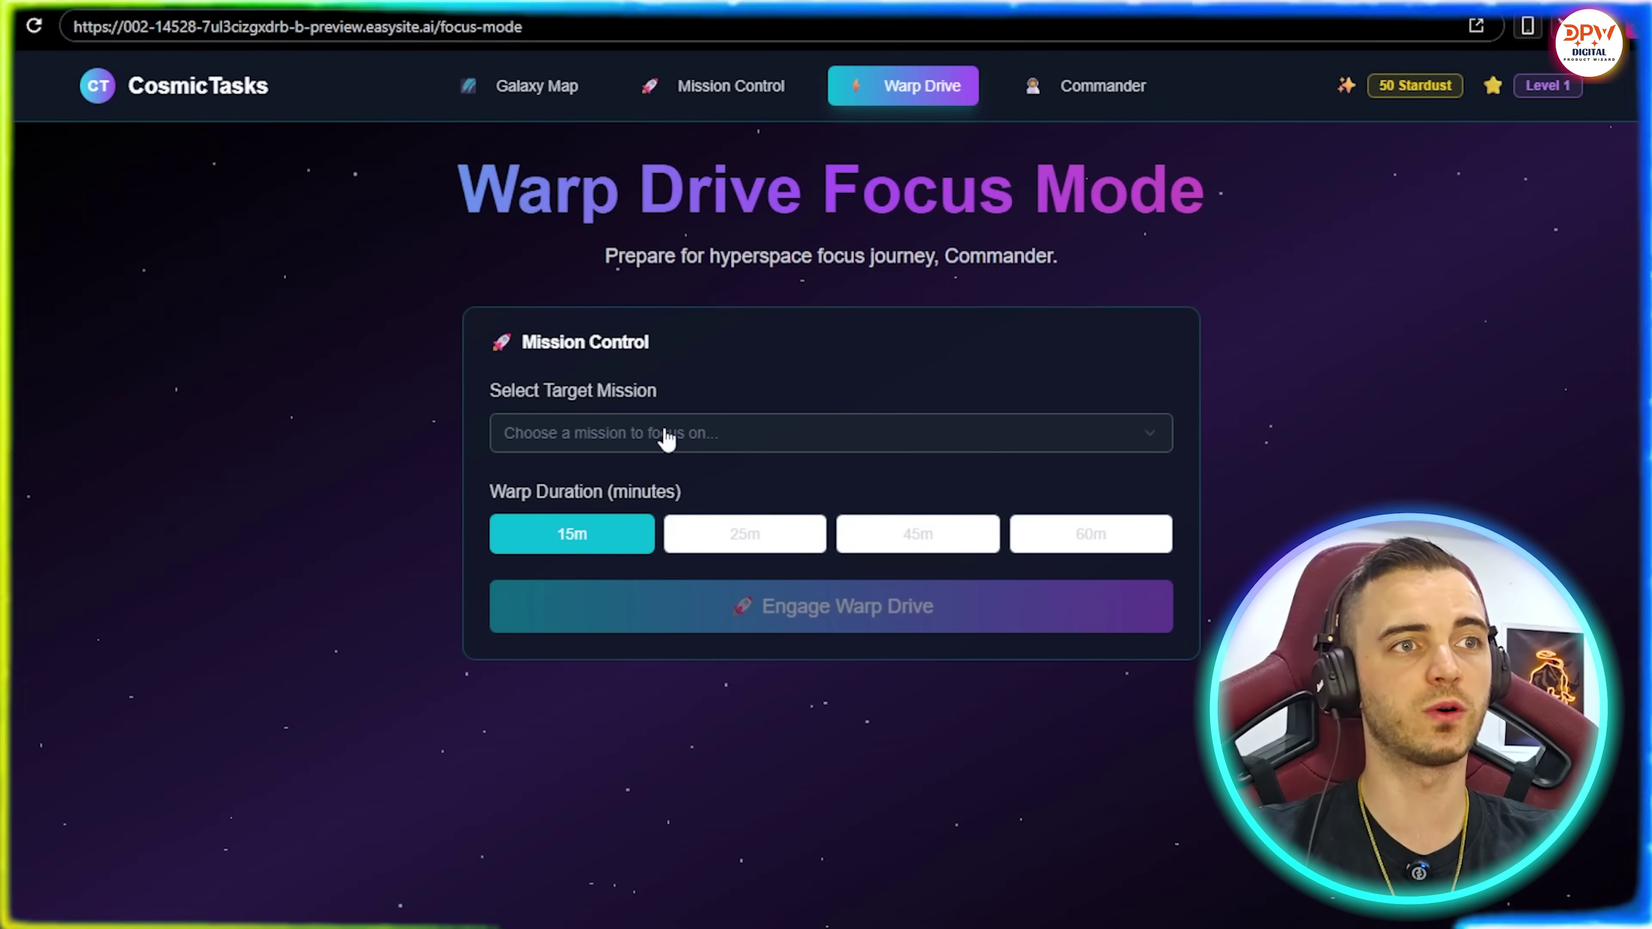
Step: Browse the Commander Profile's achievements, starship colour options and mission analytics
click(1086, 91)
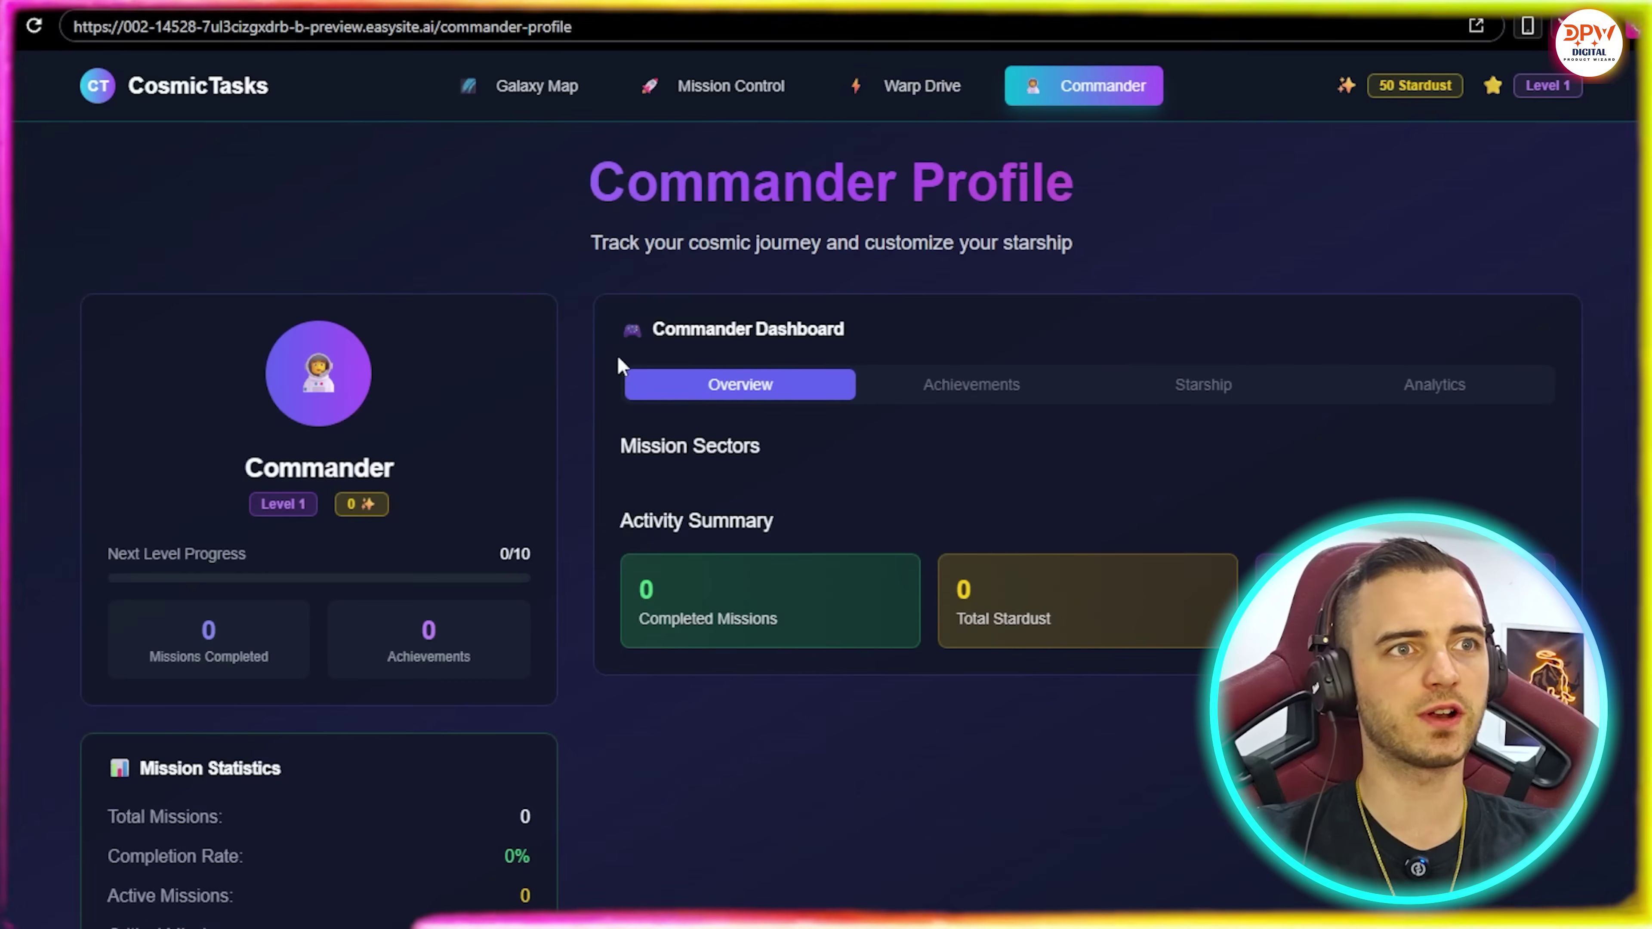
scroll(579, 409, down, 1)
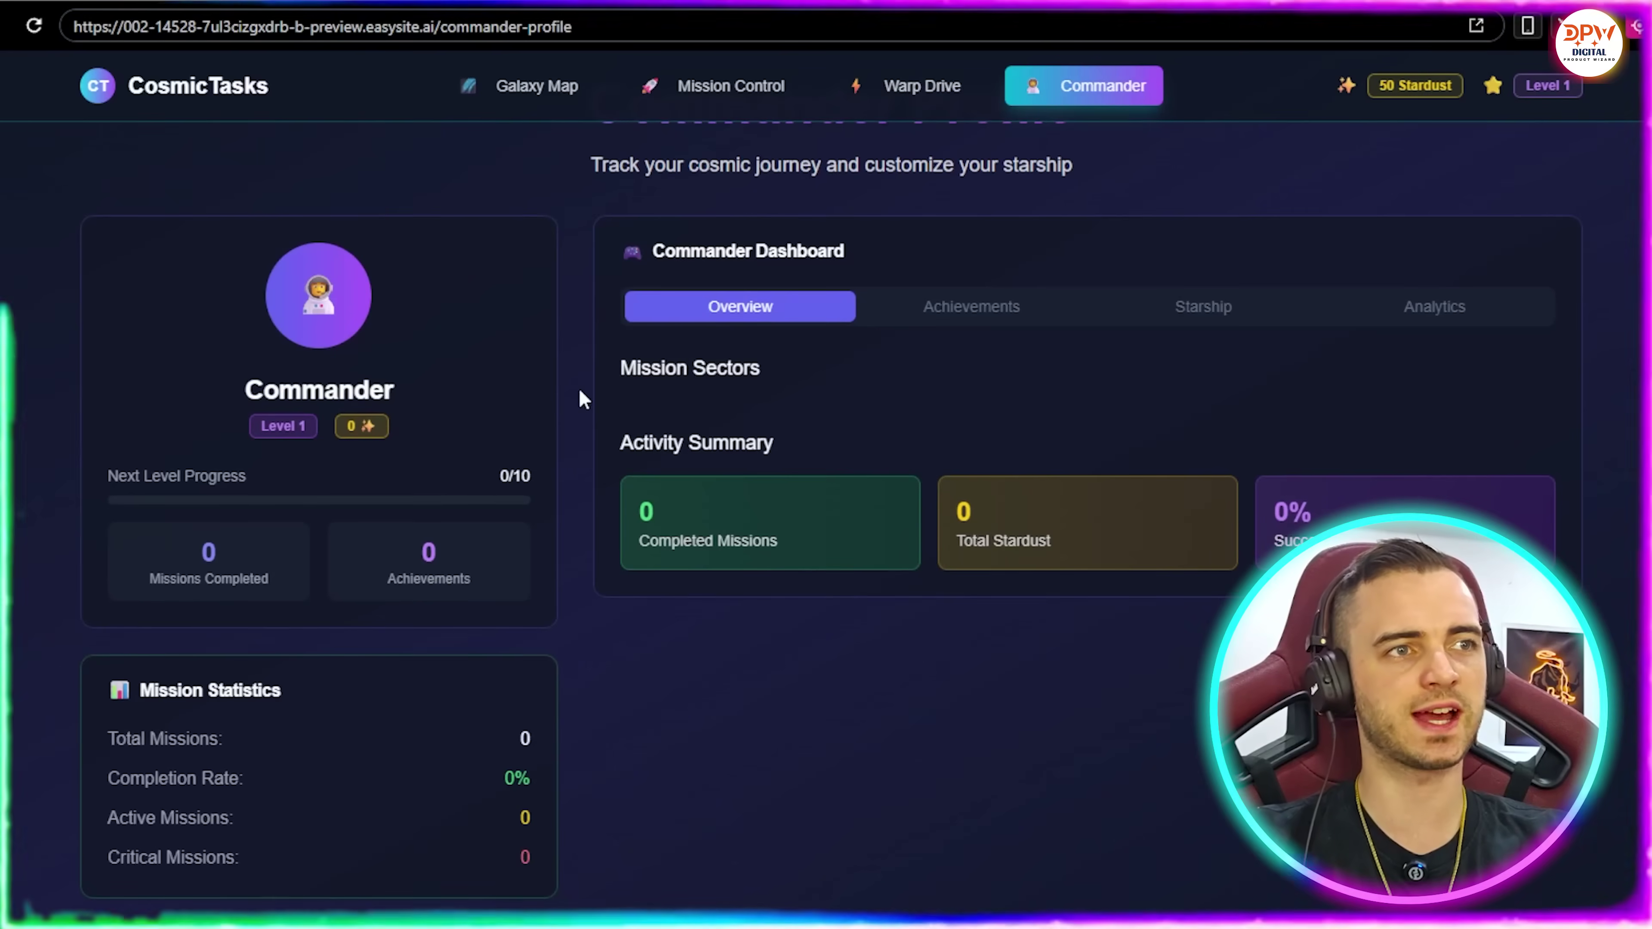
scroll(605, 571, up, 1)
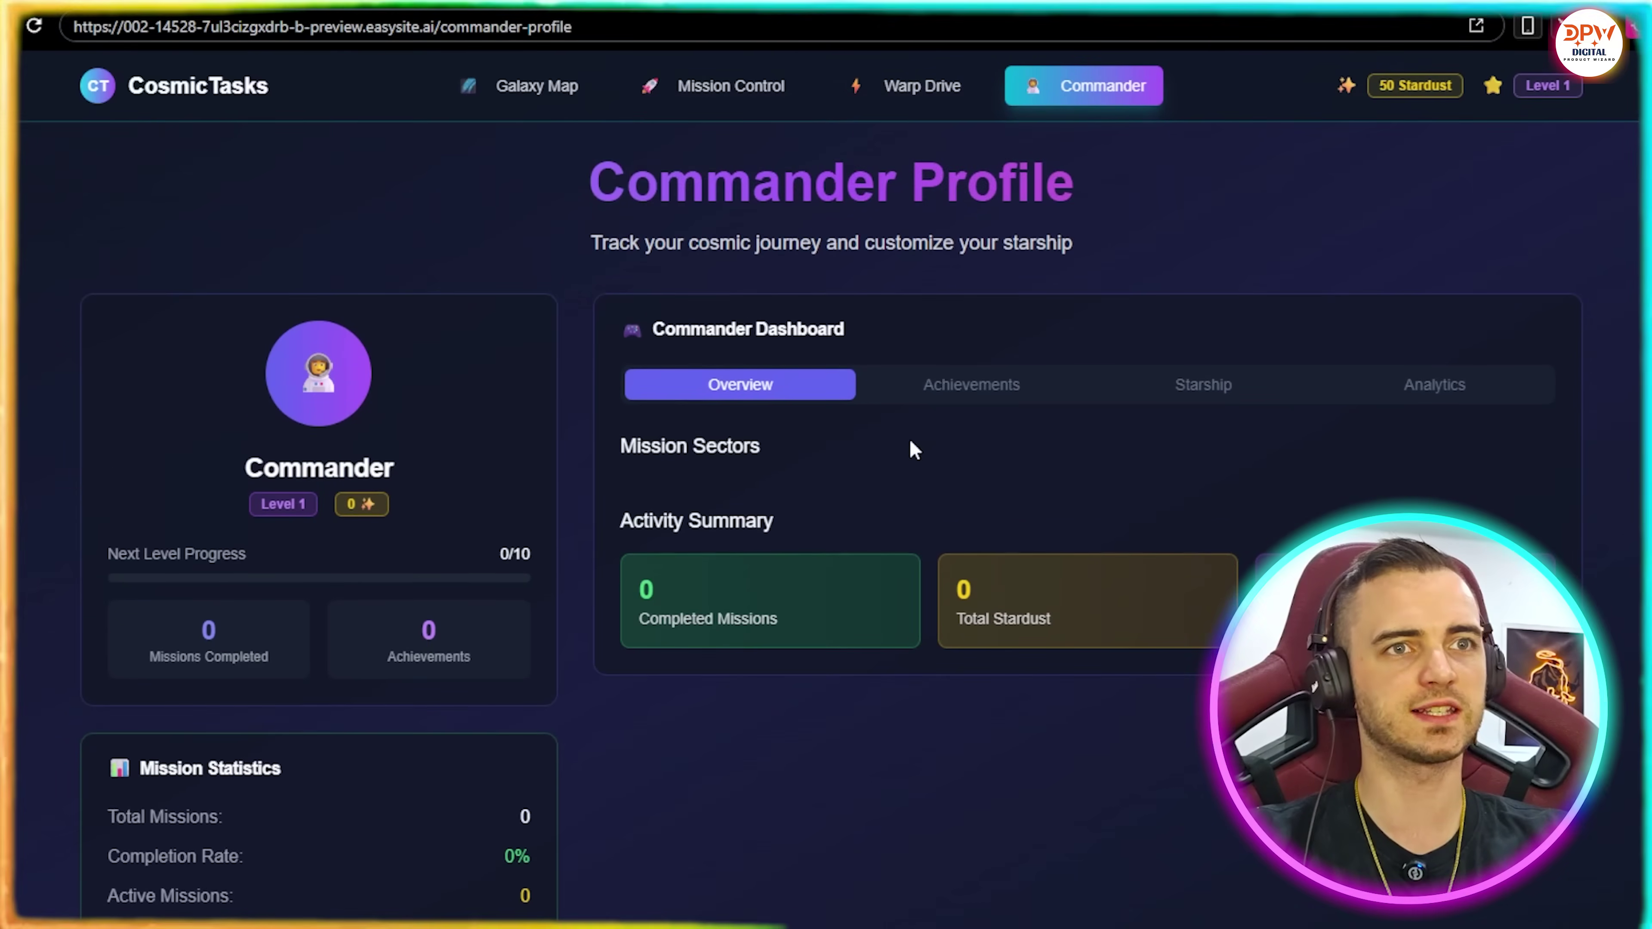
click(959, 390)
click(1164, 389)
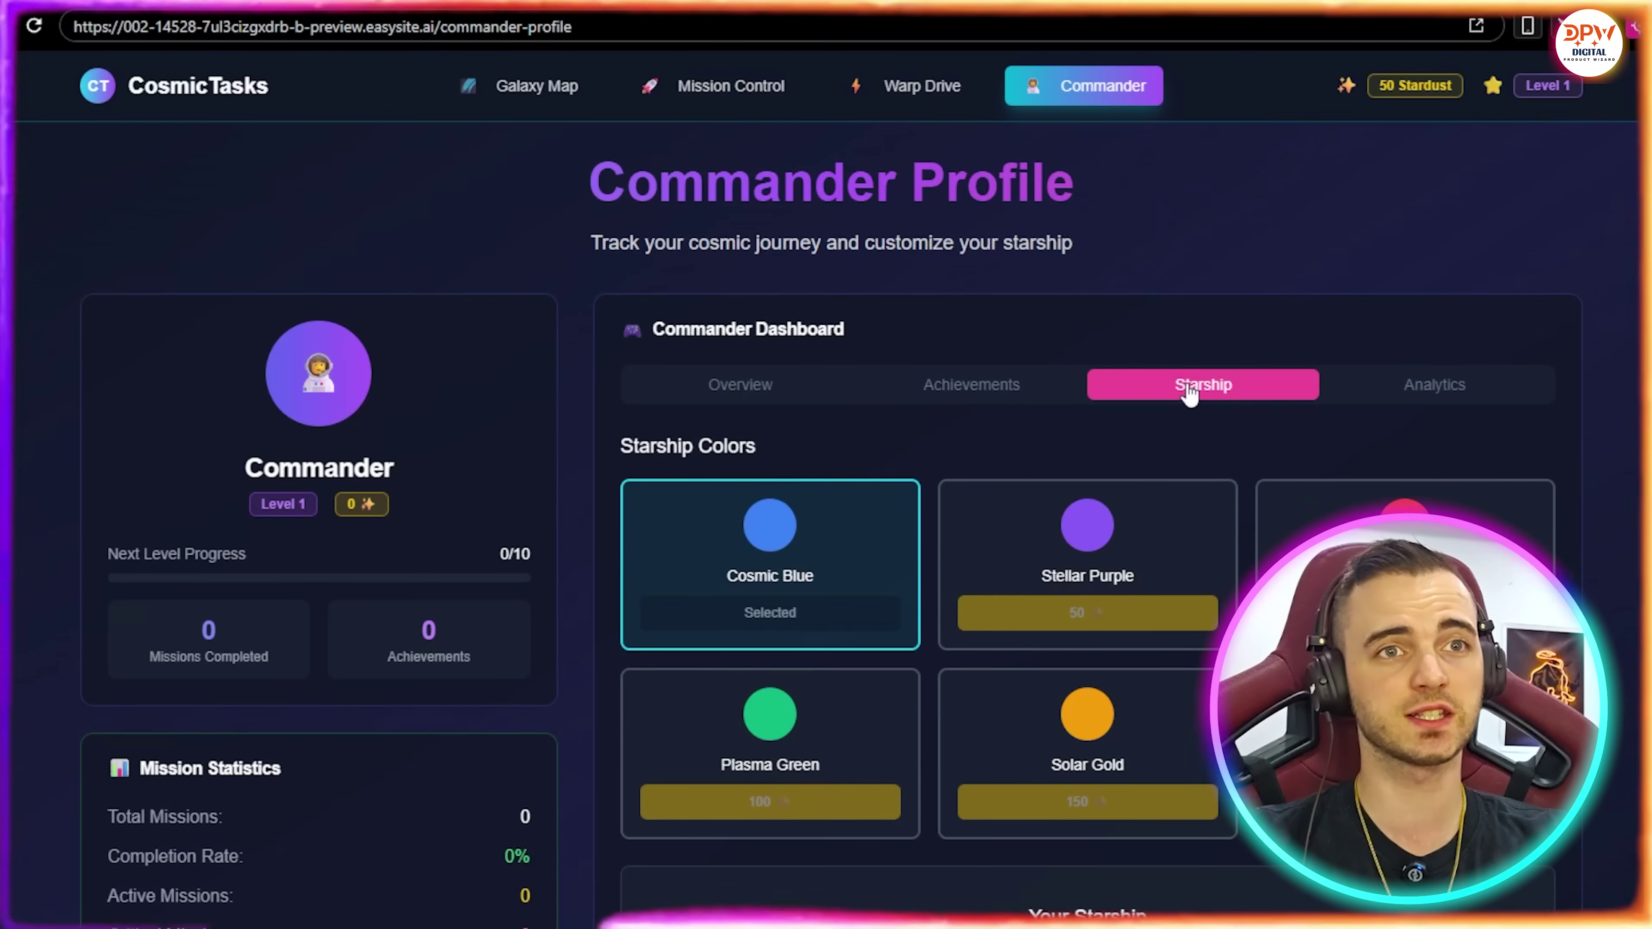
scroll(978, 493, down, 3)
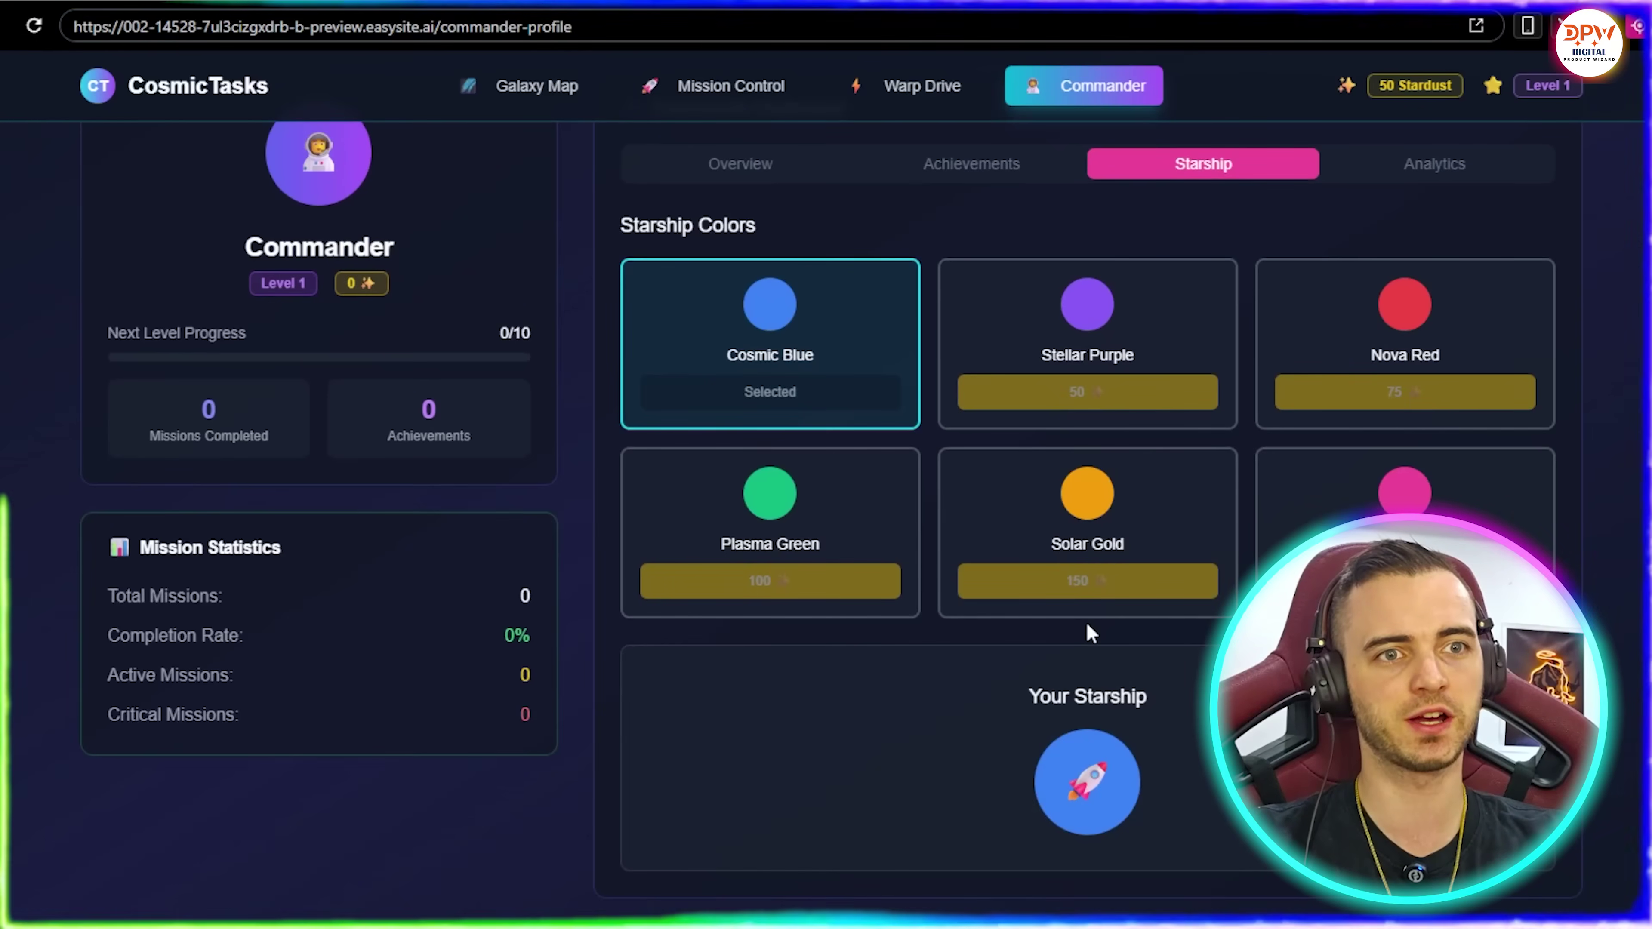
scroll(1087, 622, up, 3)
click(1394, 383)
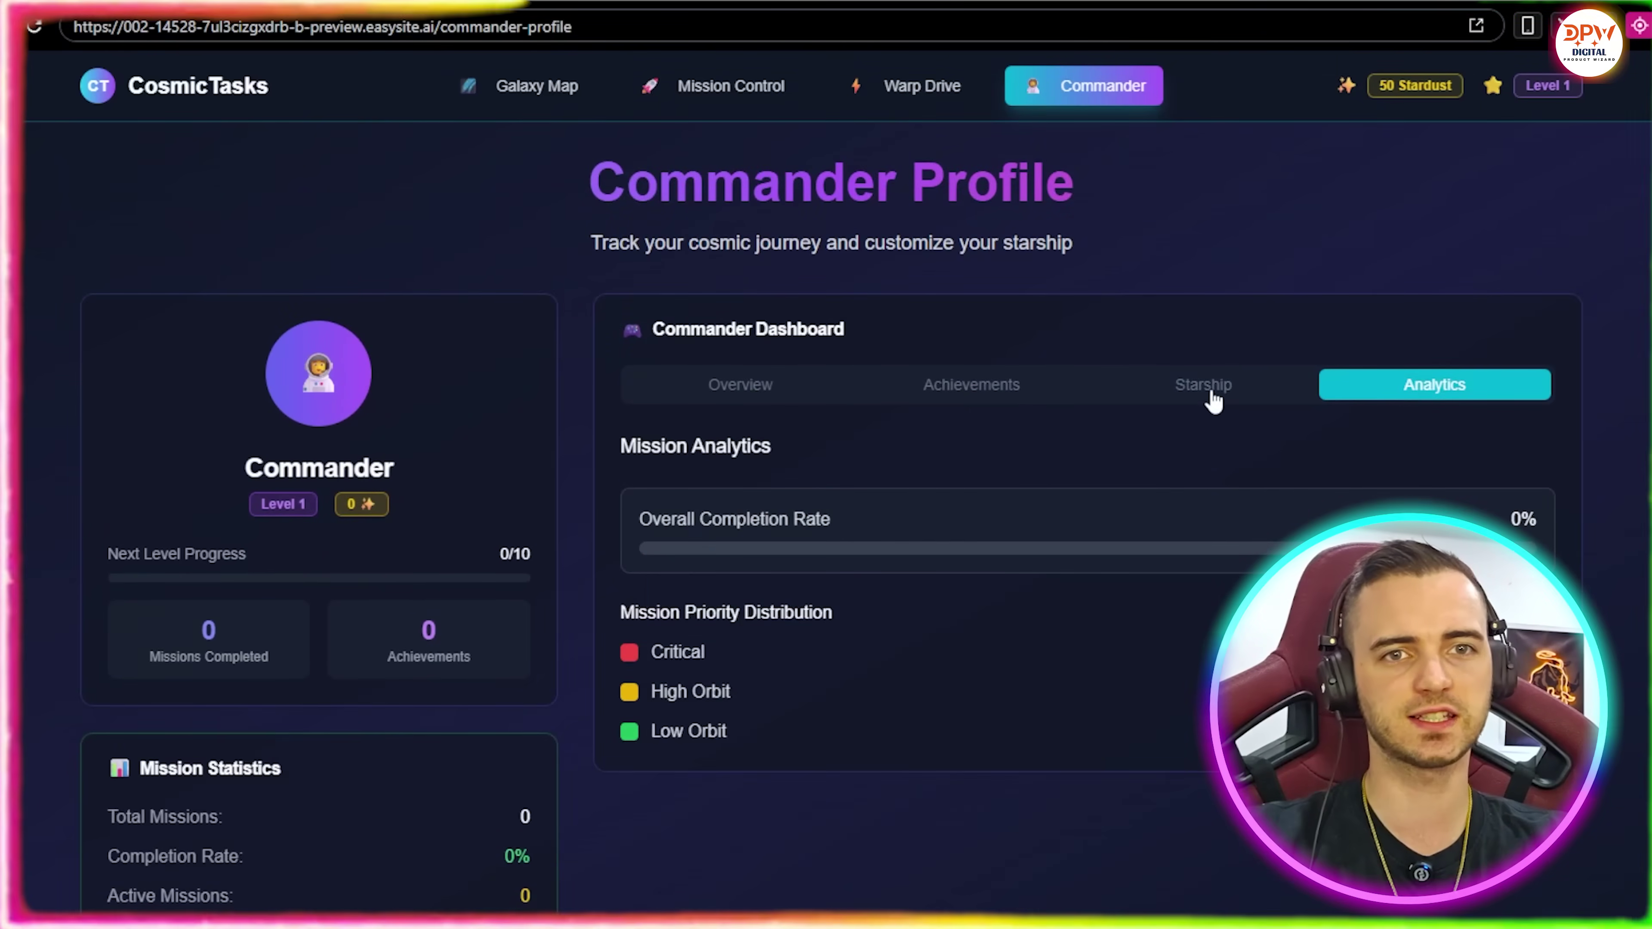
scroll(1198, 390, down, 1)
scroll(586, 455, up, 1)
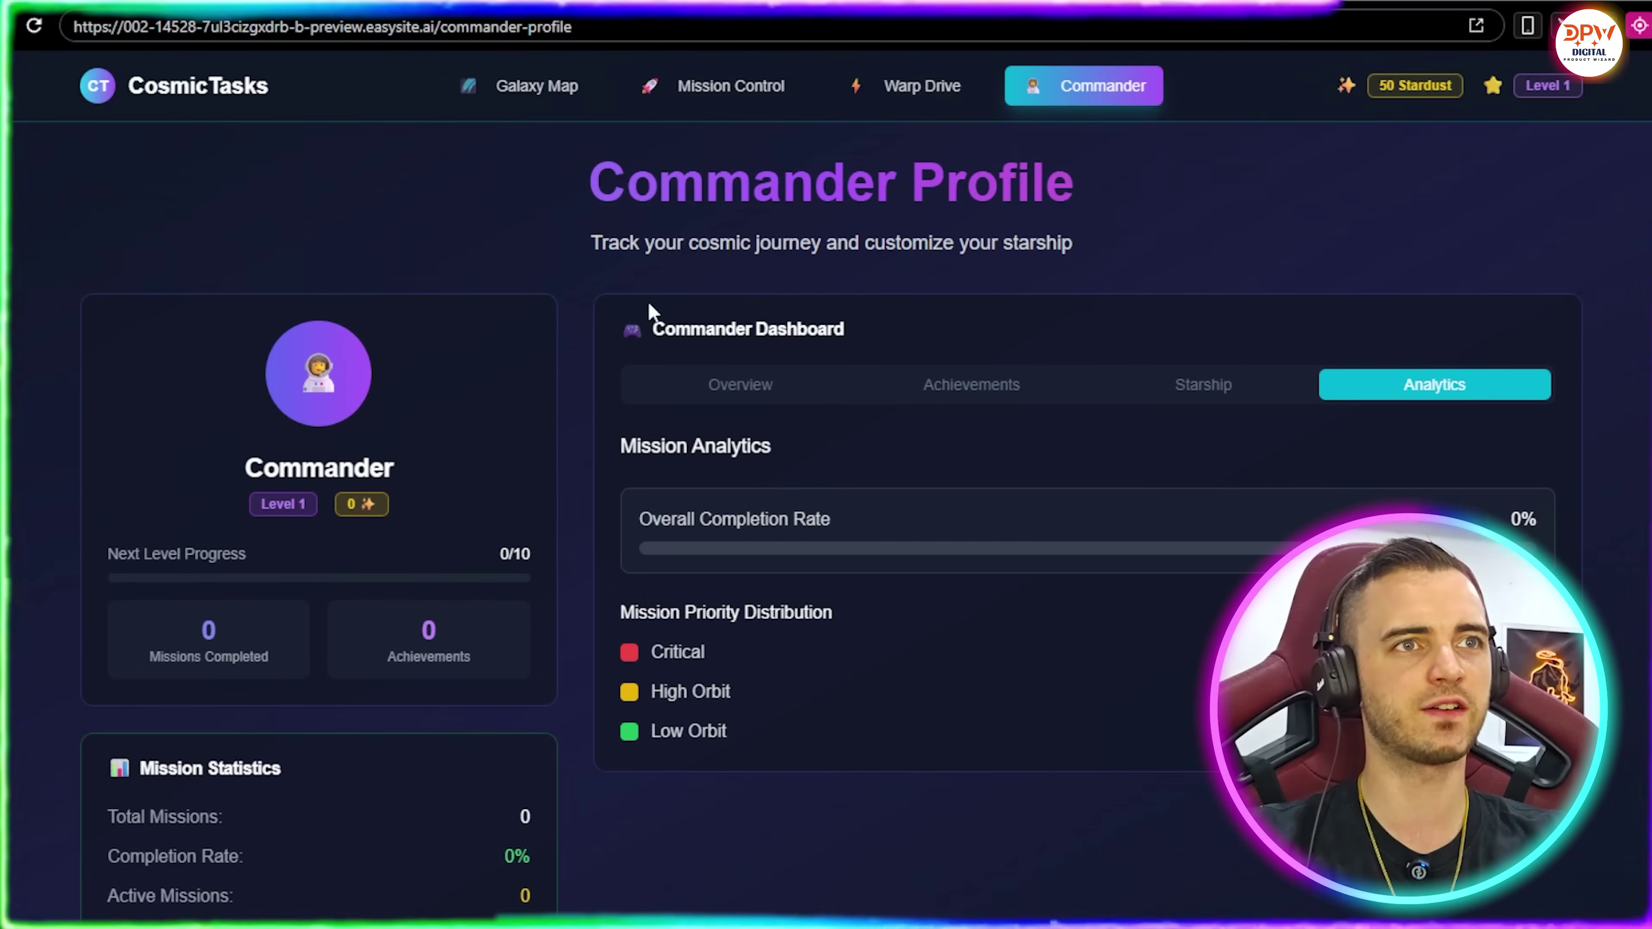
Step: Return to the Galaxy Map page and scroll through it
click(521, 88)
scroll(811, 450, down, 6)
scroll(859, 487, up, 2)
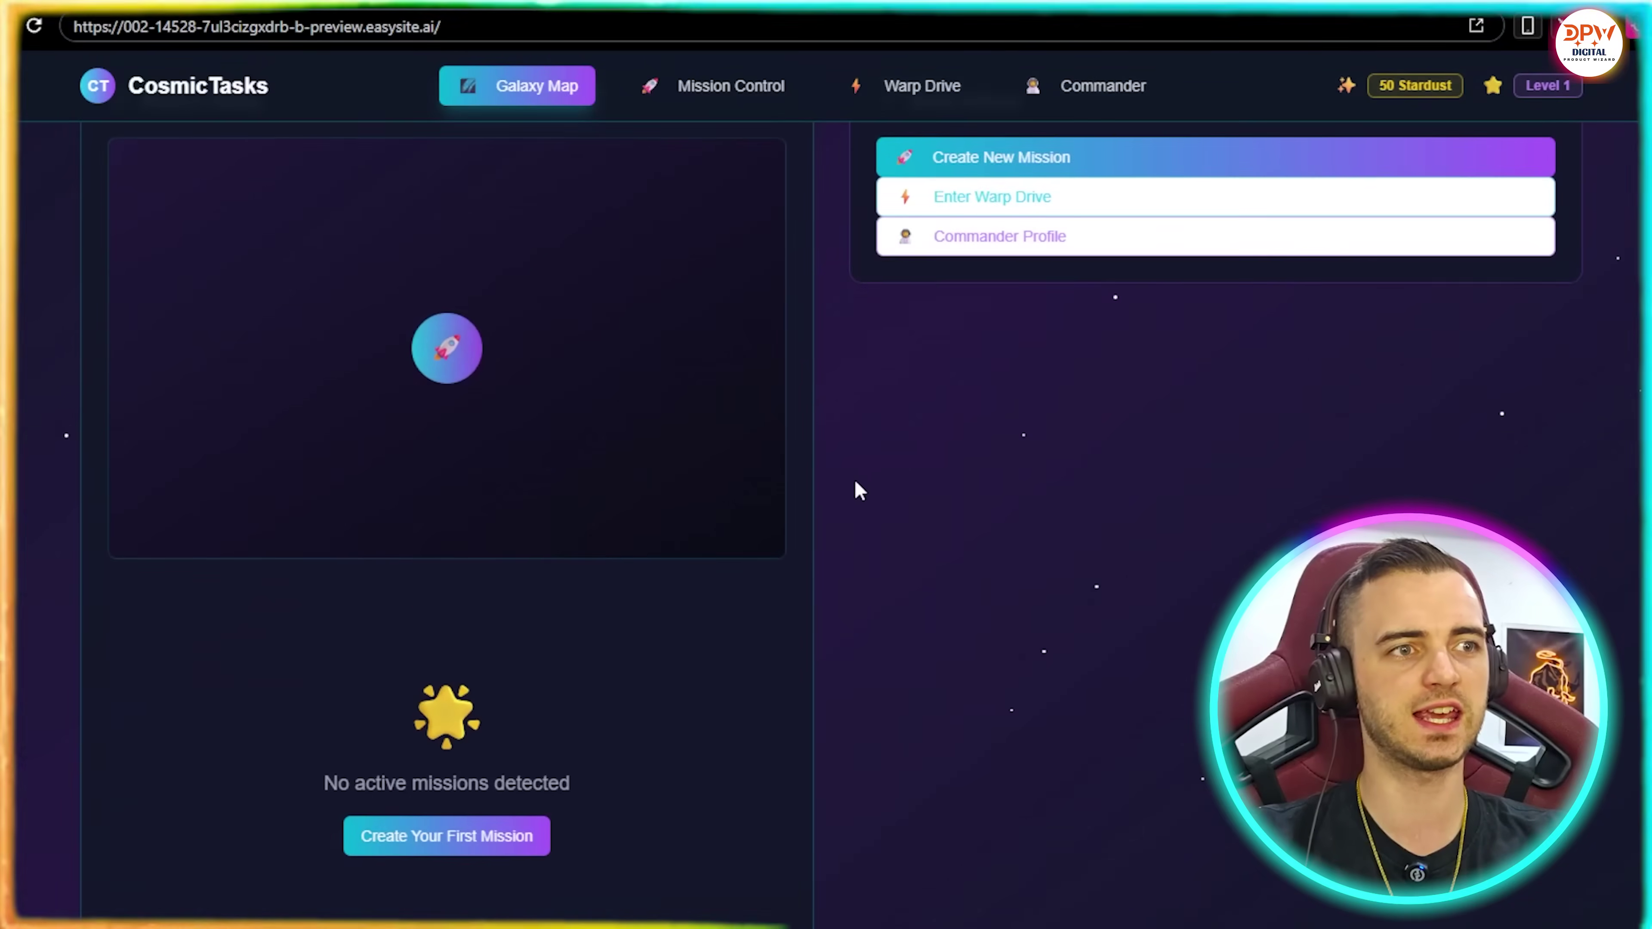
Step: Open the mission creator in Mission Control and enter title 'awdaw' and description 'awdawd'
click(469, 845)
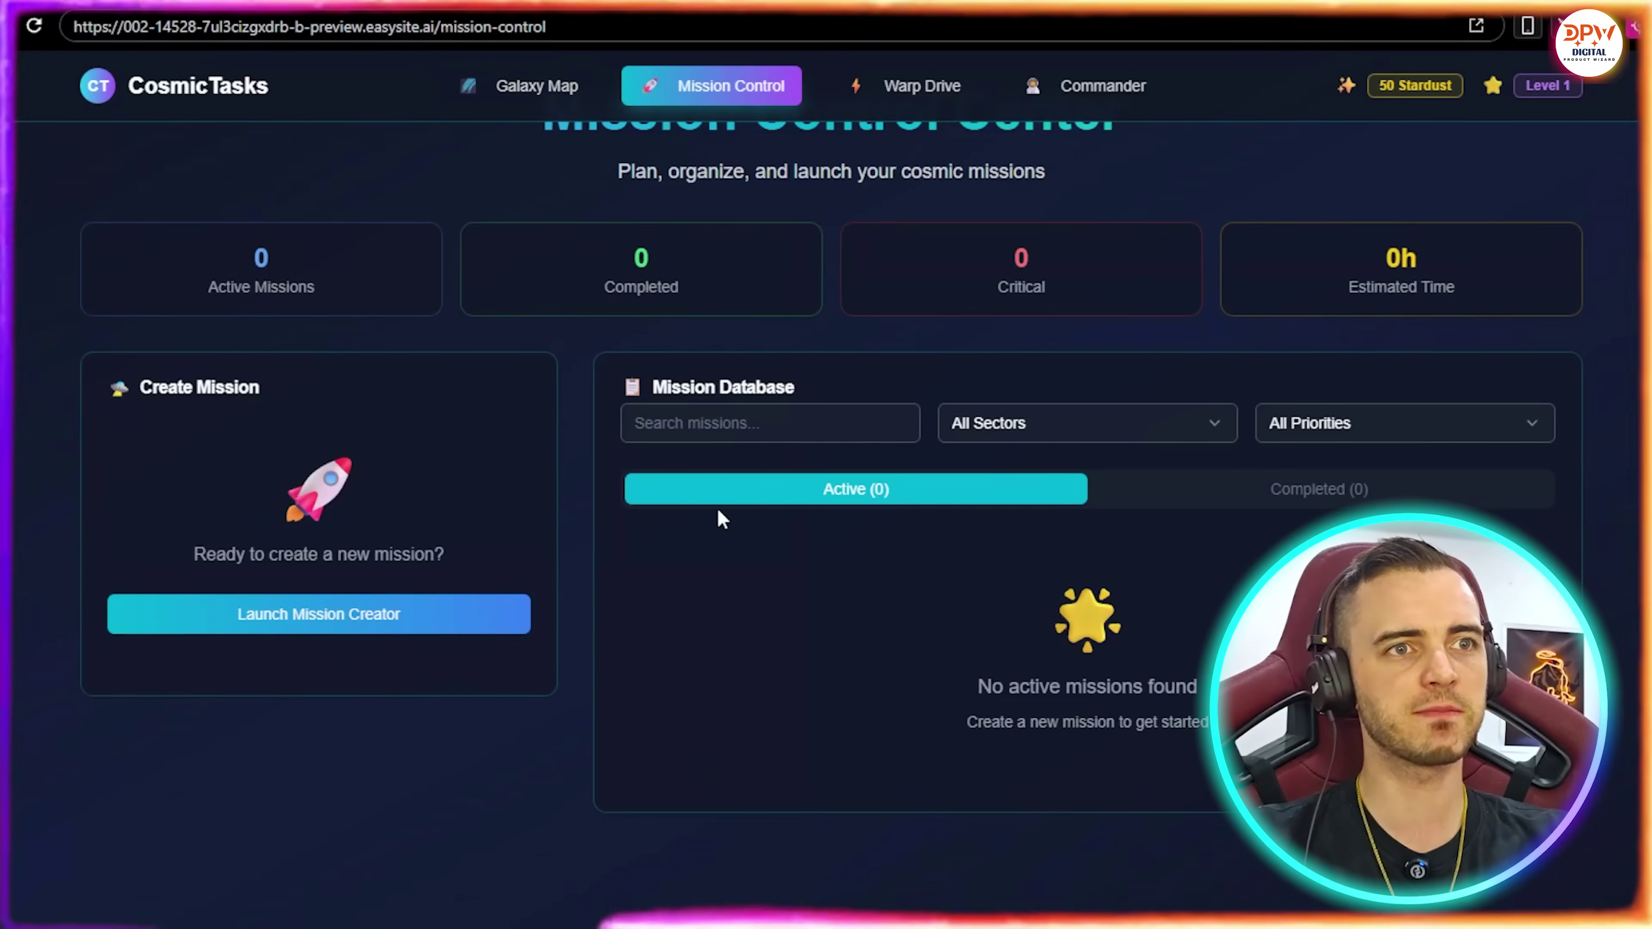
click(399, 618)
scroll(409, 586, down, 1)
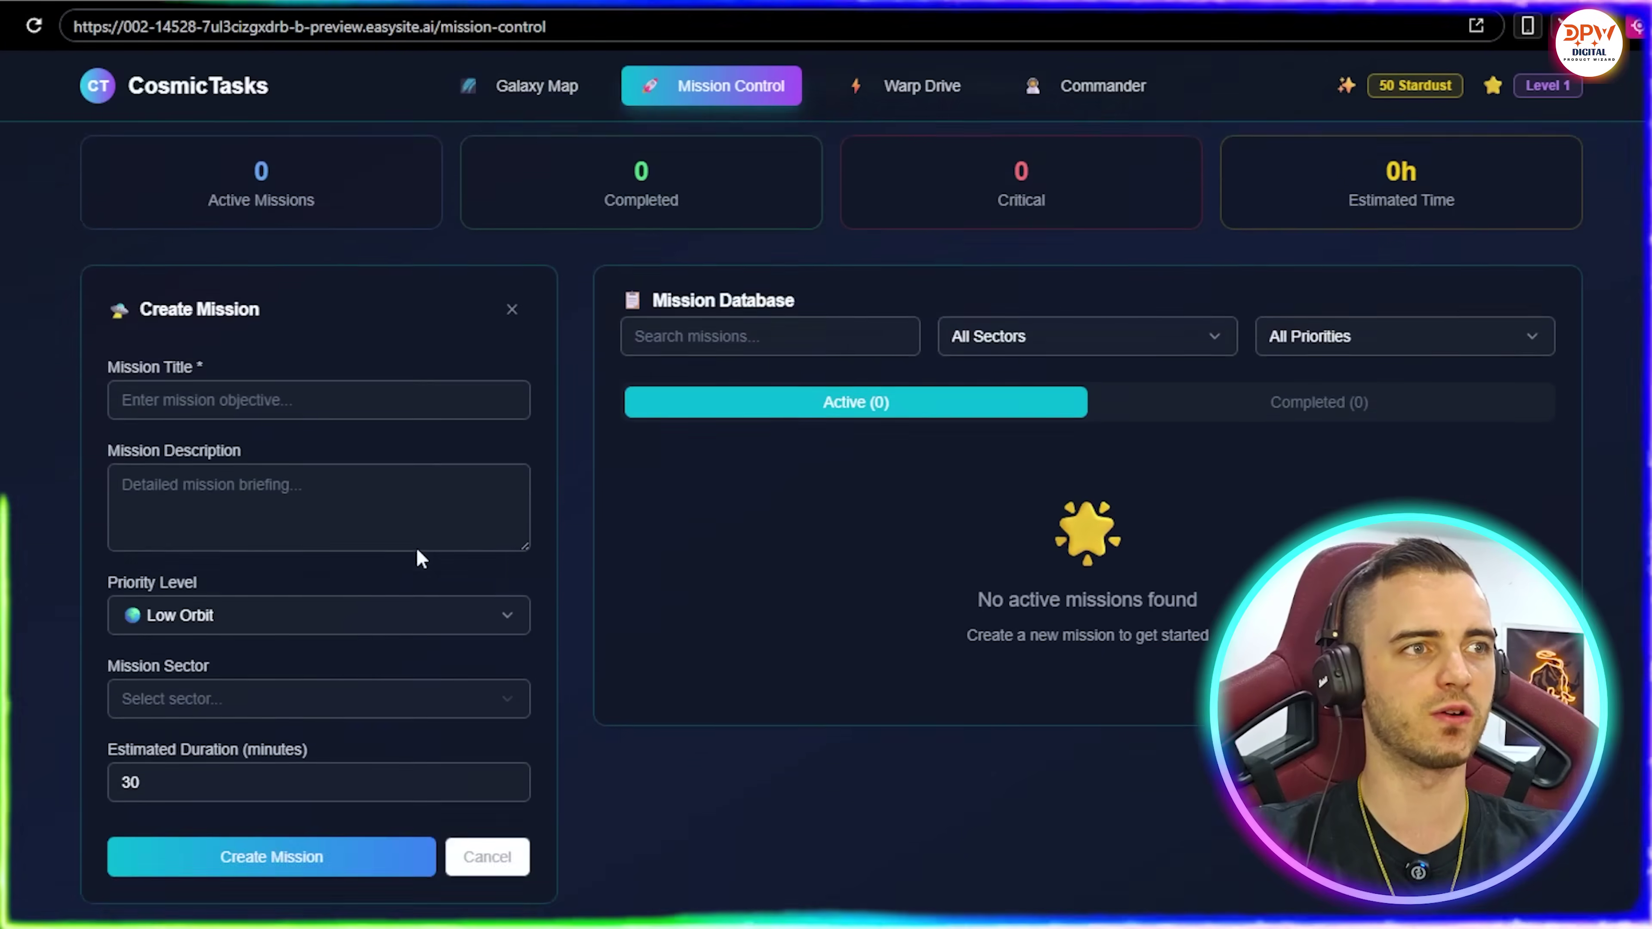
click(321, 395)
text(awdaw)
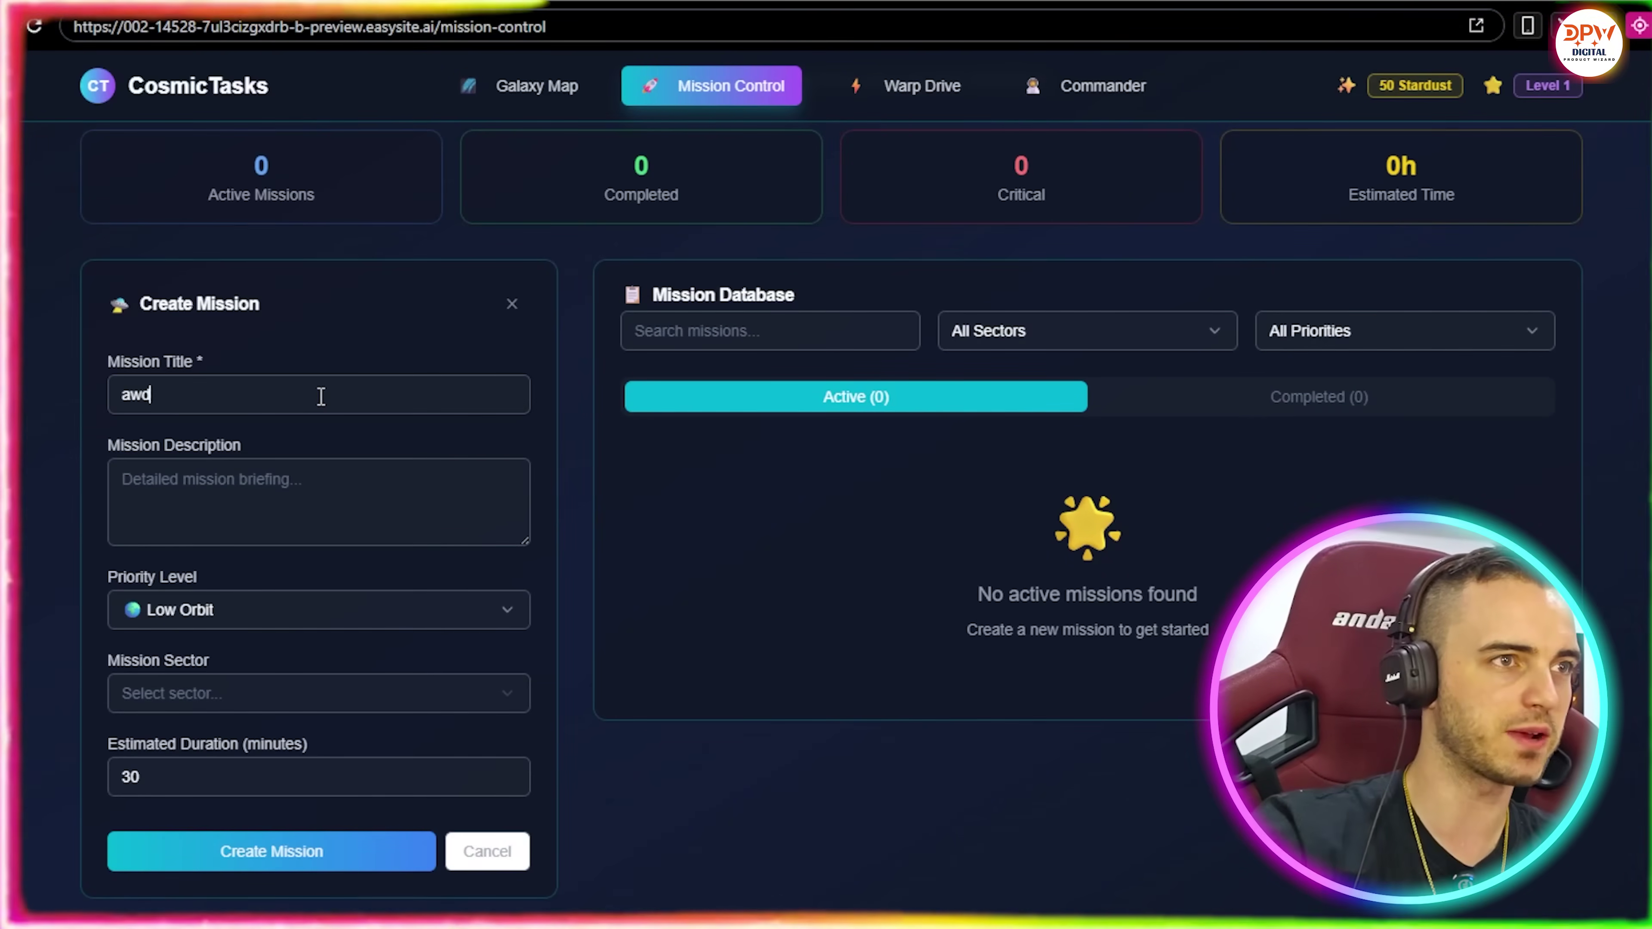
click(225, 513)
text(awdawd)
Step: Set Low Orbit priority, Work Nebula sector and a 60-minute duration, then create the mission
click(242, 617)
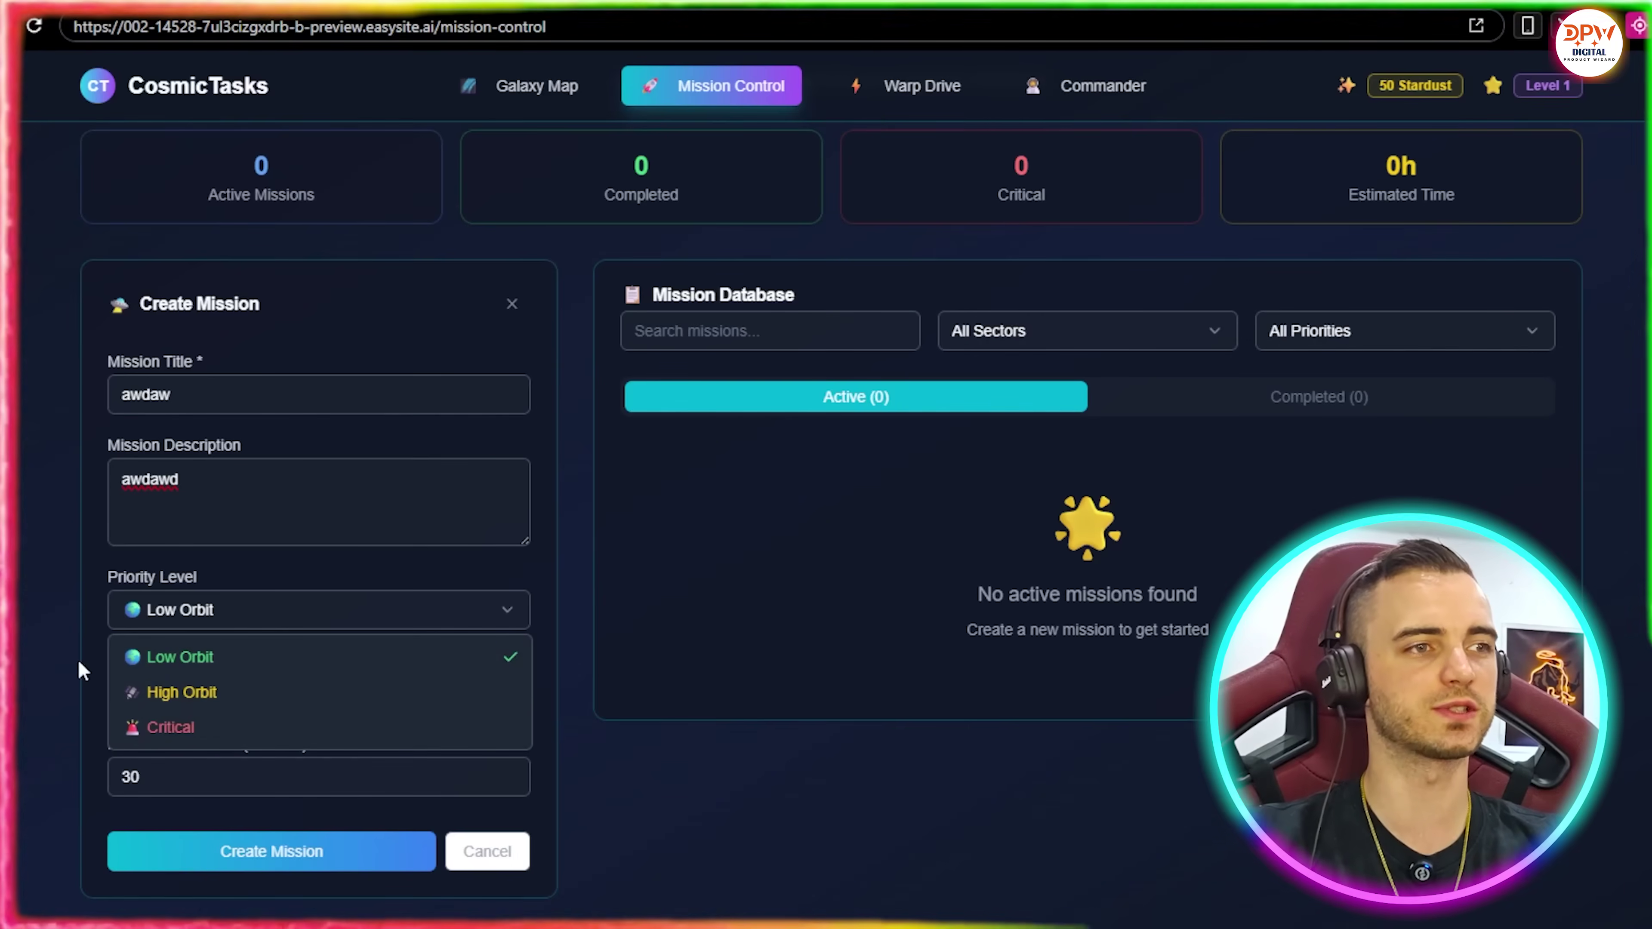
click(85, 659)
click(219, 693)
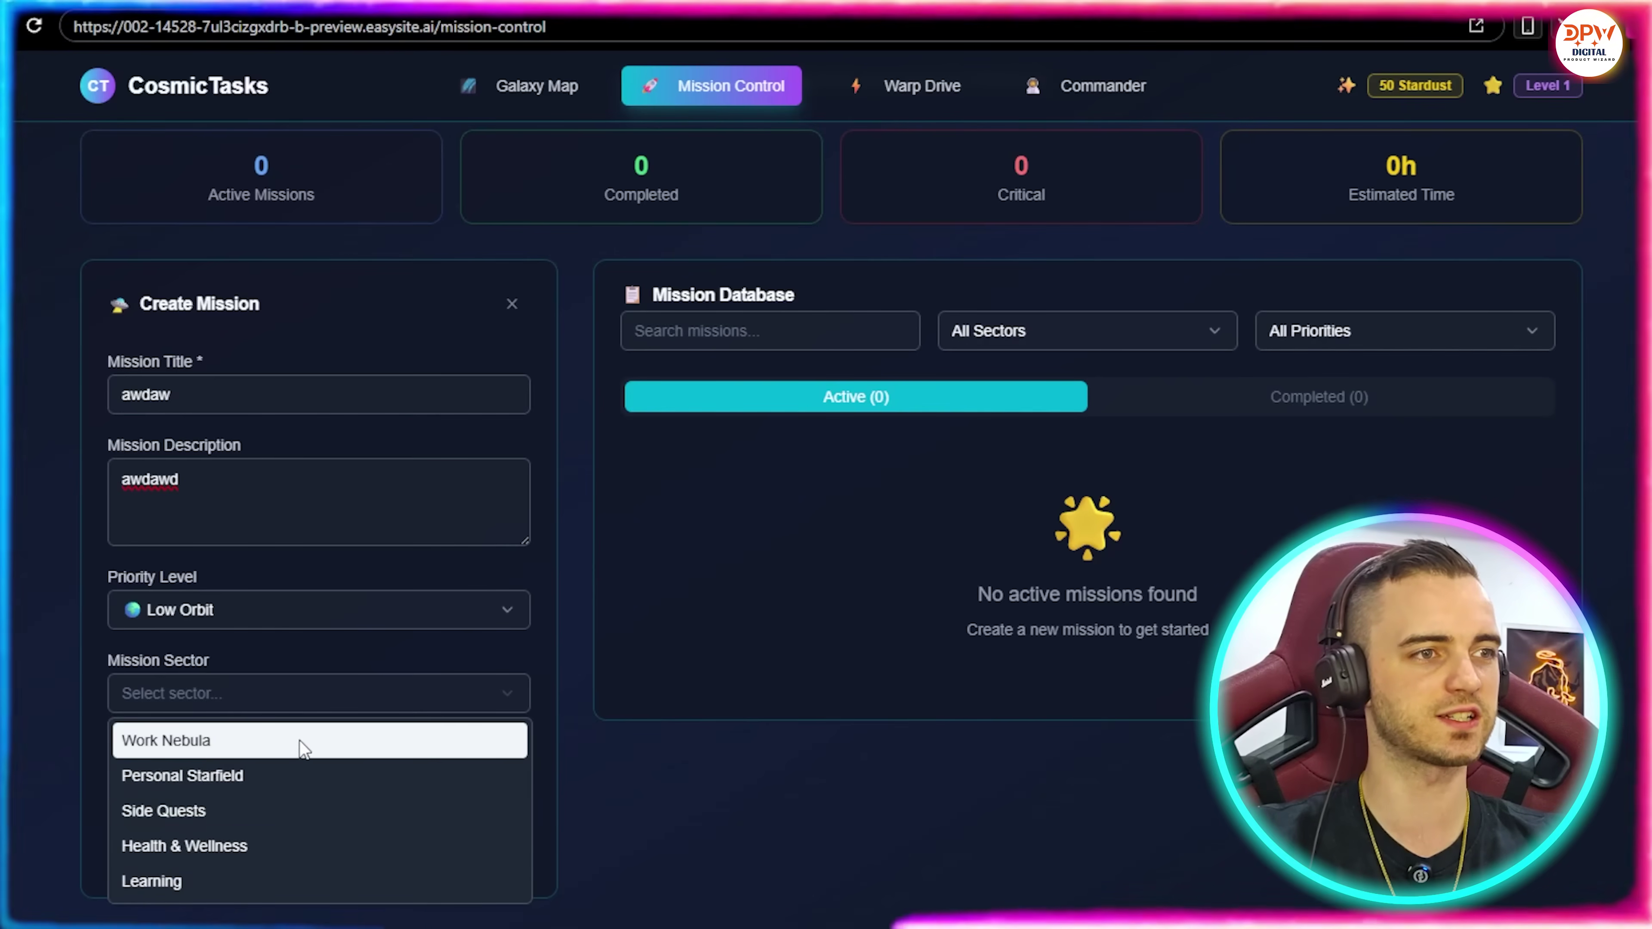
click(210, 742)
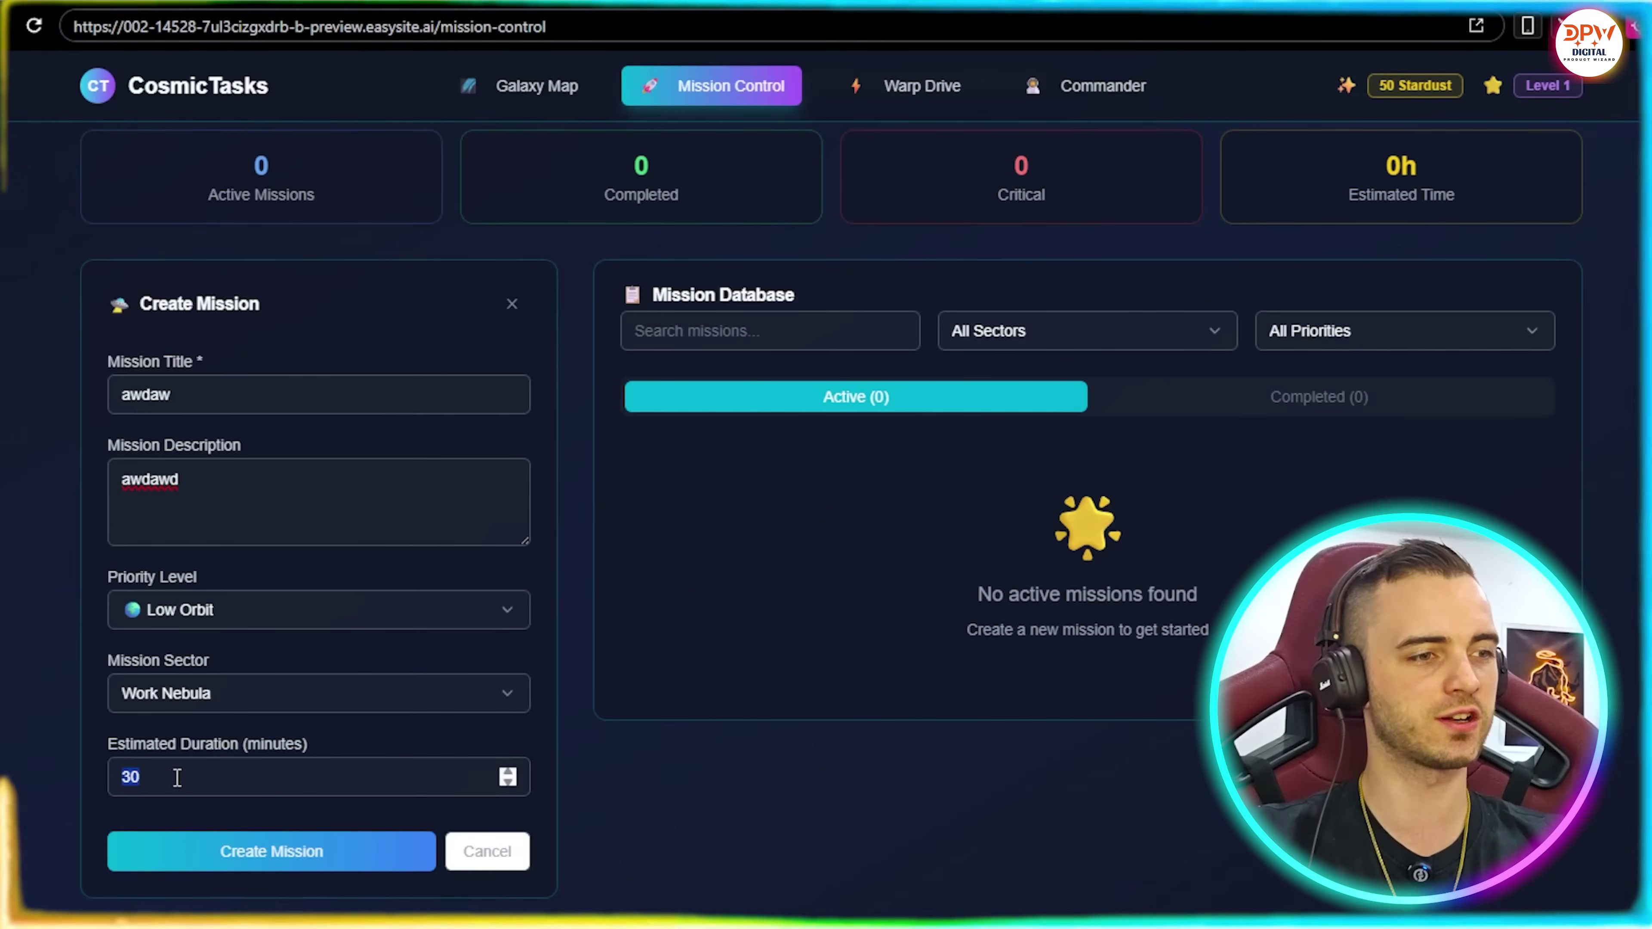
key(BackSpace)
key(BackSpace)
text(60)
key(Return)
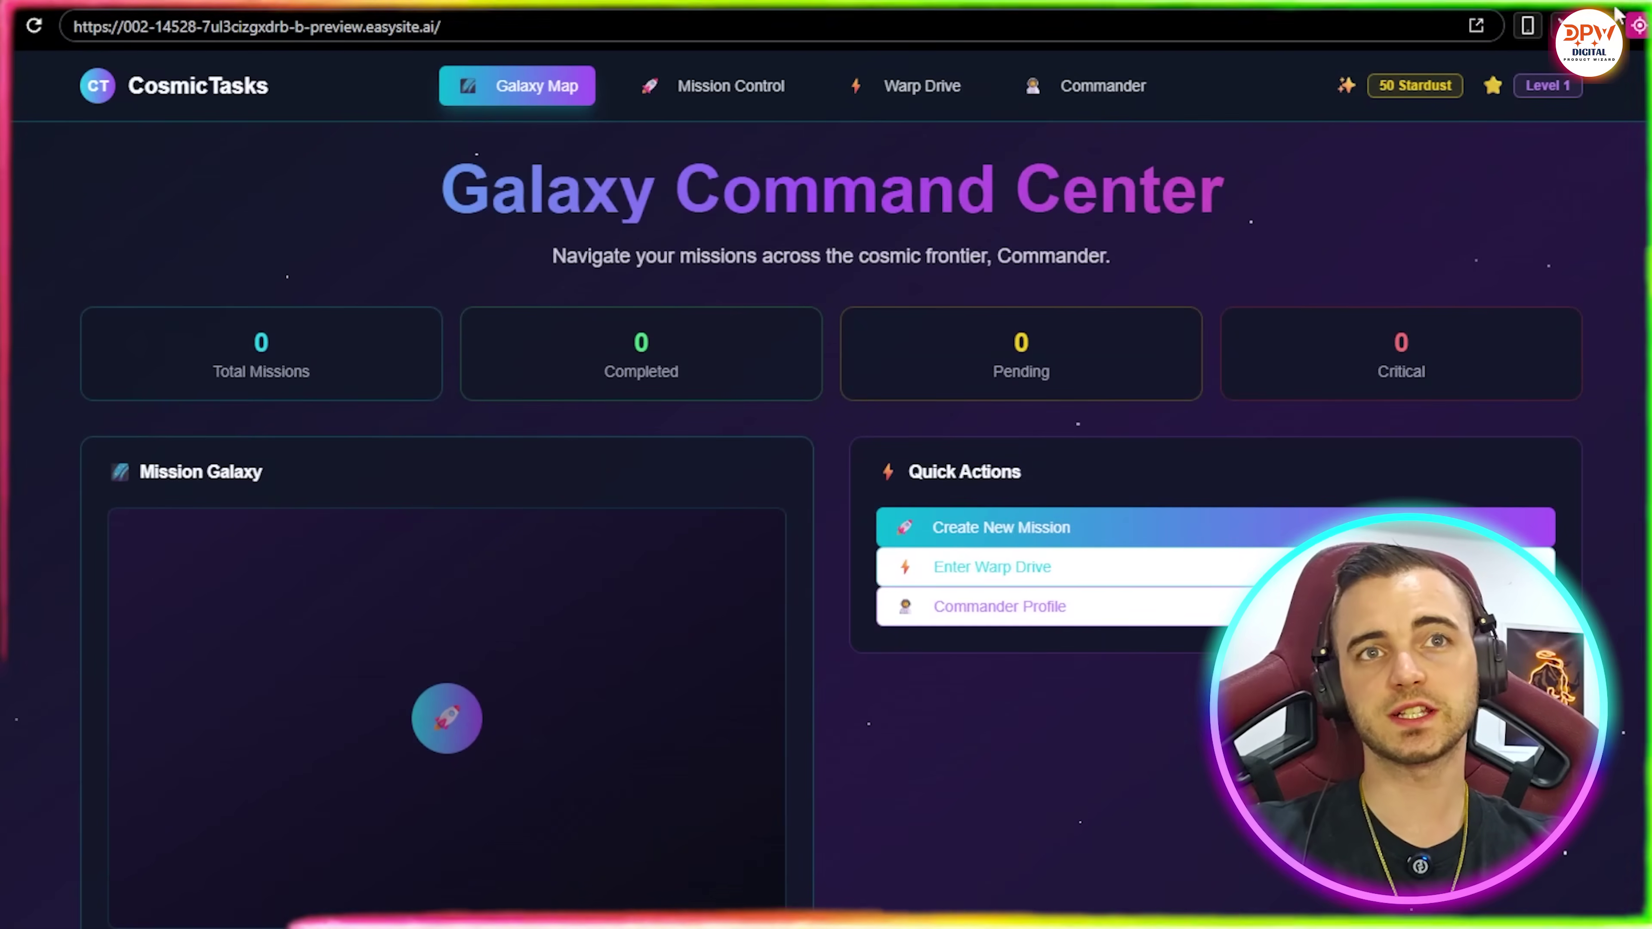
Step: Leave full screen and check the CosmicTasks layout in mobile view
click(1564, 26)
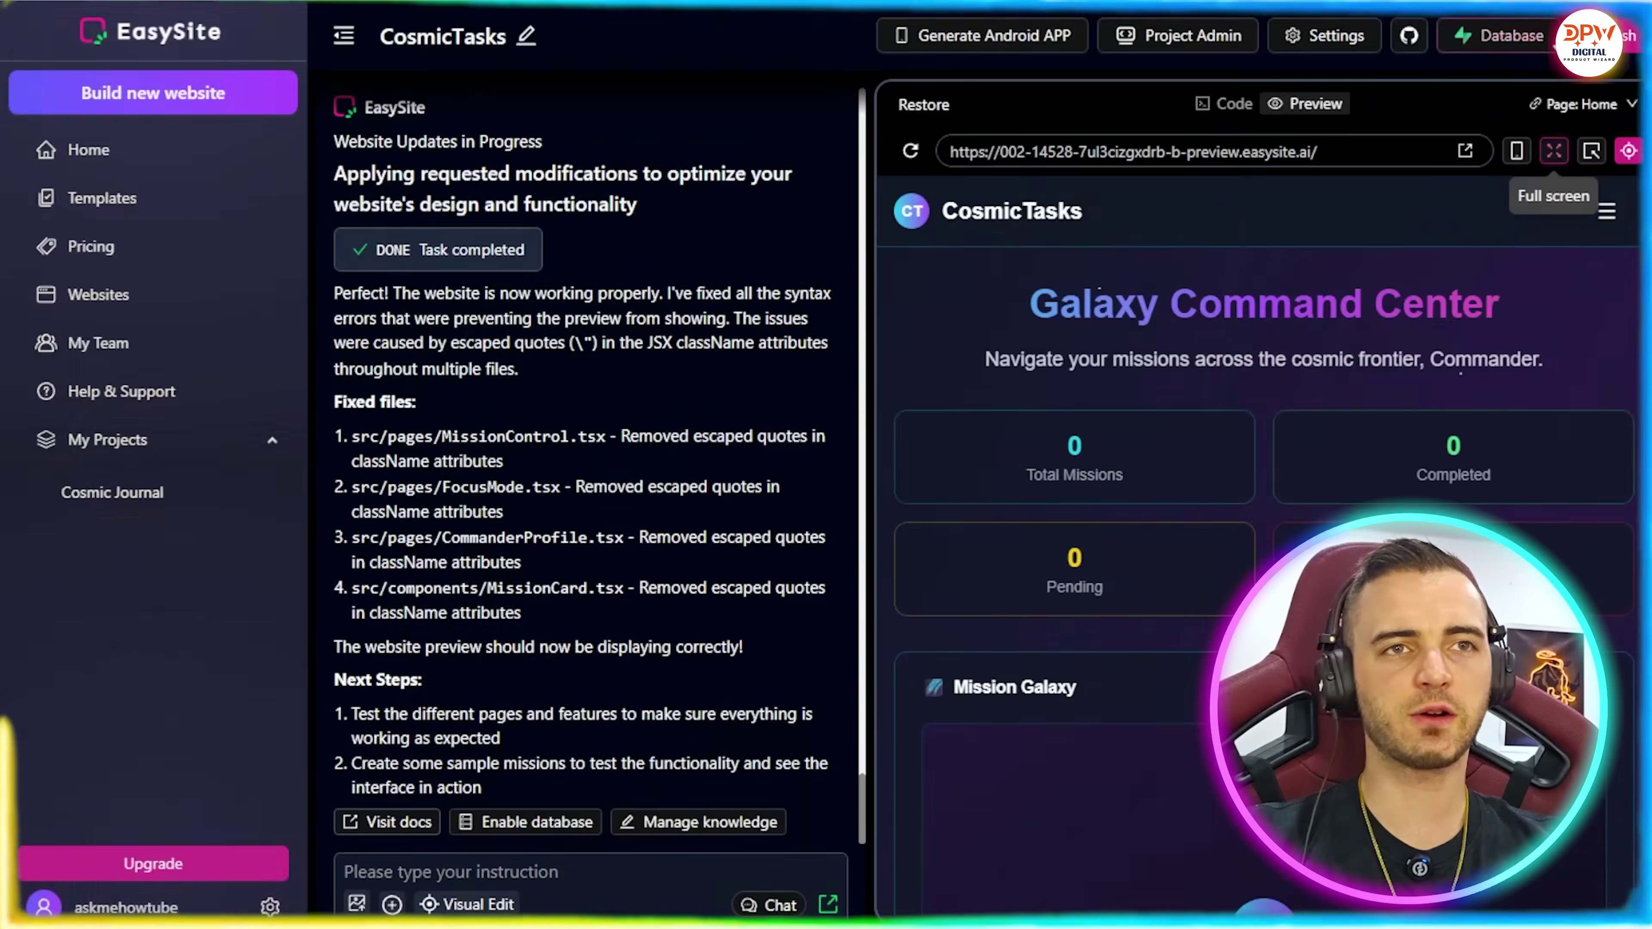
click(1519, 152)
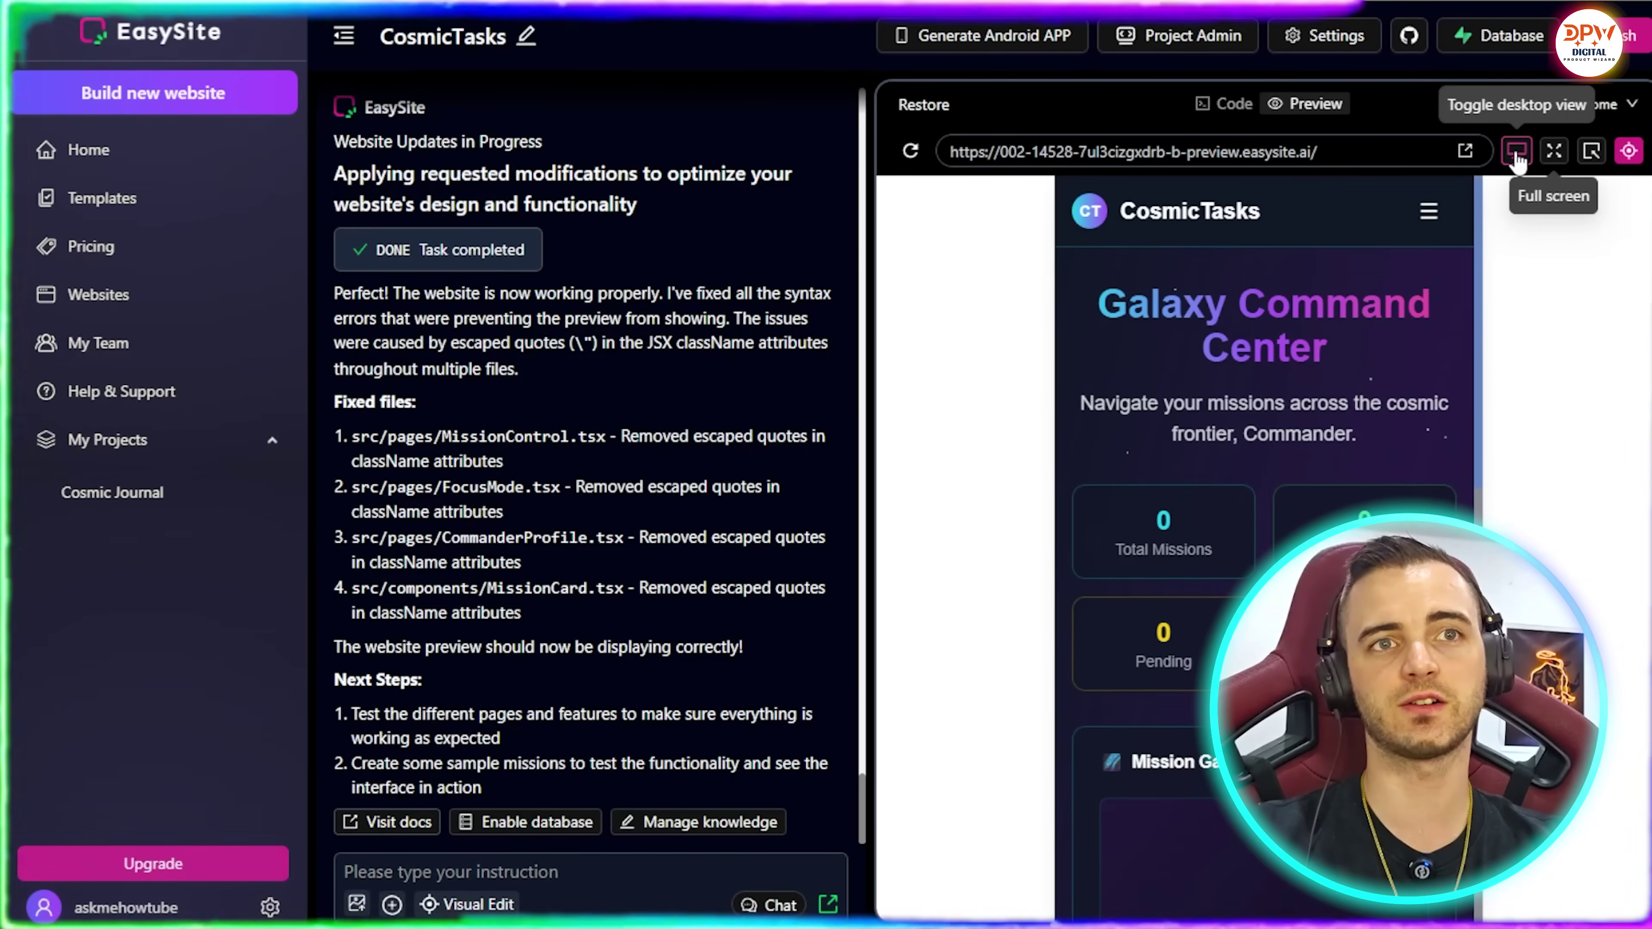
scroll(1263, 586, down, 10)
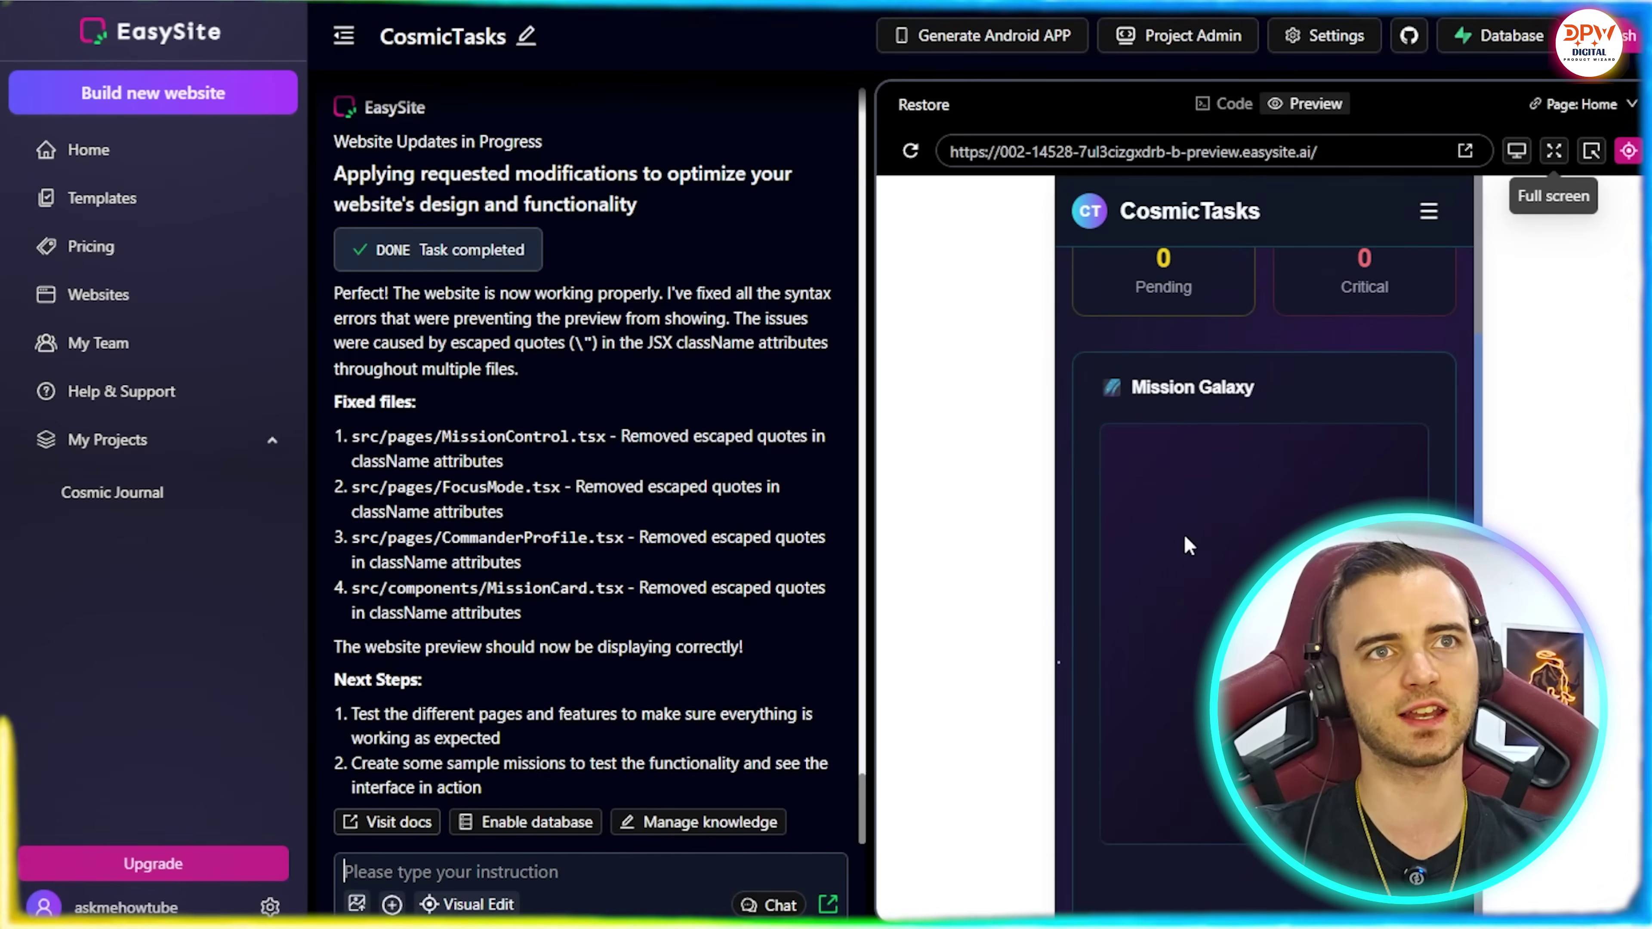
Step: Switch to the Code view and scroll through README.md
click(1223, 102)
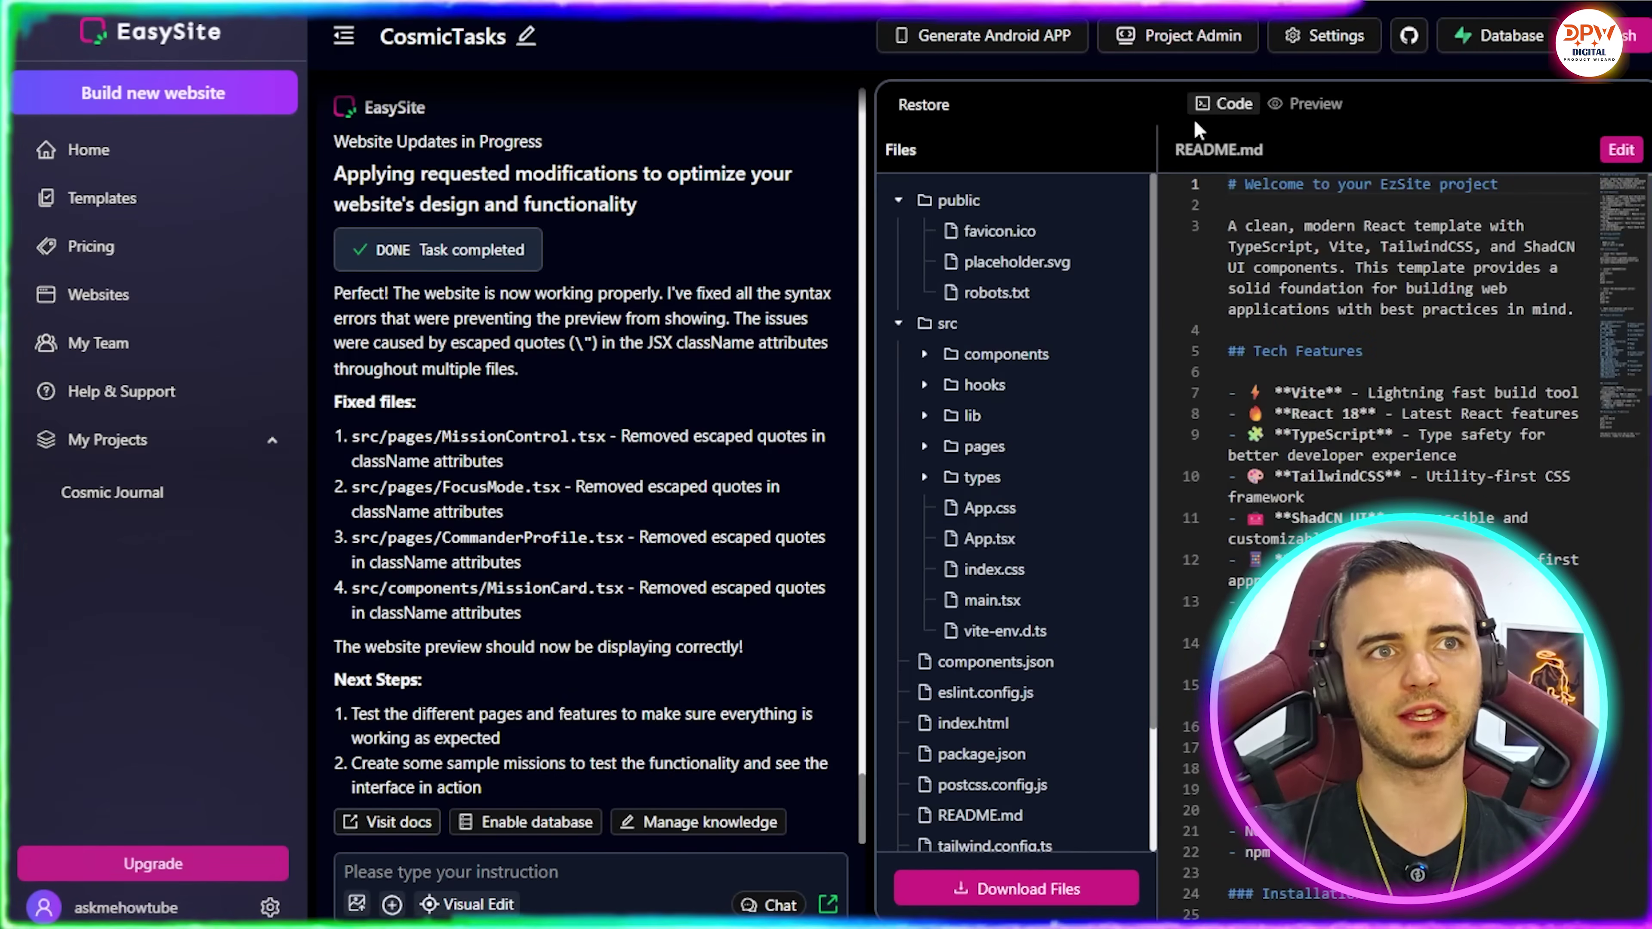
scroll(1097, 224, down, 3)
scroll(1015, 391, up, 3)
scroll(1480, 430, down, 6)
scroll(1480, 431, down, 10)
scroll(1384, 446, up, 6)
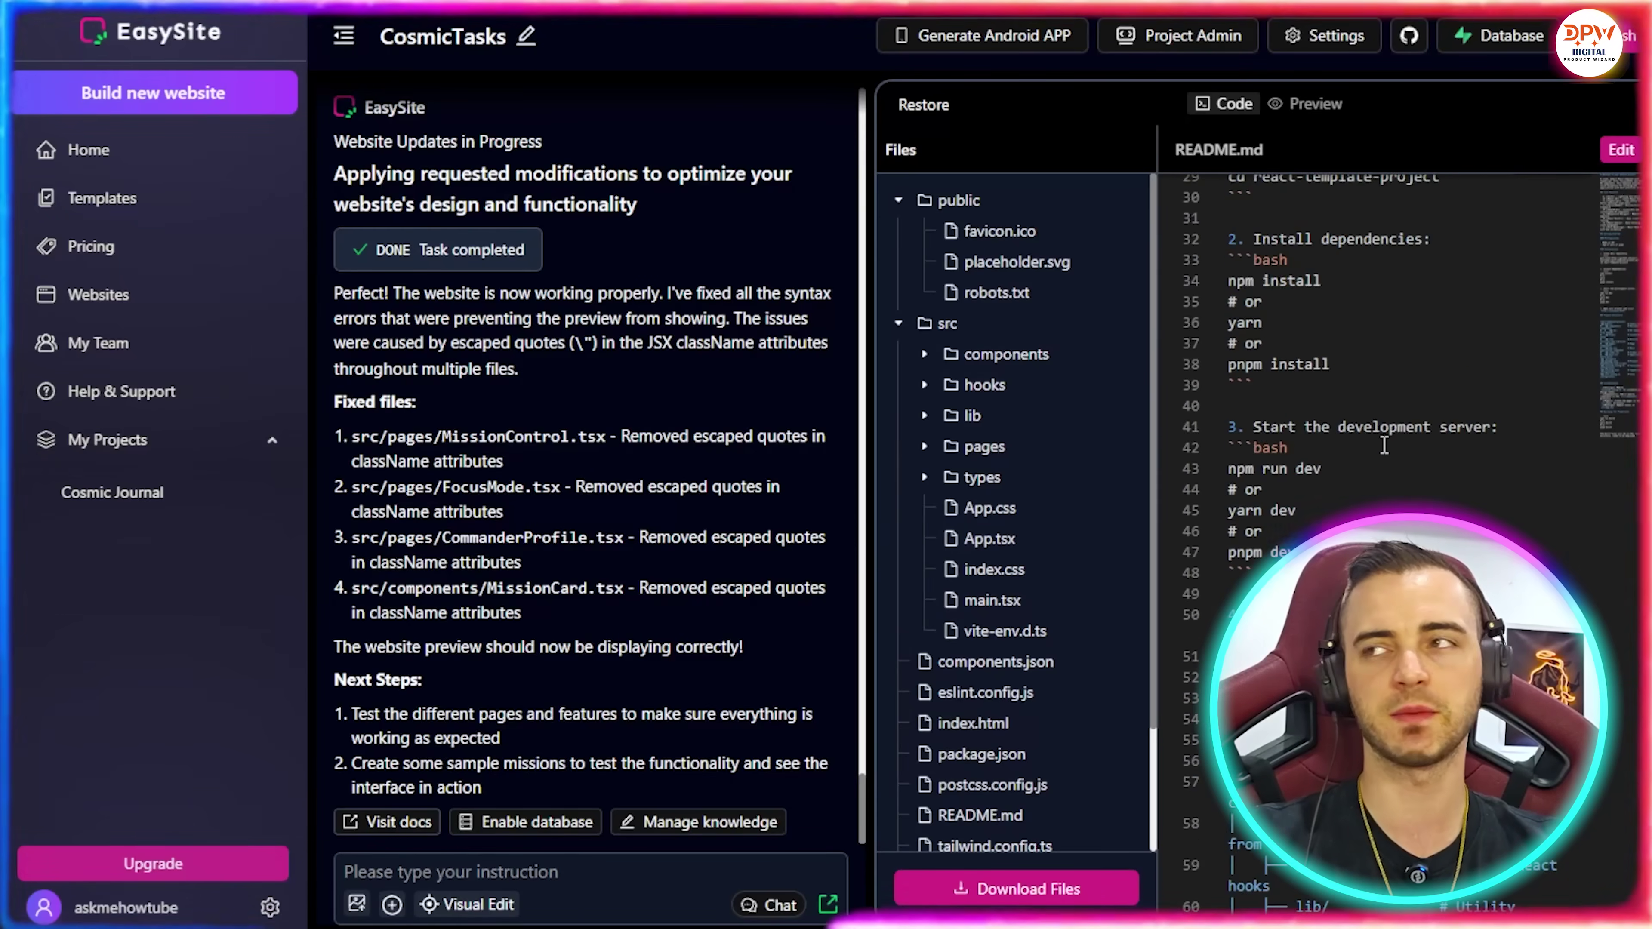
scroll(1384, 446, up, 5)
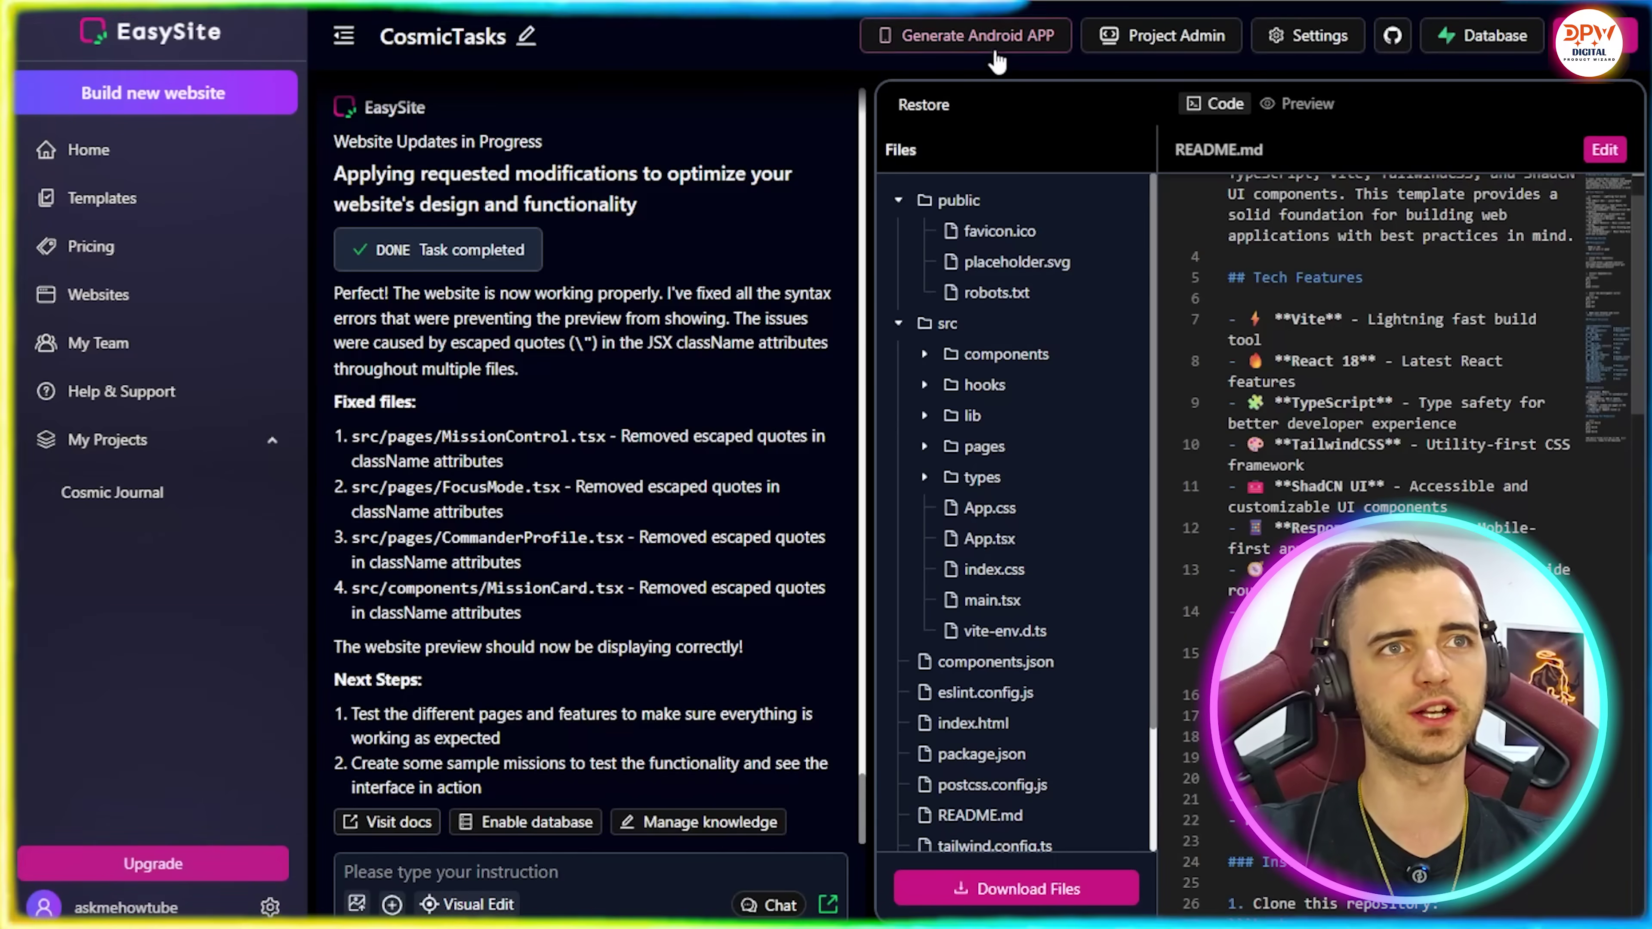
click(975, 38)
click(937, 365)
text(awdawd)
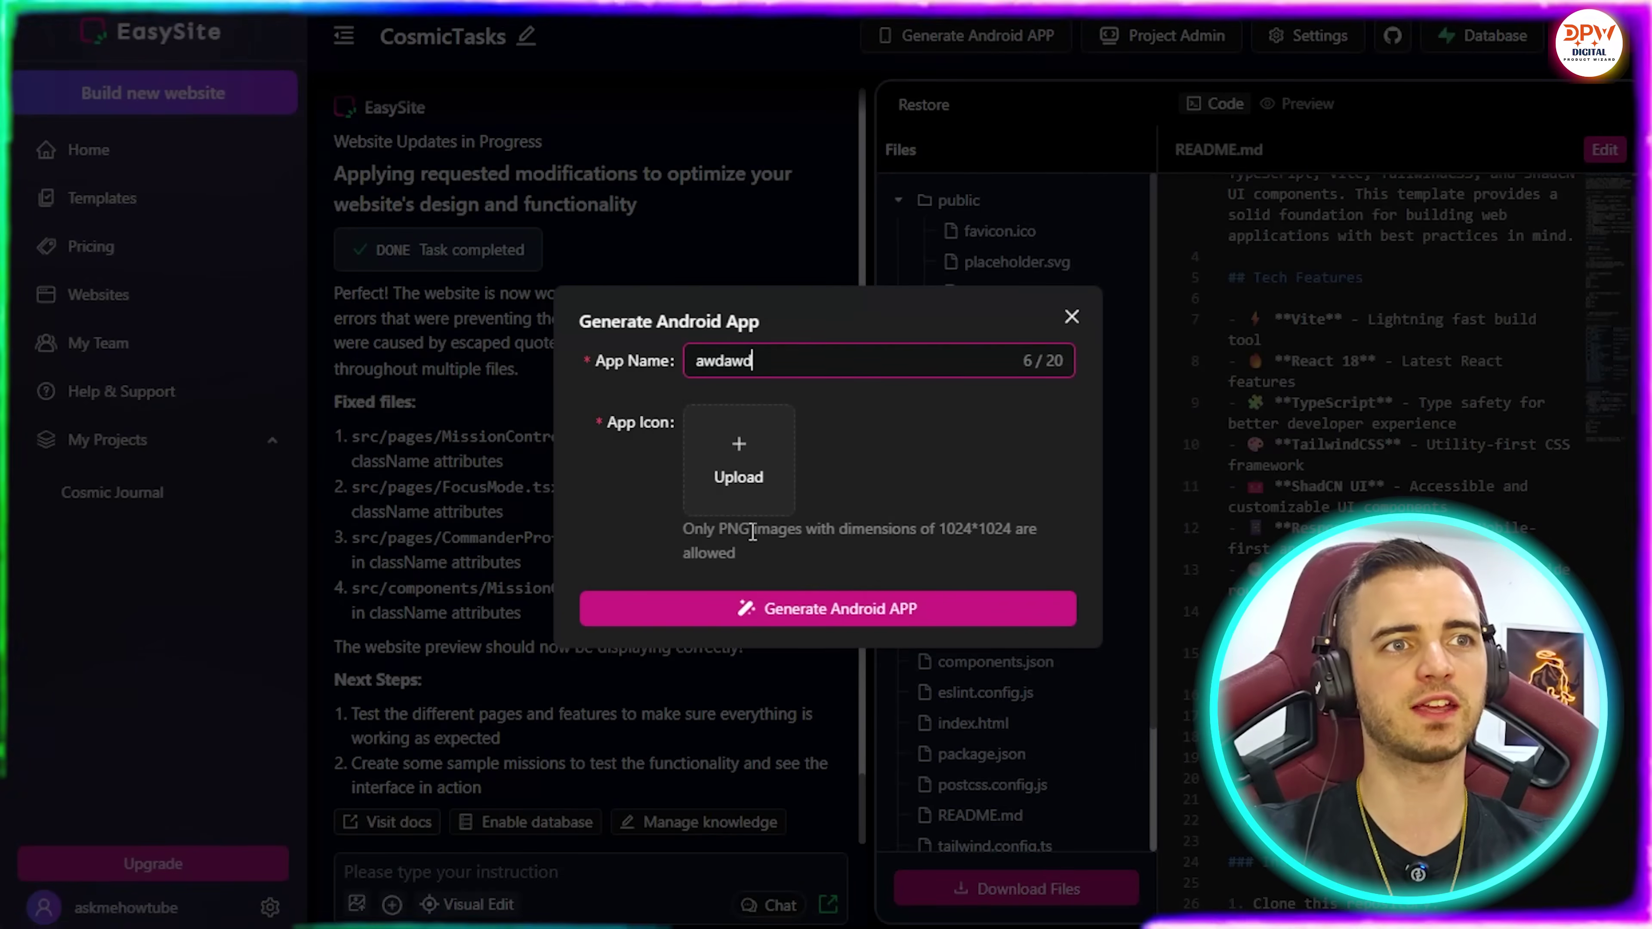
click(732, 472)
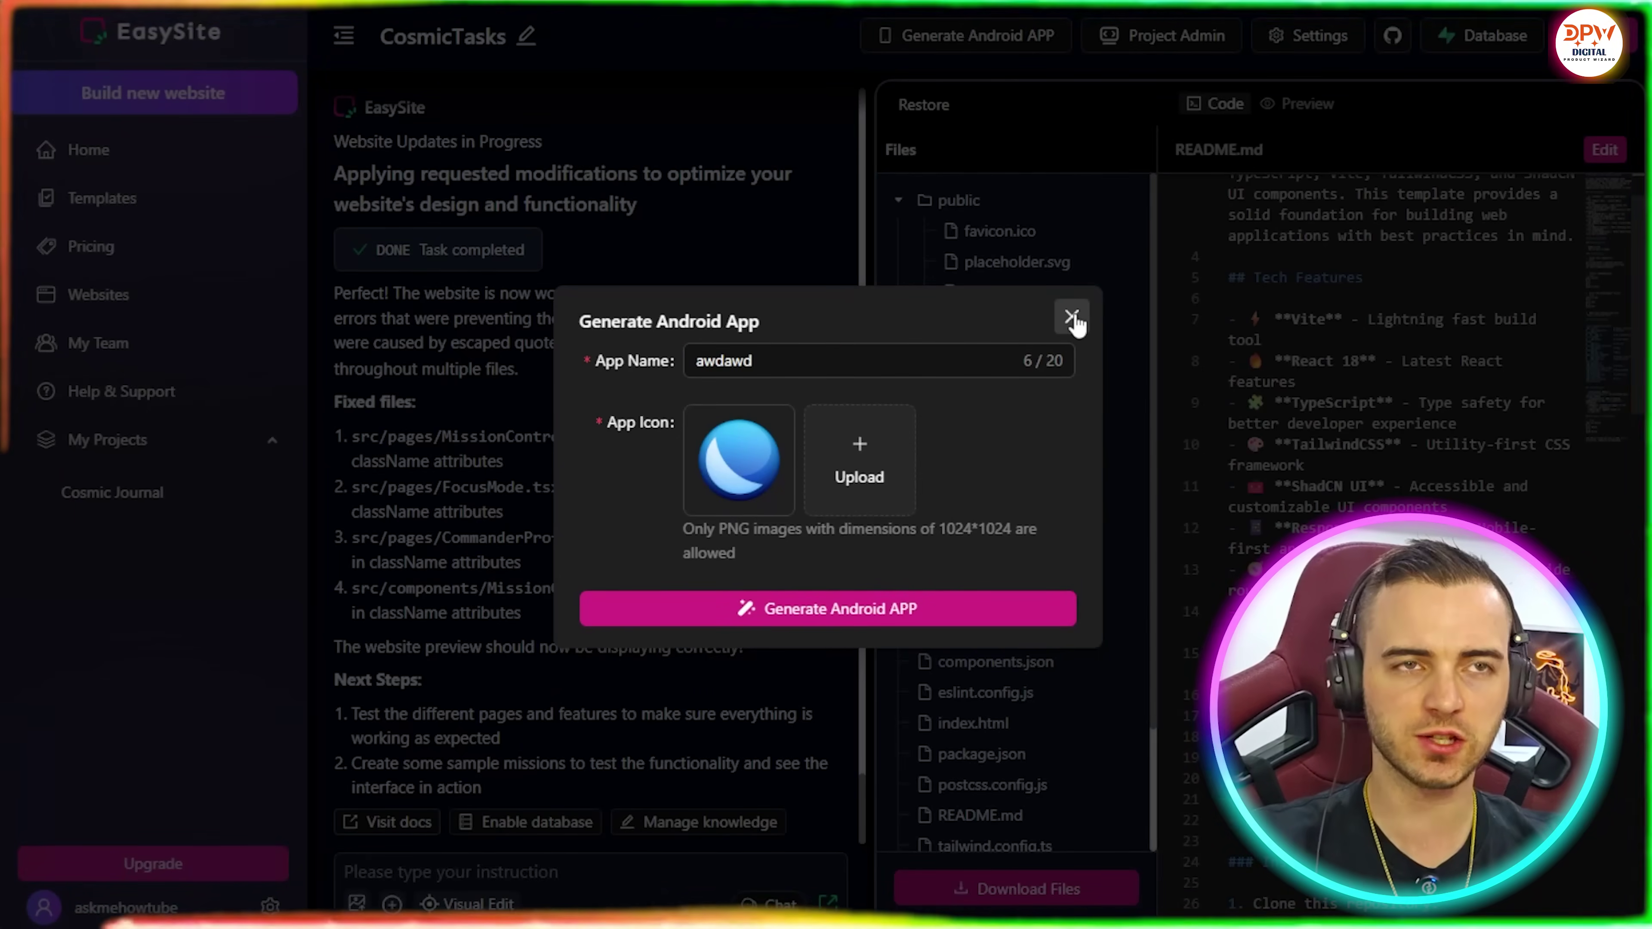
click(1070, 317)
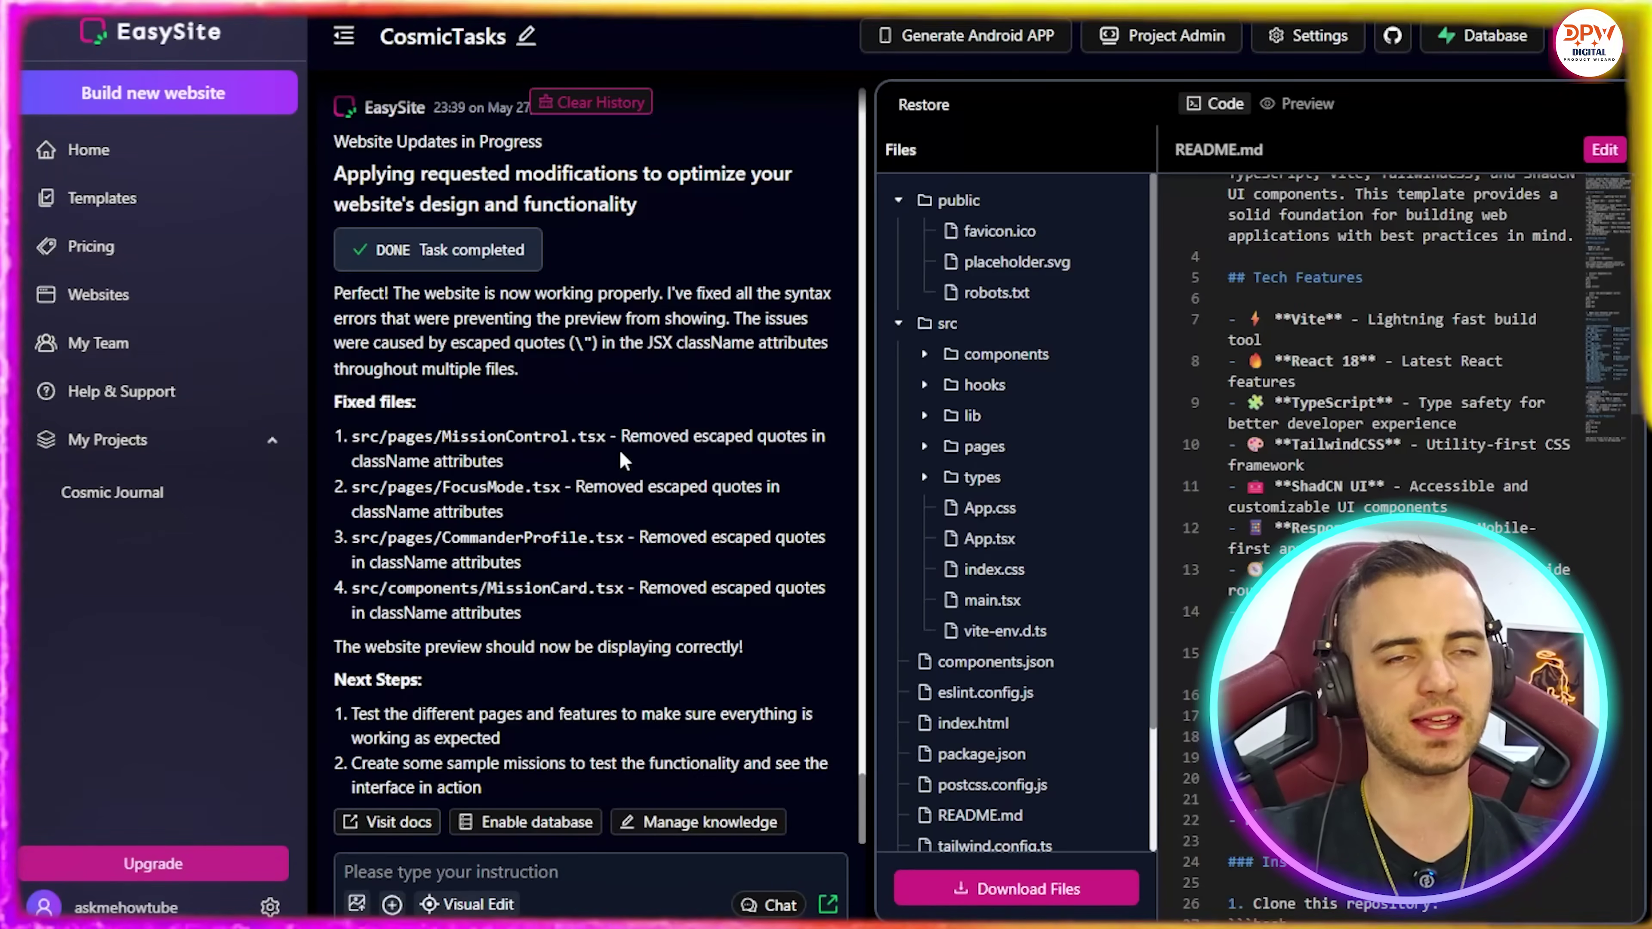
Step: Scroll through the BYOK $10, Pro $25, Premium $50 and Business $100 plan cards
scroll(1003, 621, down, 2)
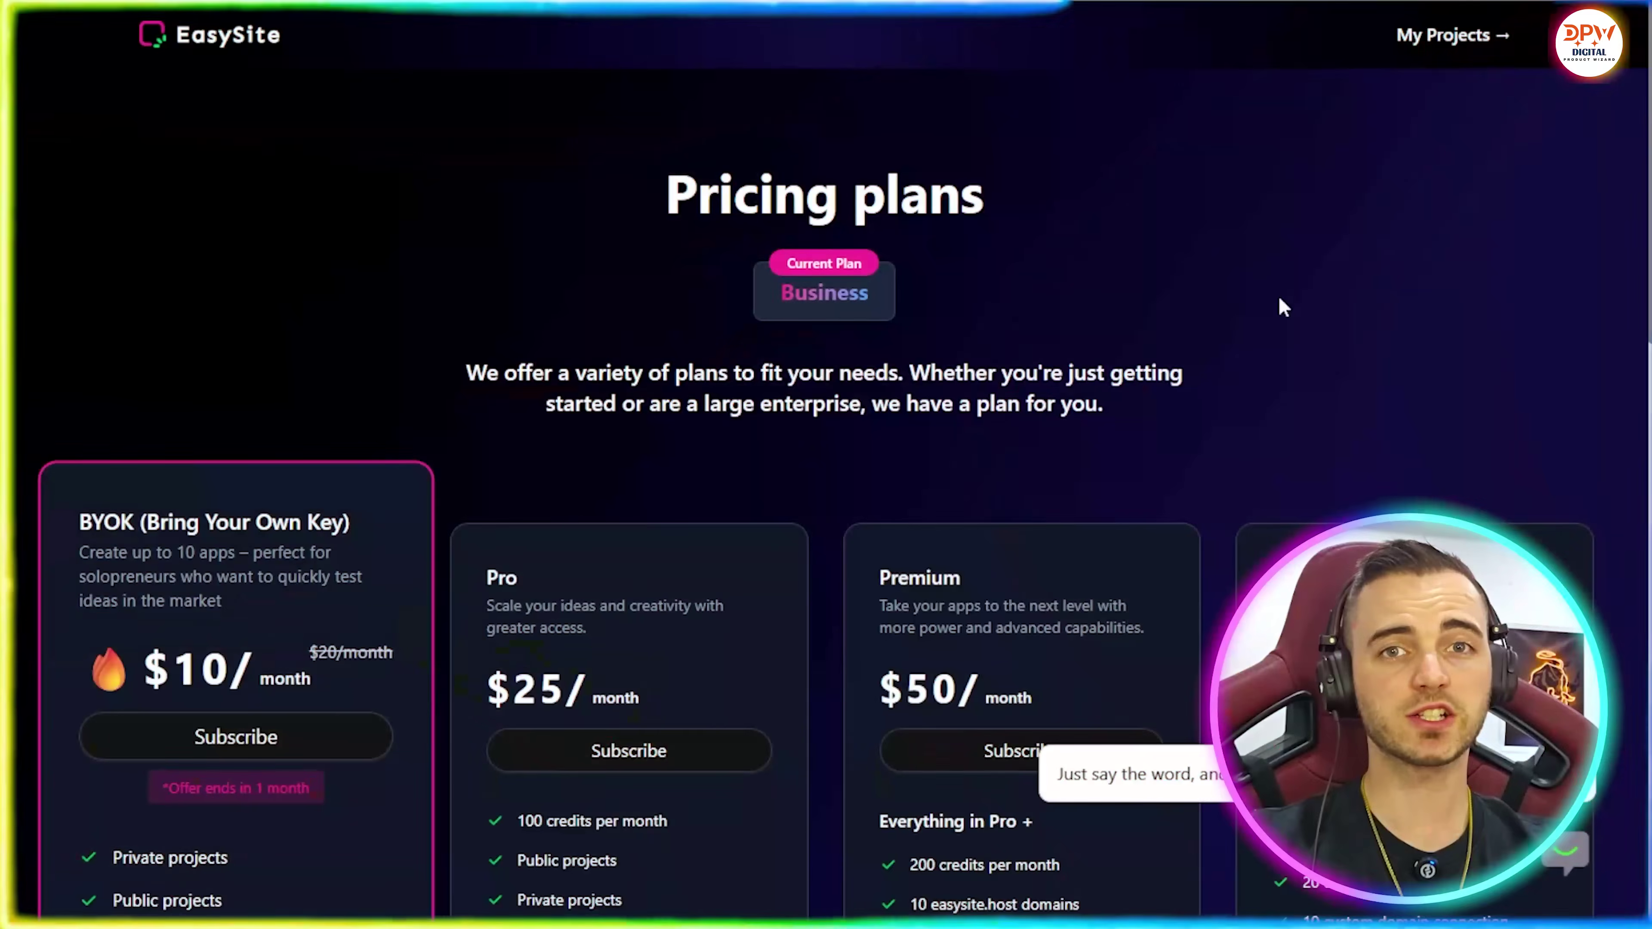
scroll(1230, 288, down, 3)
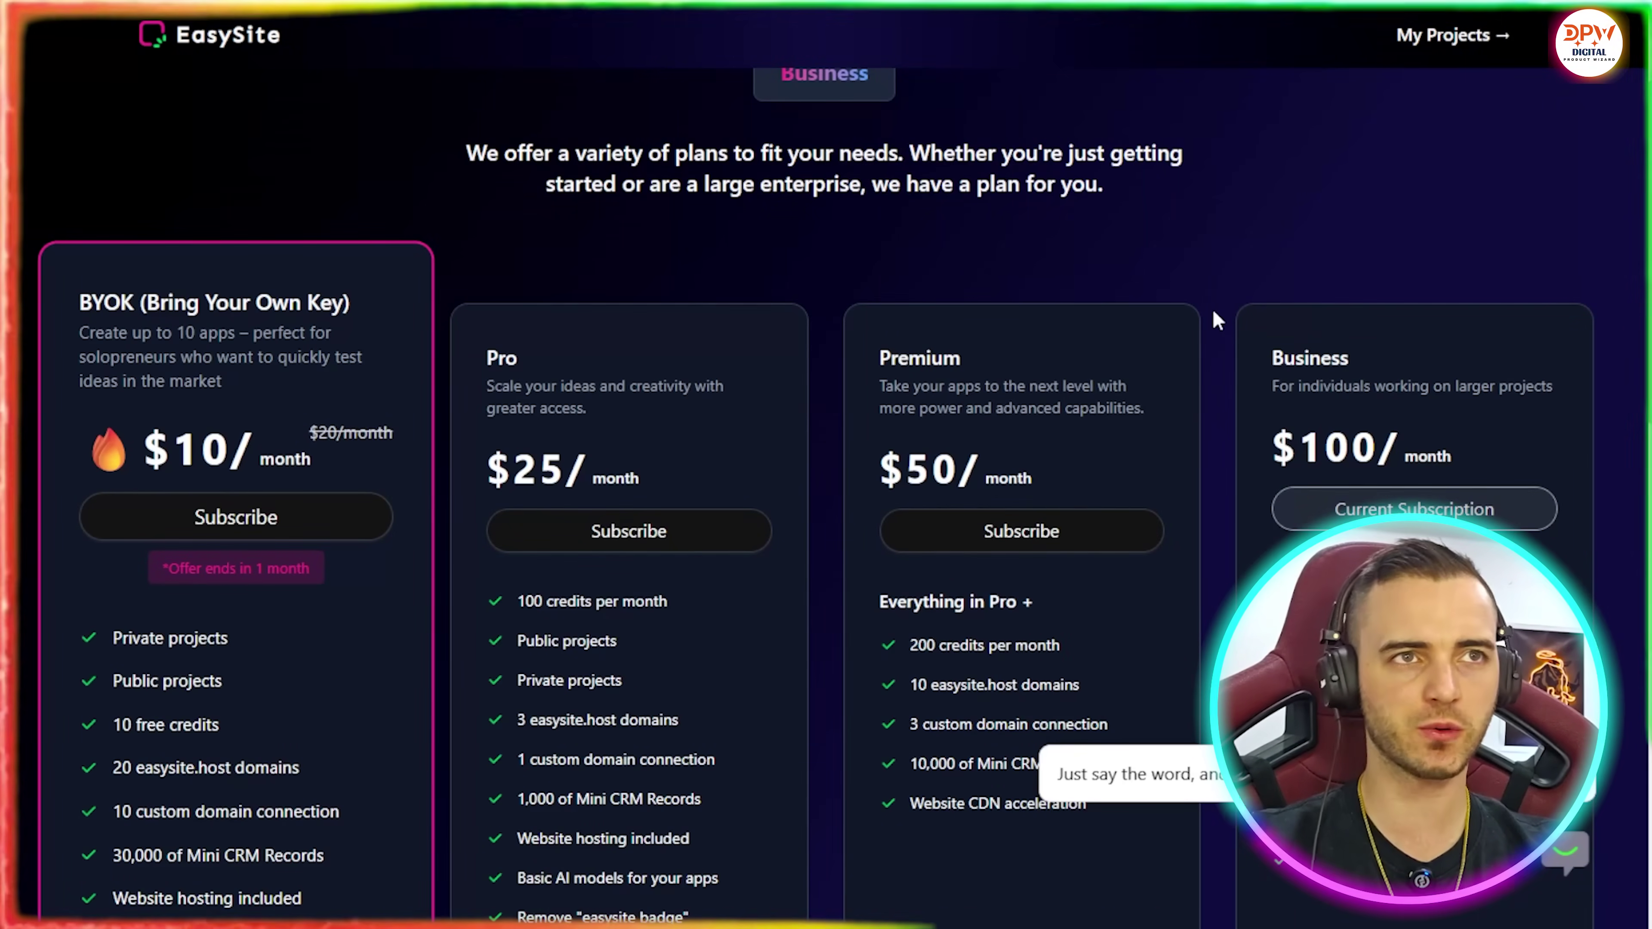
scroll(1216, 318, up, 2)
scroll(1232, 358, down, 3)
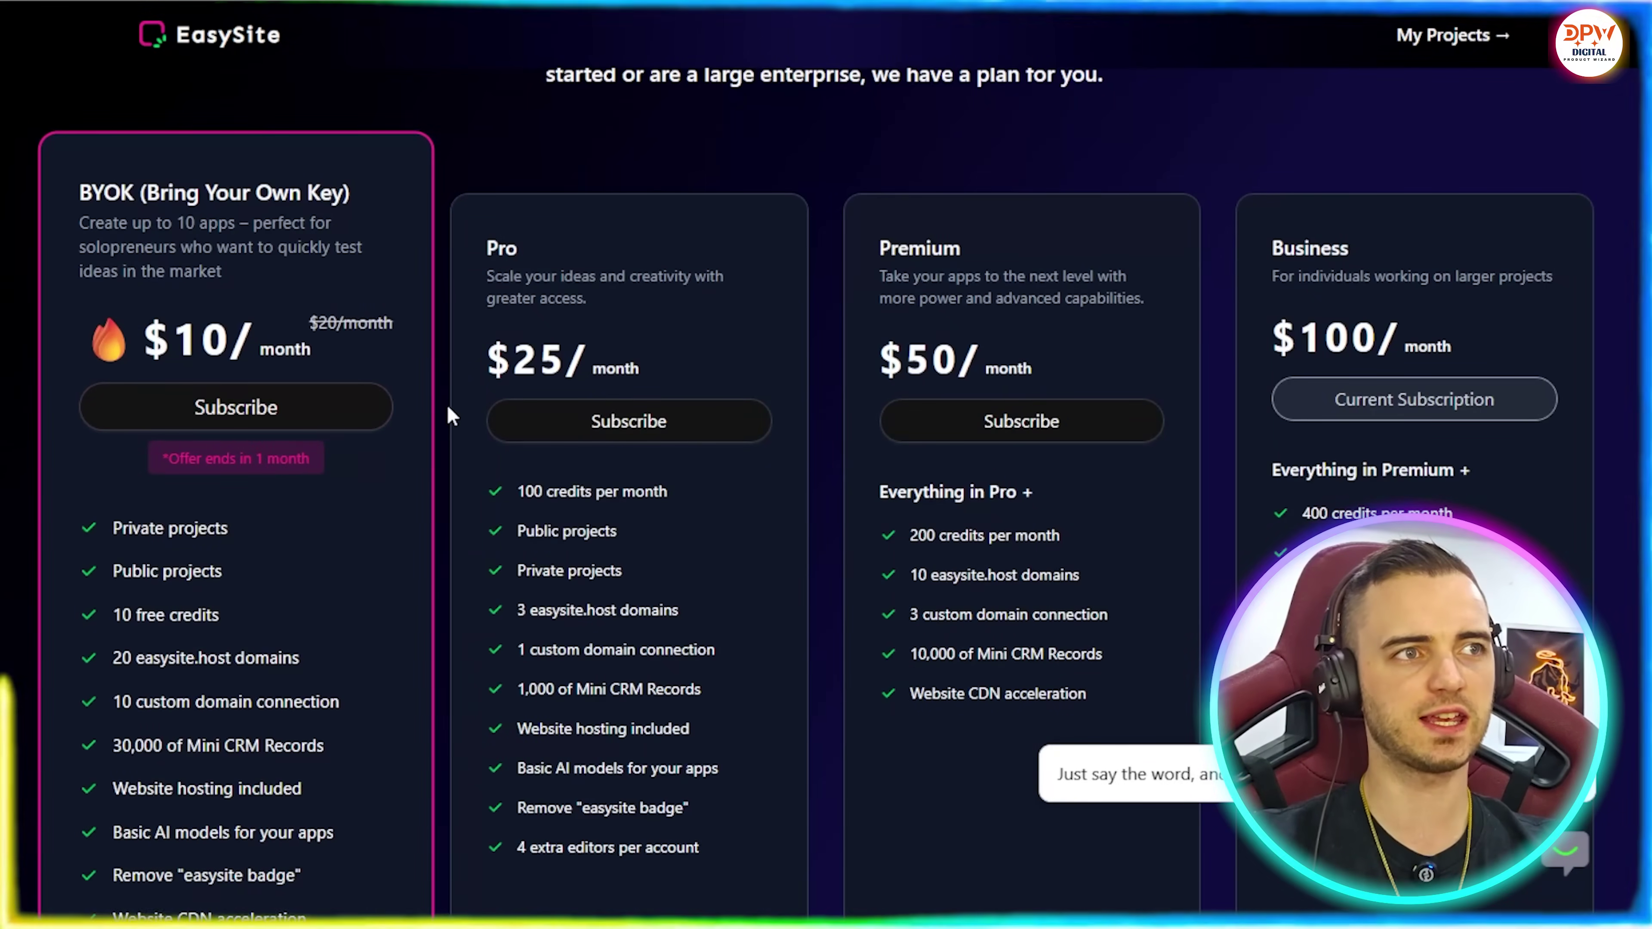
scroll(442, 387, down, 2)
scroll(318, 413, down, 3)
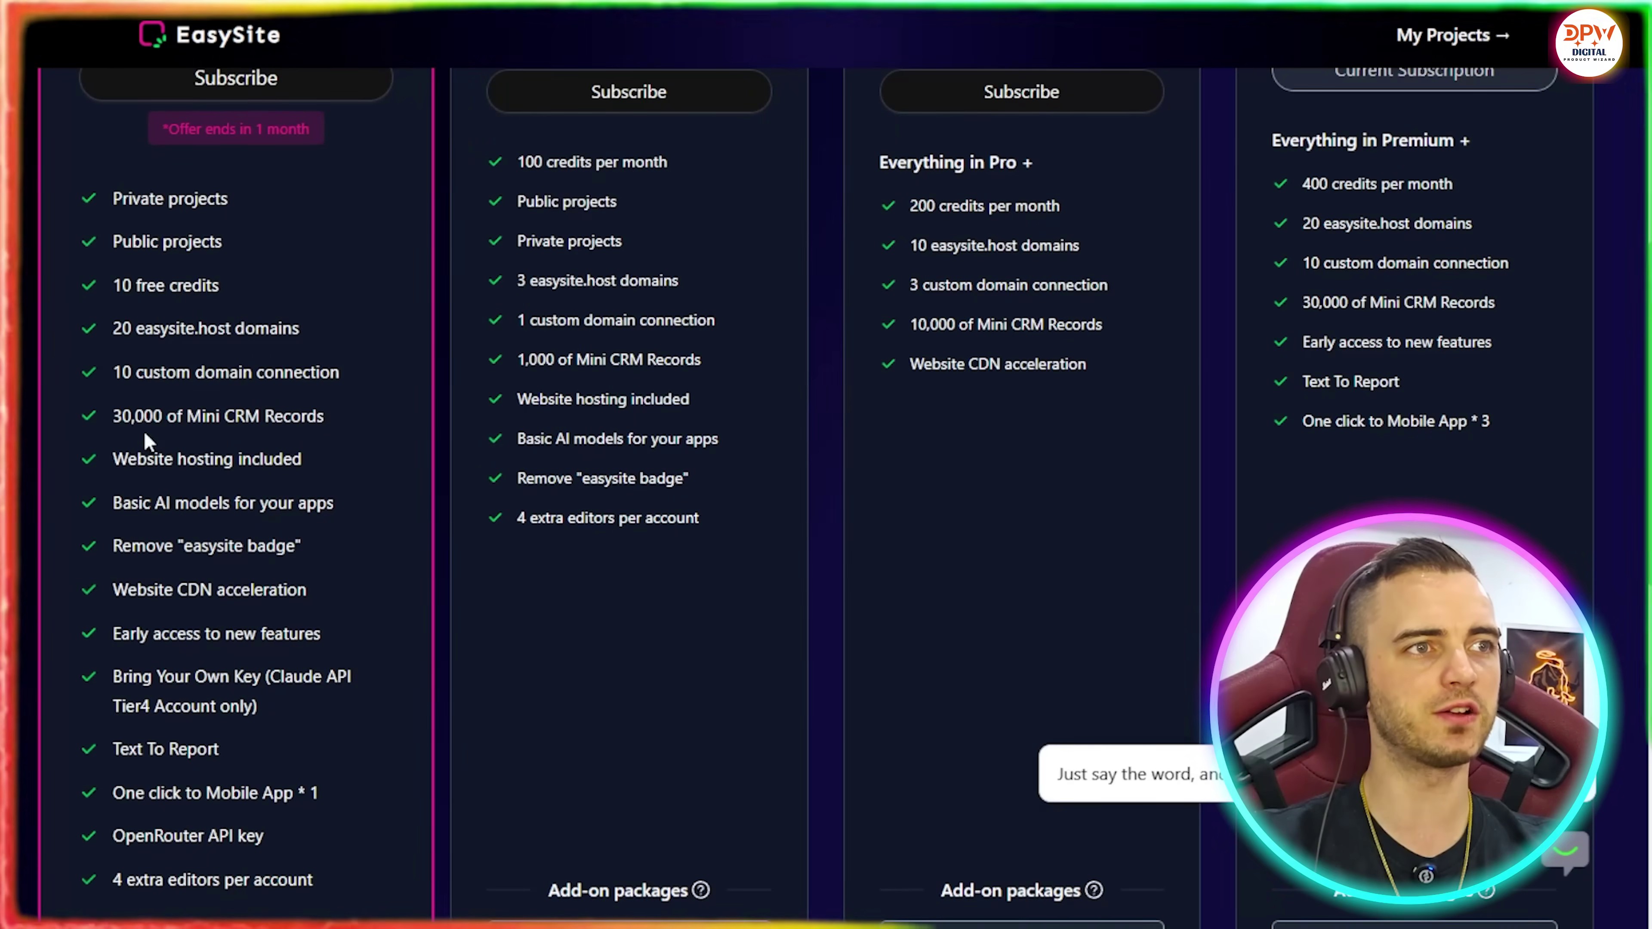
scroll(147, 443, down, 3)
scroll(206, 671, up, 2)
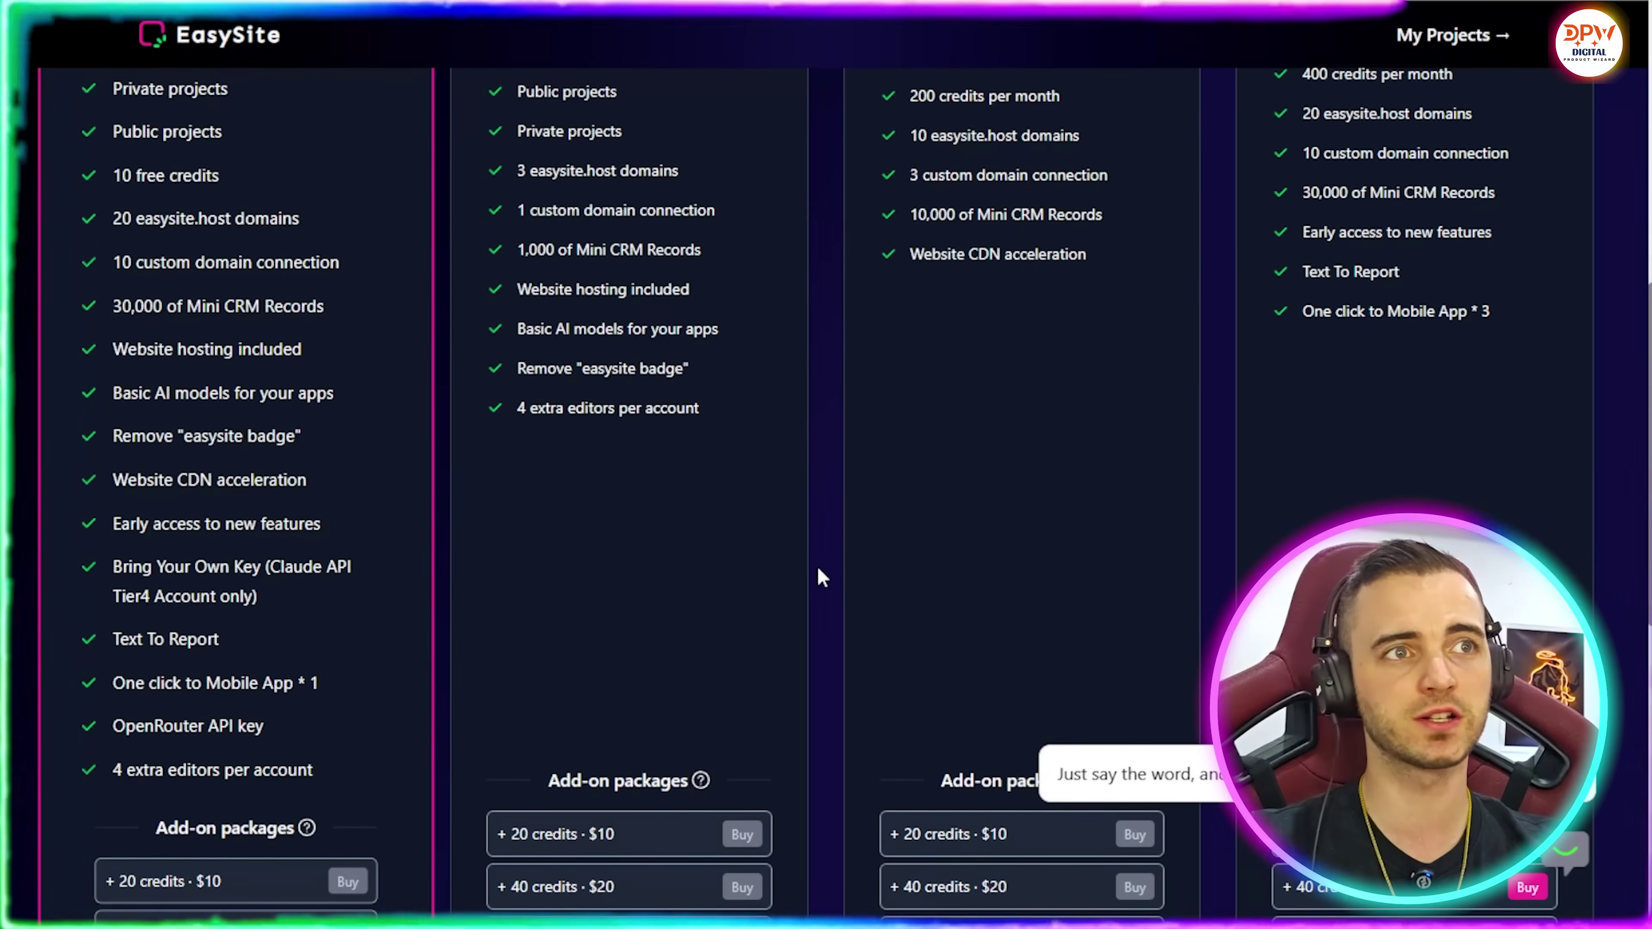
scroll(817, 567, up, 3)
scroll(447, 414, up, 3)
Step: Highlight and deselect the BYOK price, then highlight the Pro price
drag(145, 337, 308, 360)
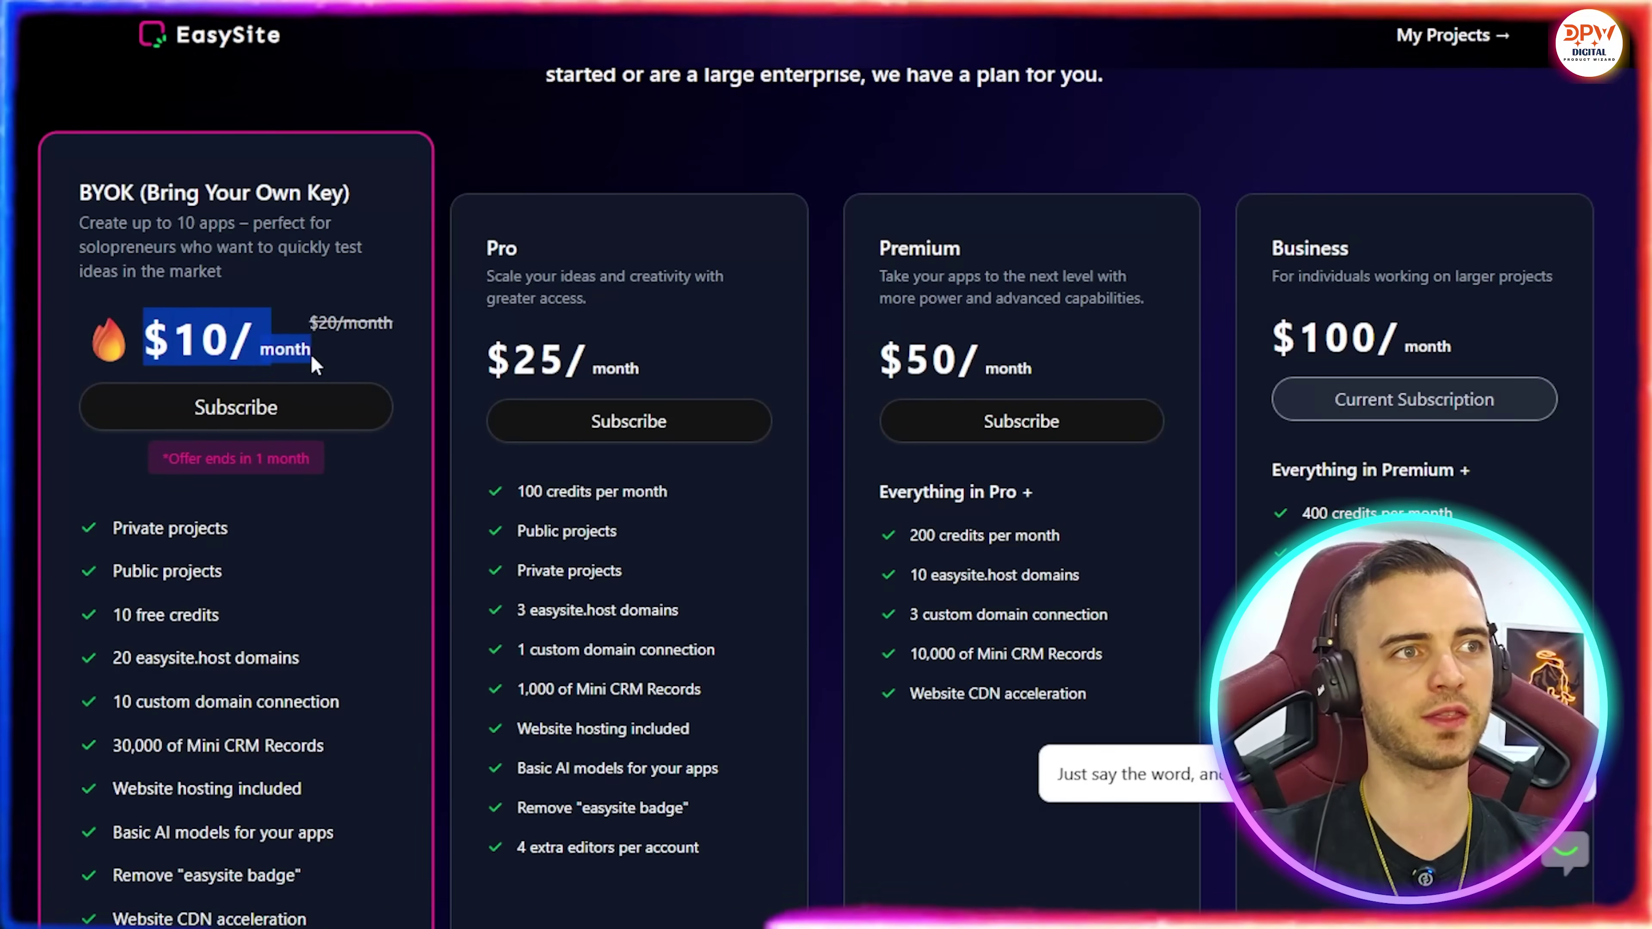
click(681, 539)
scroll(681, 538, down, 3)
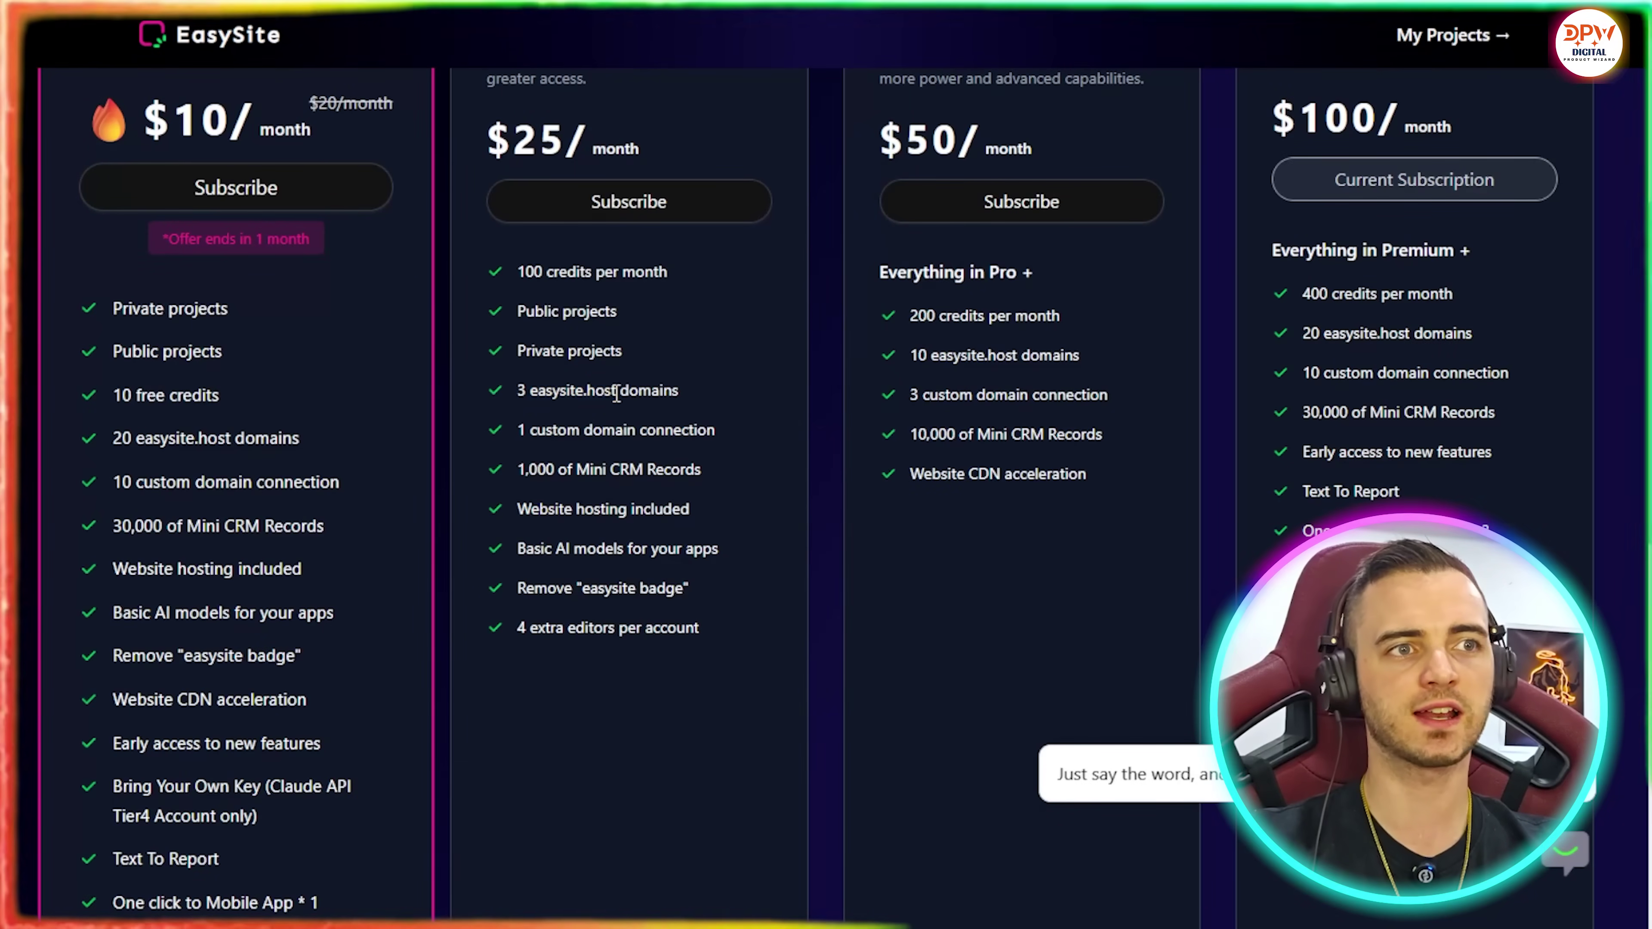
scroll(595, 617, up, 5)
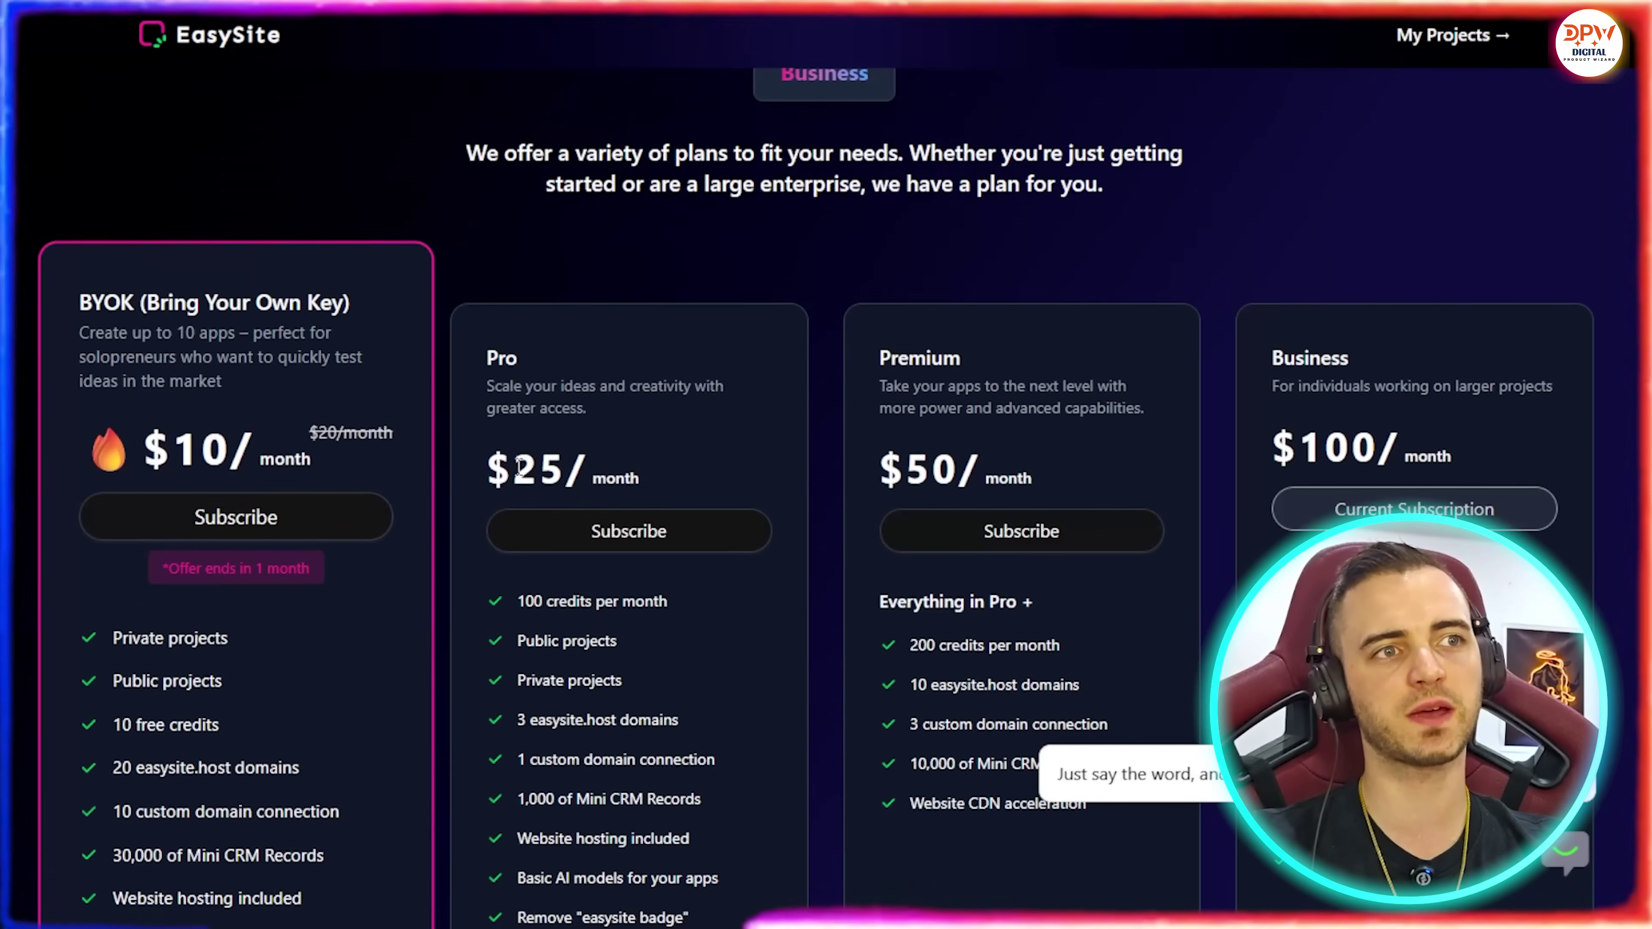
drag(488, 468, 566, 470)
click(933, 459)
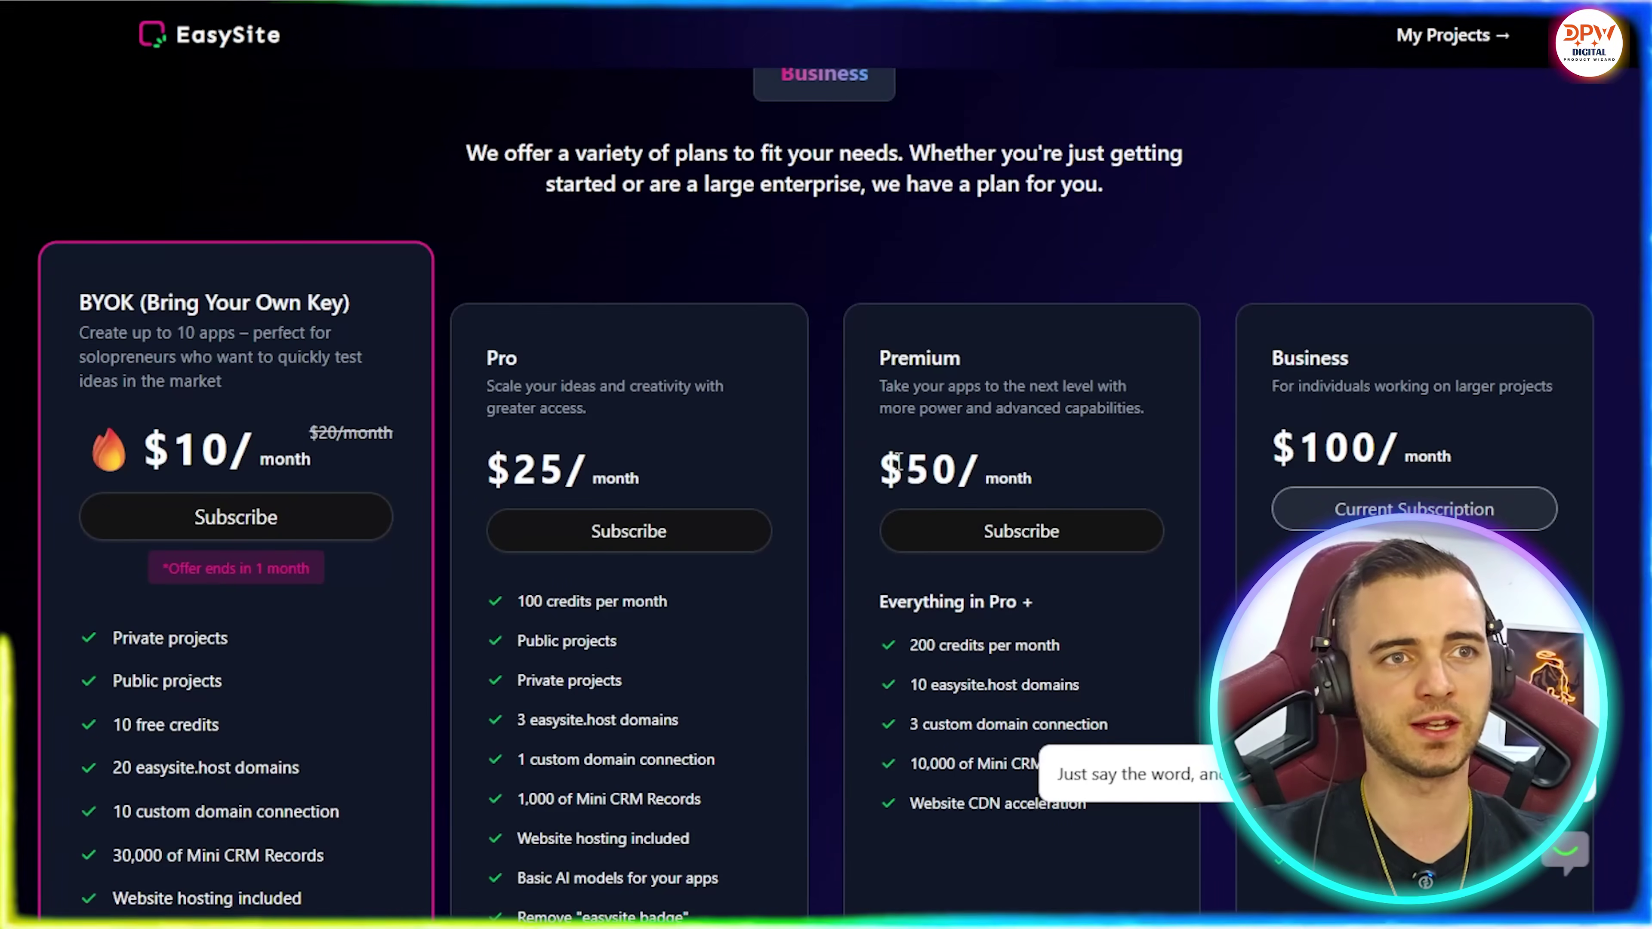
scroll(1369, 449, down, 5)
scroll(1336, 264, up, 2)
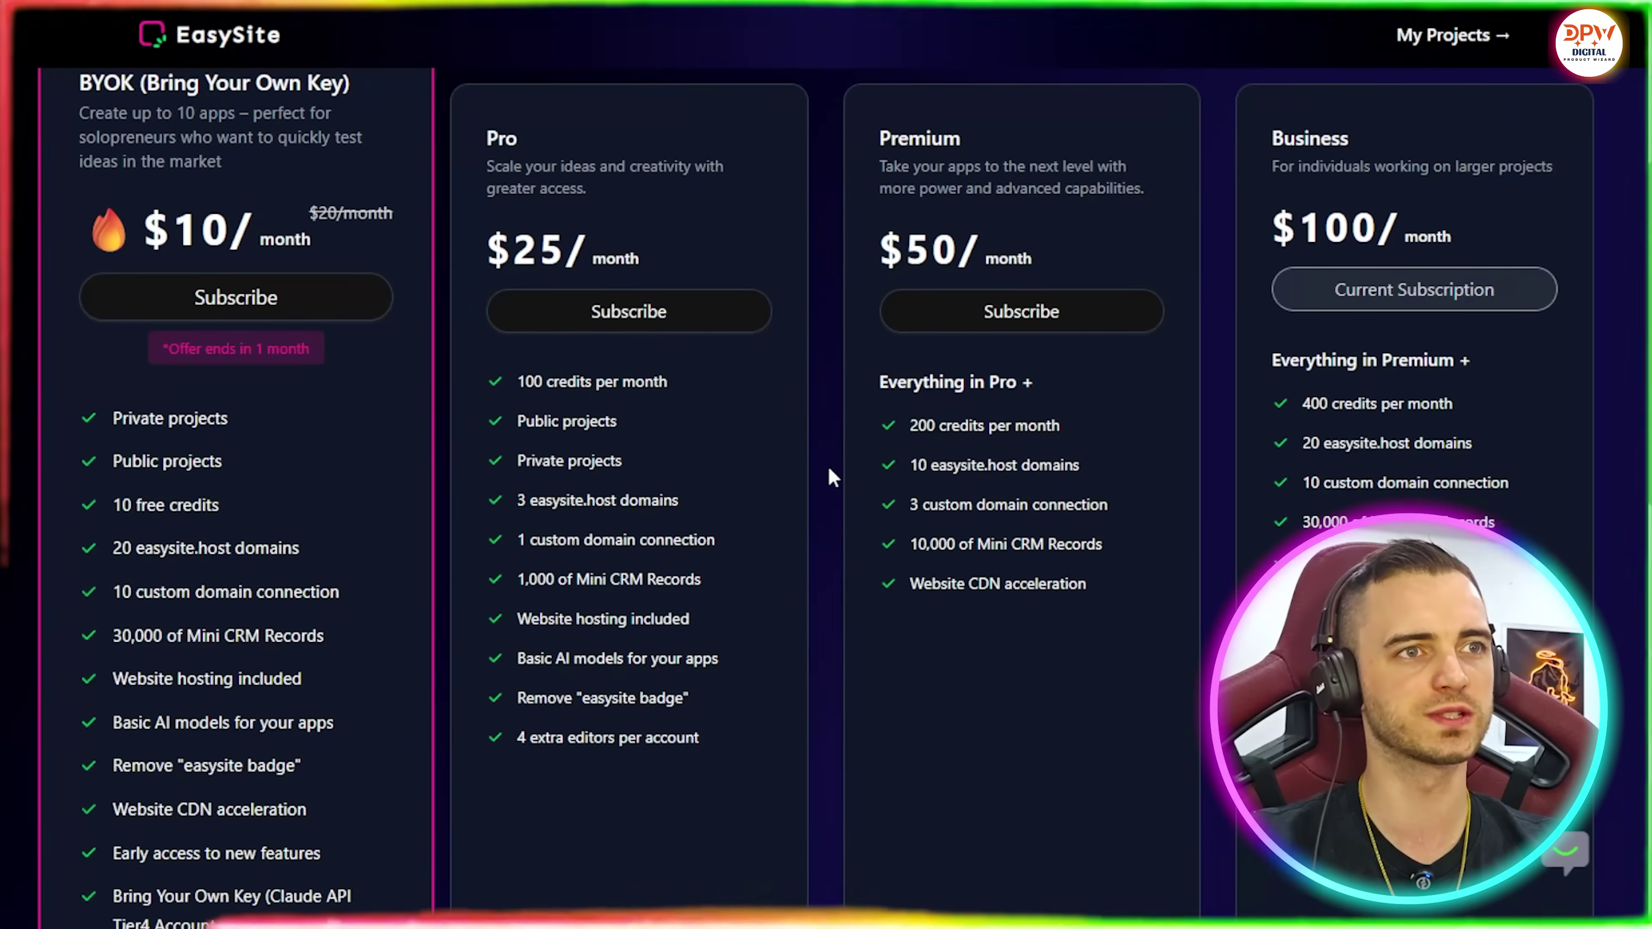
scroll(629, 264, down, 2)
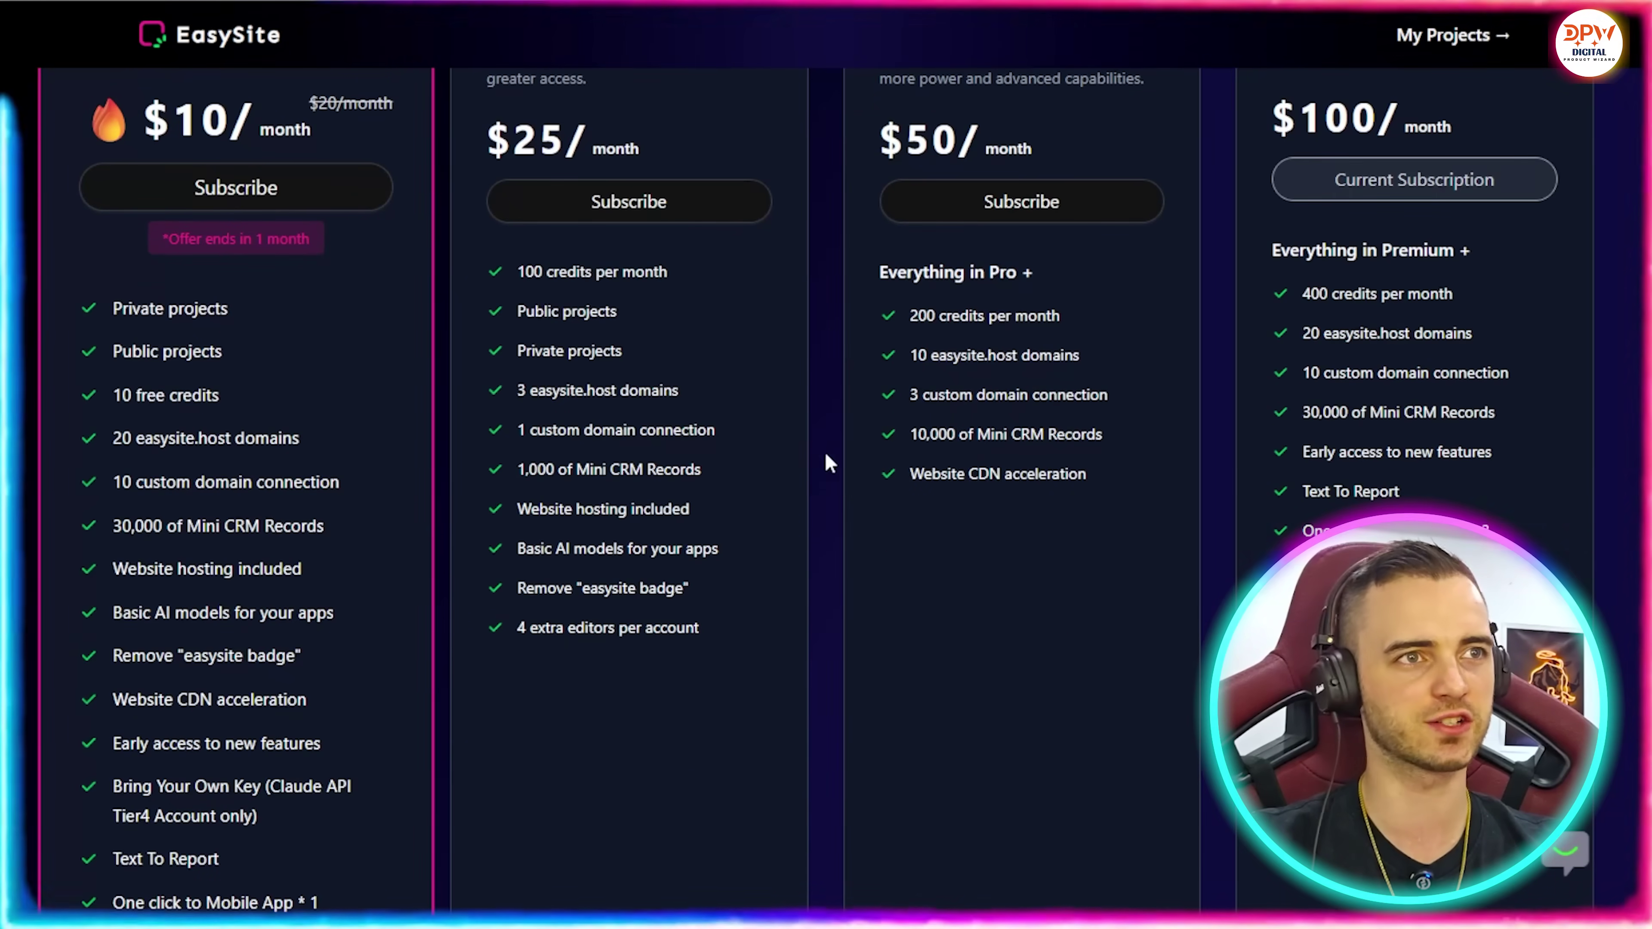
scroll(826, 461, up, 9)
scroll(800, 513, down, 4)
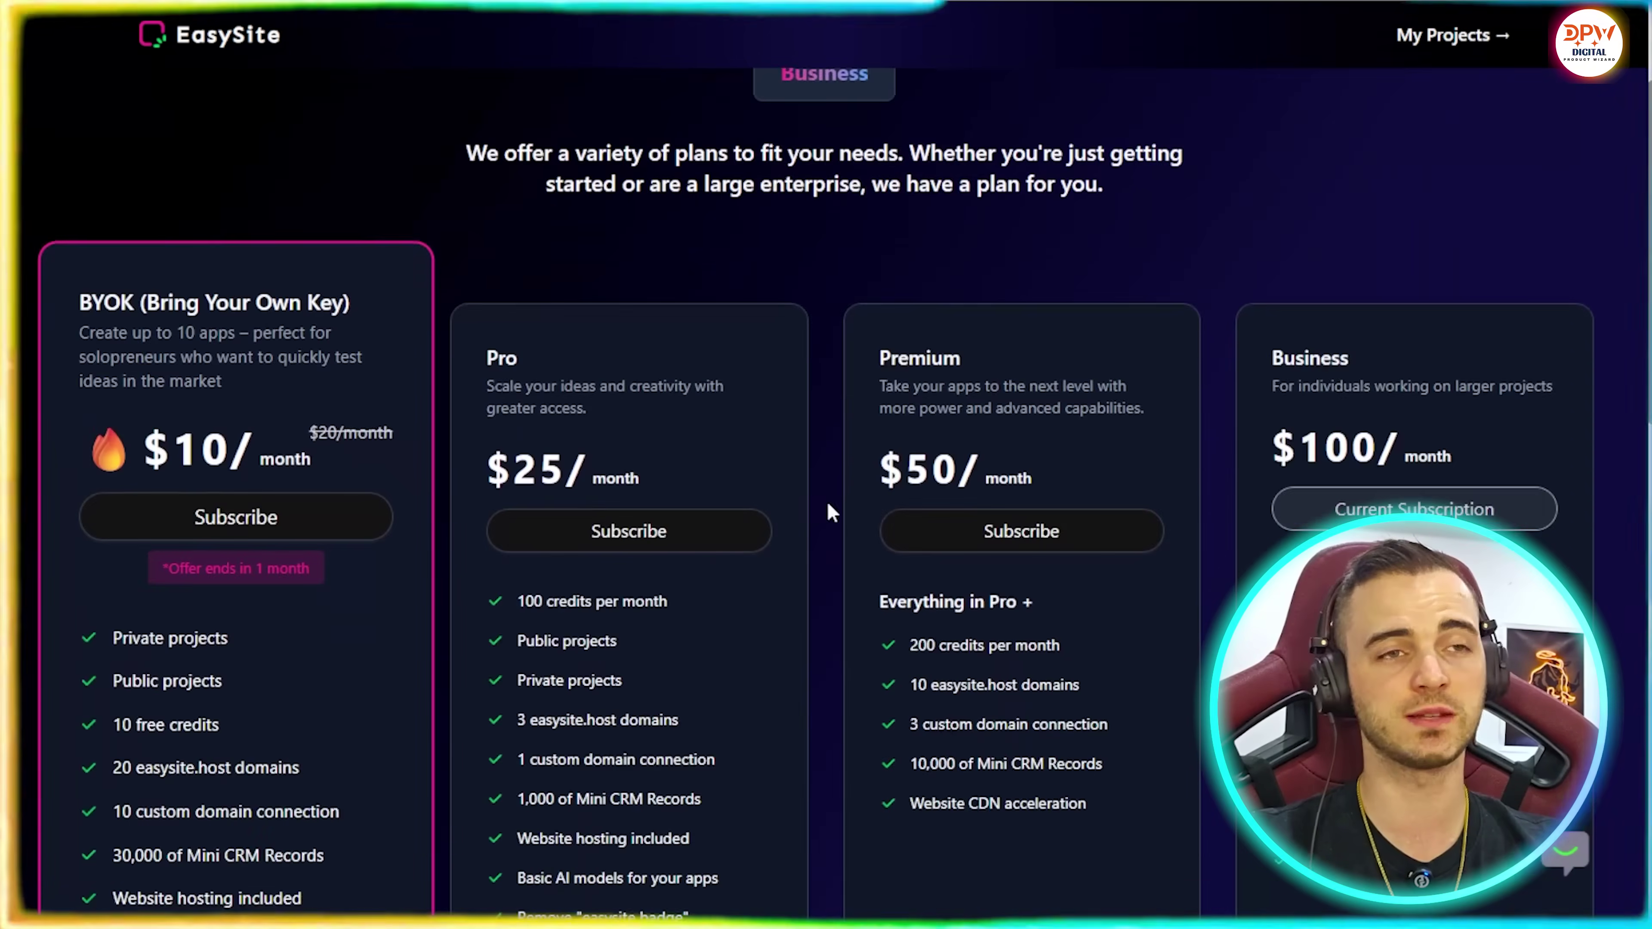
scroll(829, 516, down, 5)
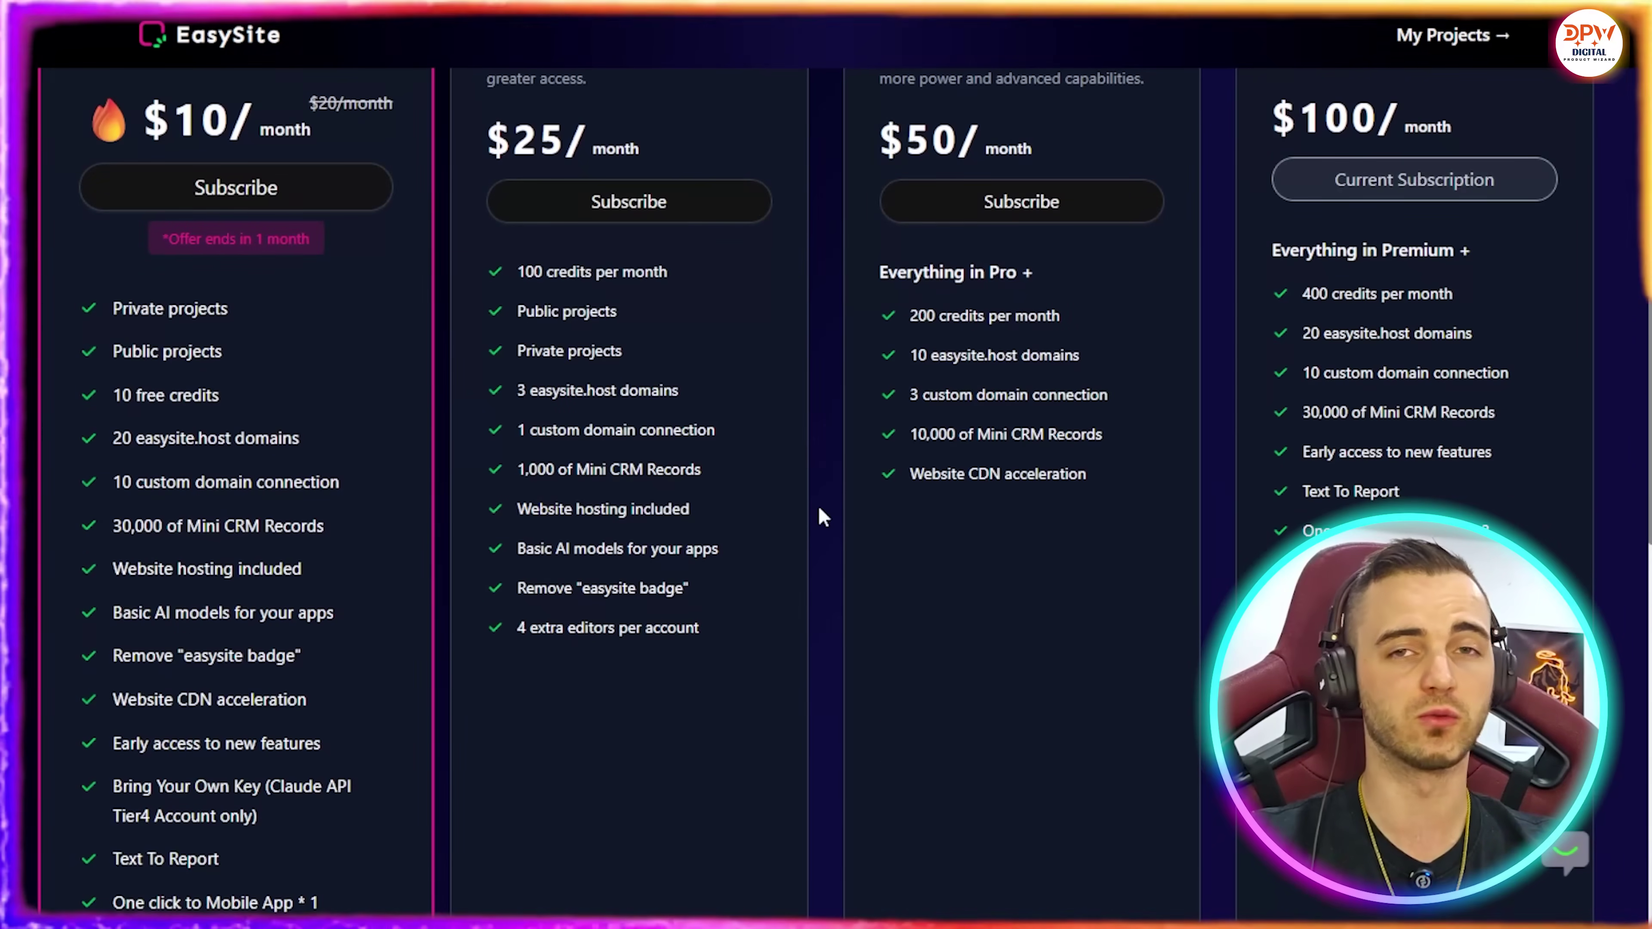